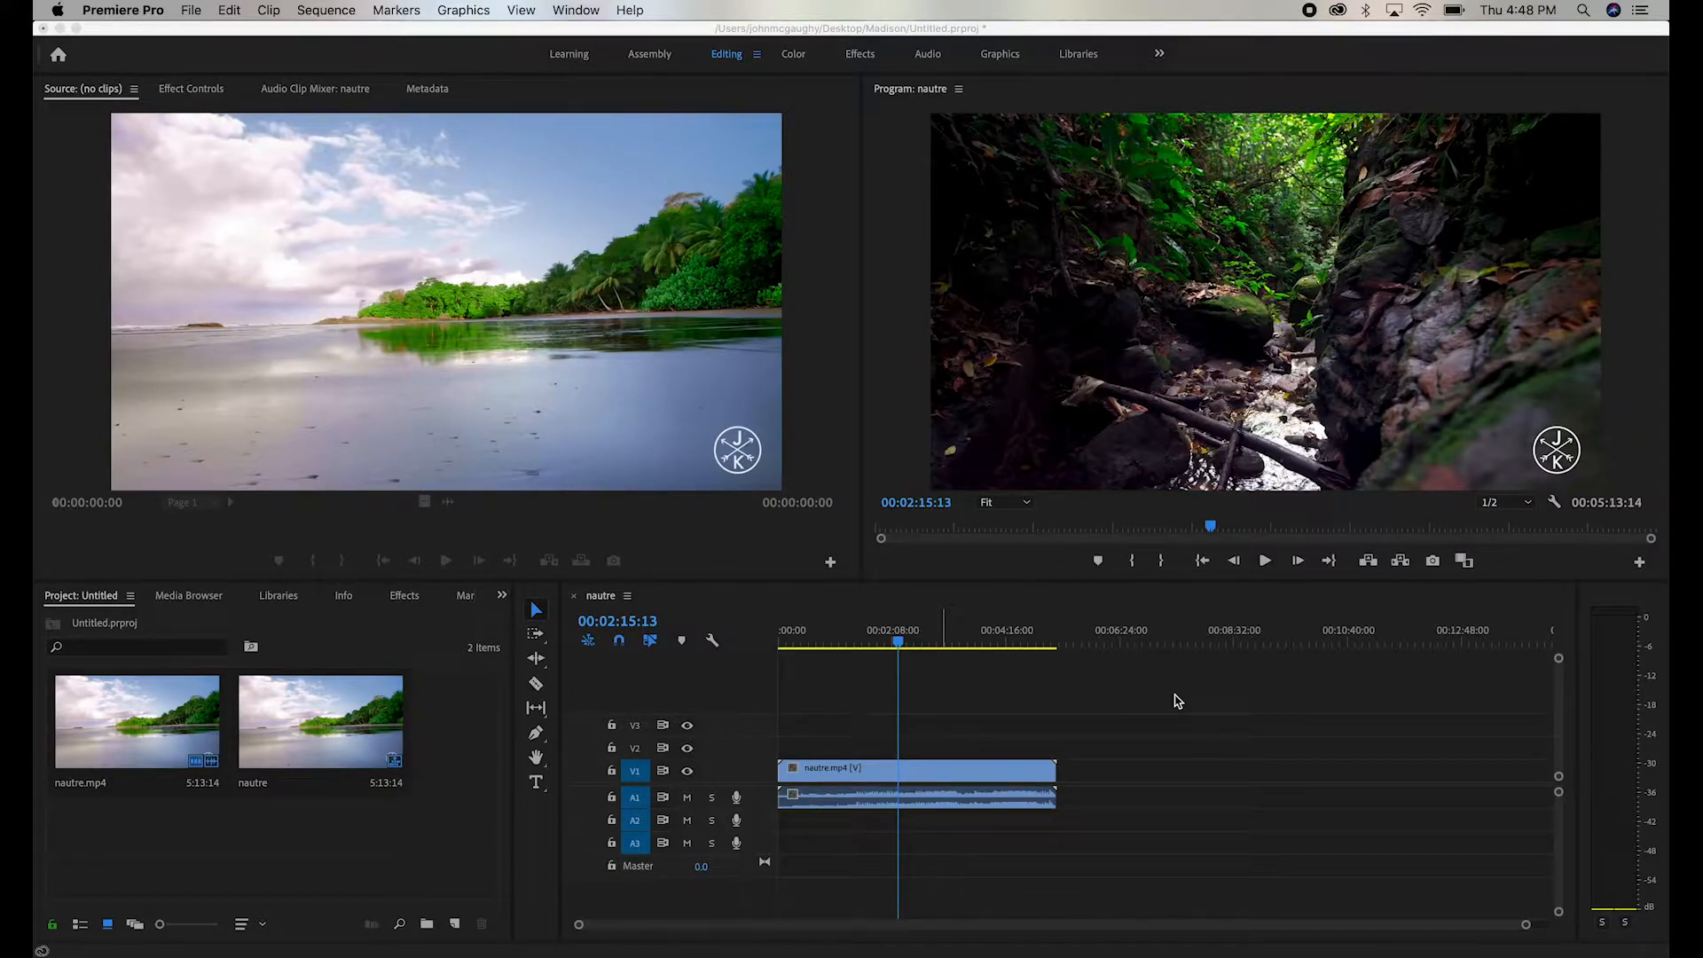
# - Open the keyboard shortcuts editor and examine the commands assigned to the Space key and to the Shift, Command, Option and Control combinations
pyautogui.click(129, 9)
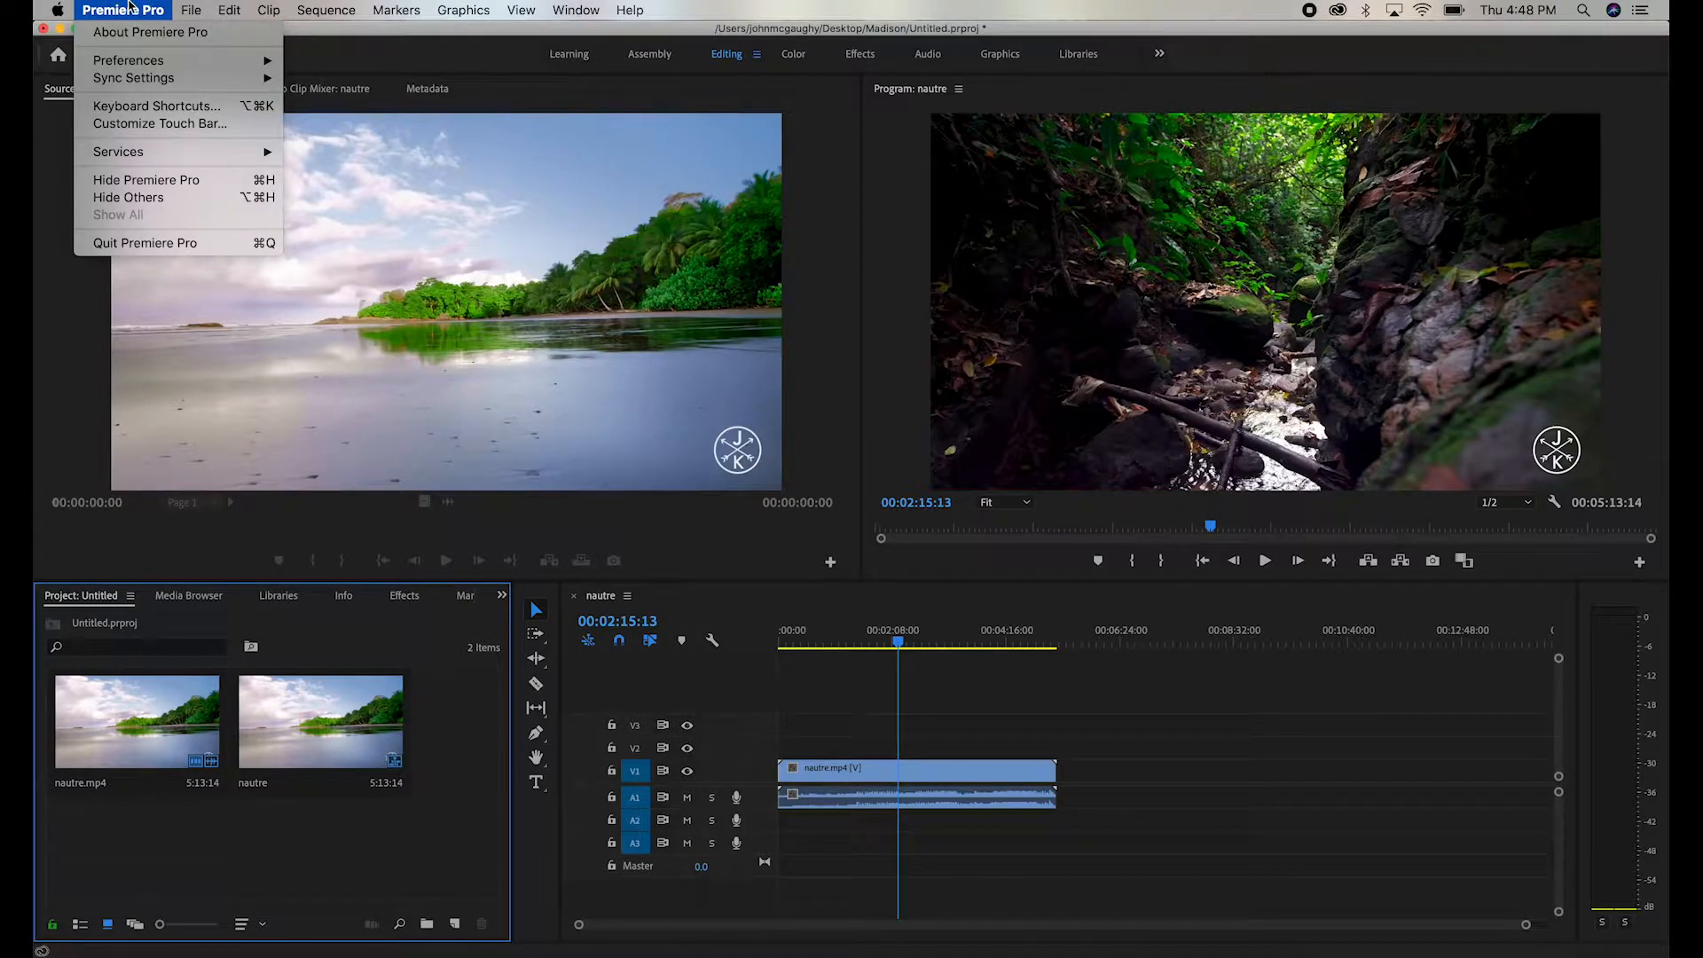
pyautogui.click(145, 107)
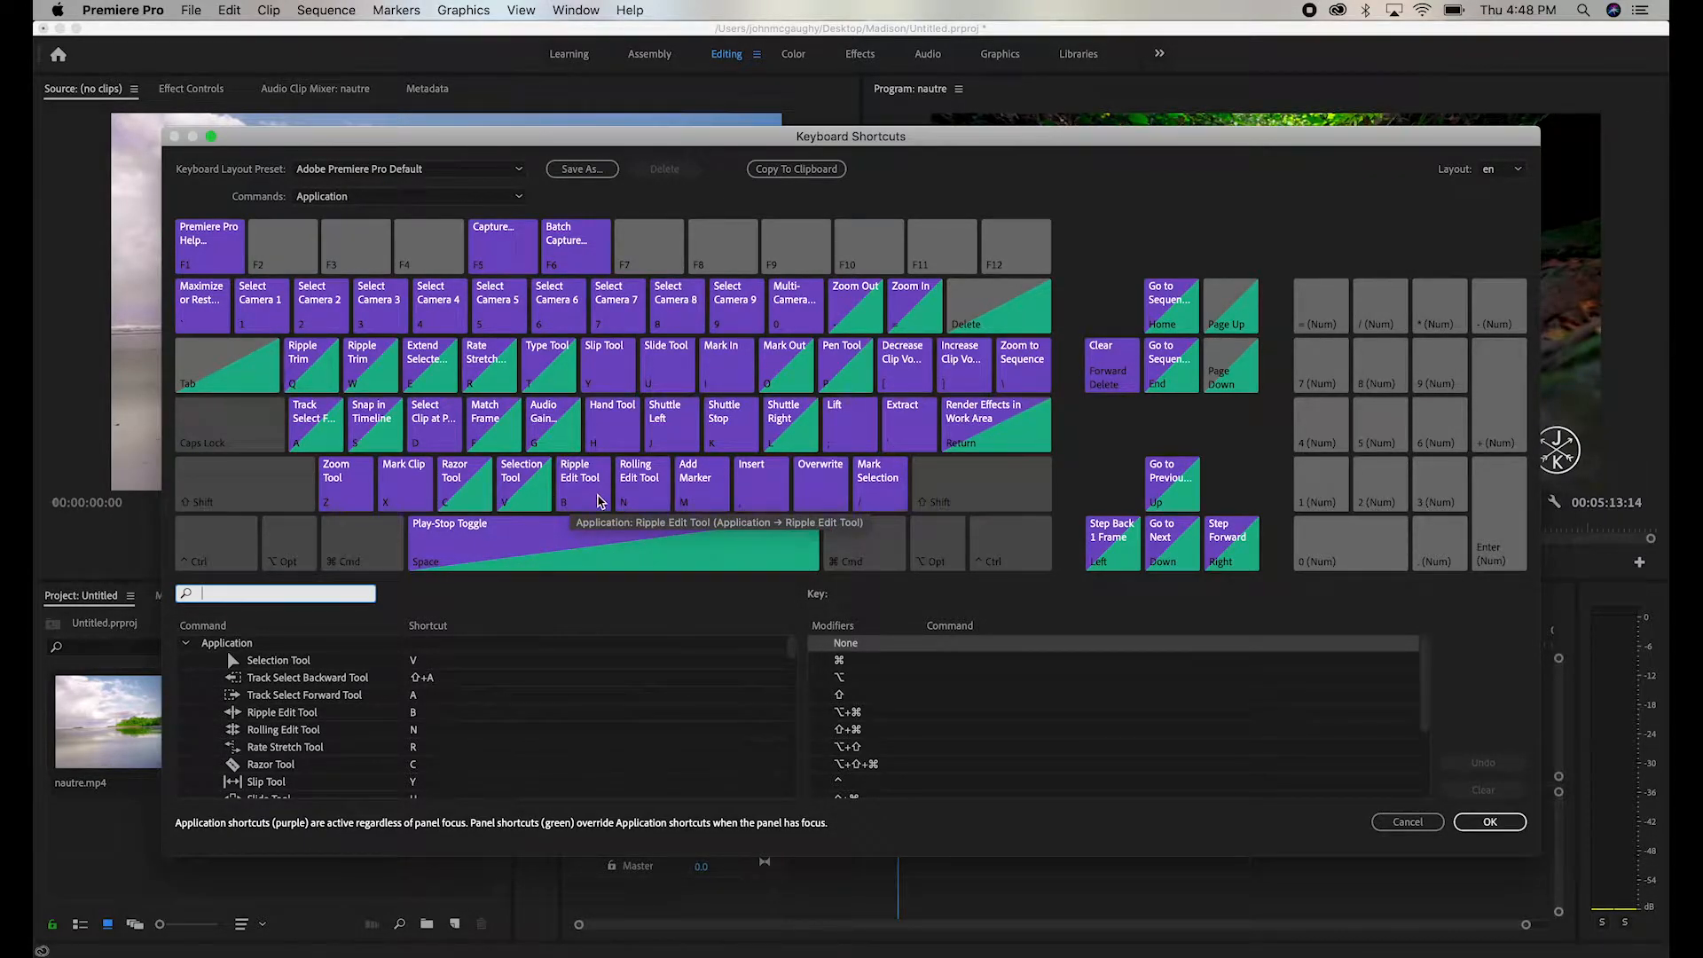
pyautogui.click(644, 546)
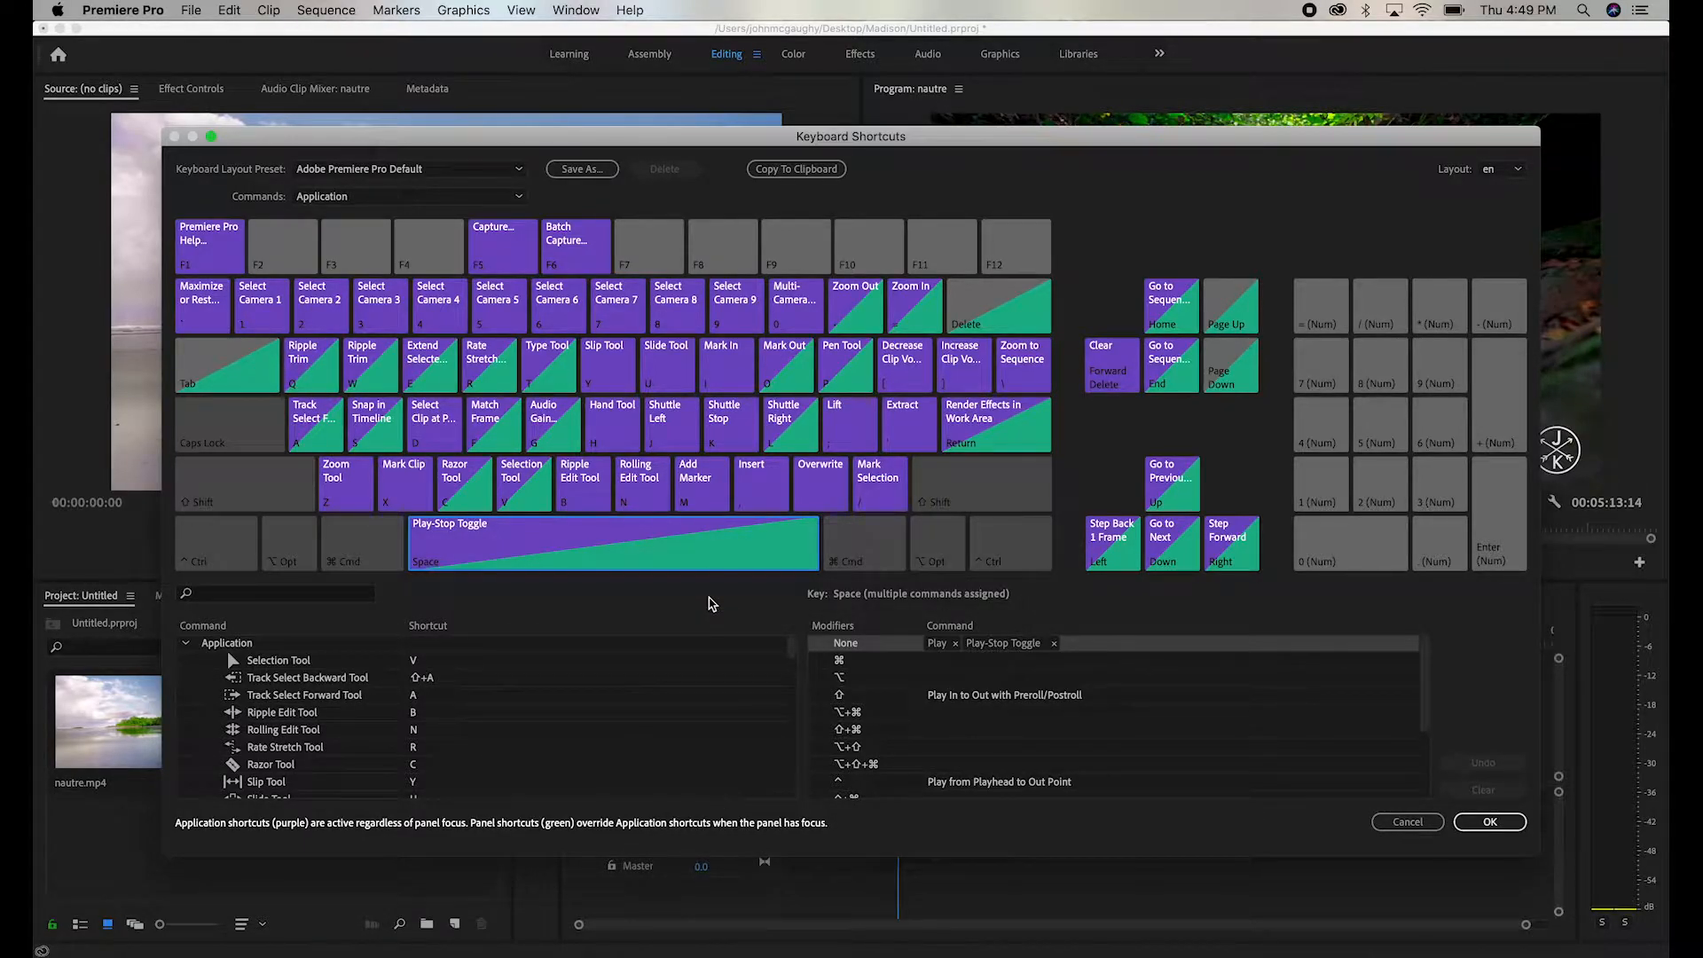
pyautogui.press('shift')
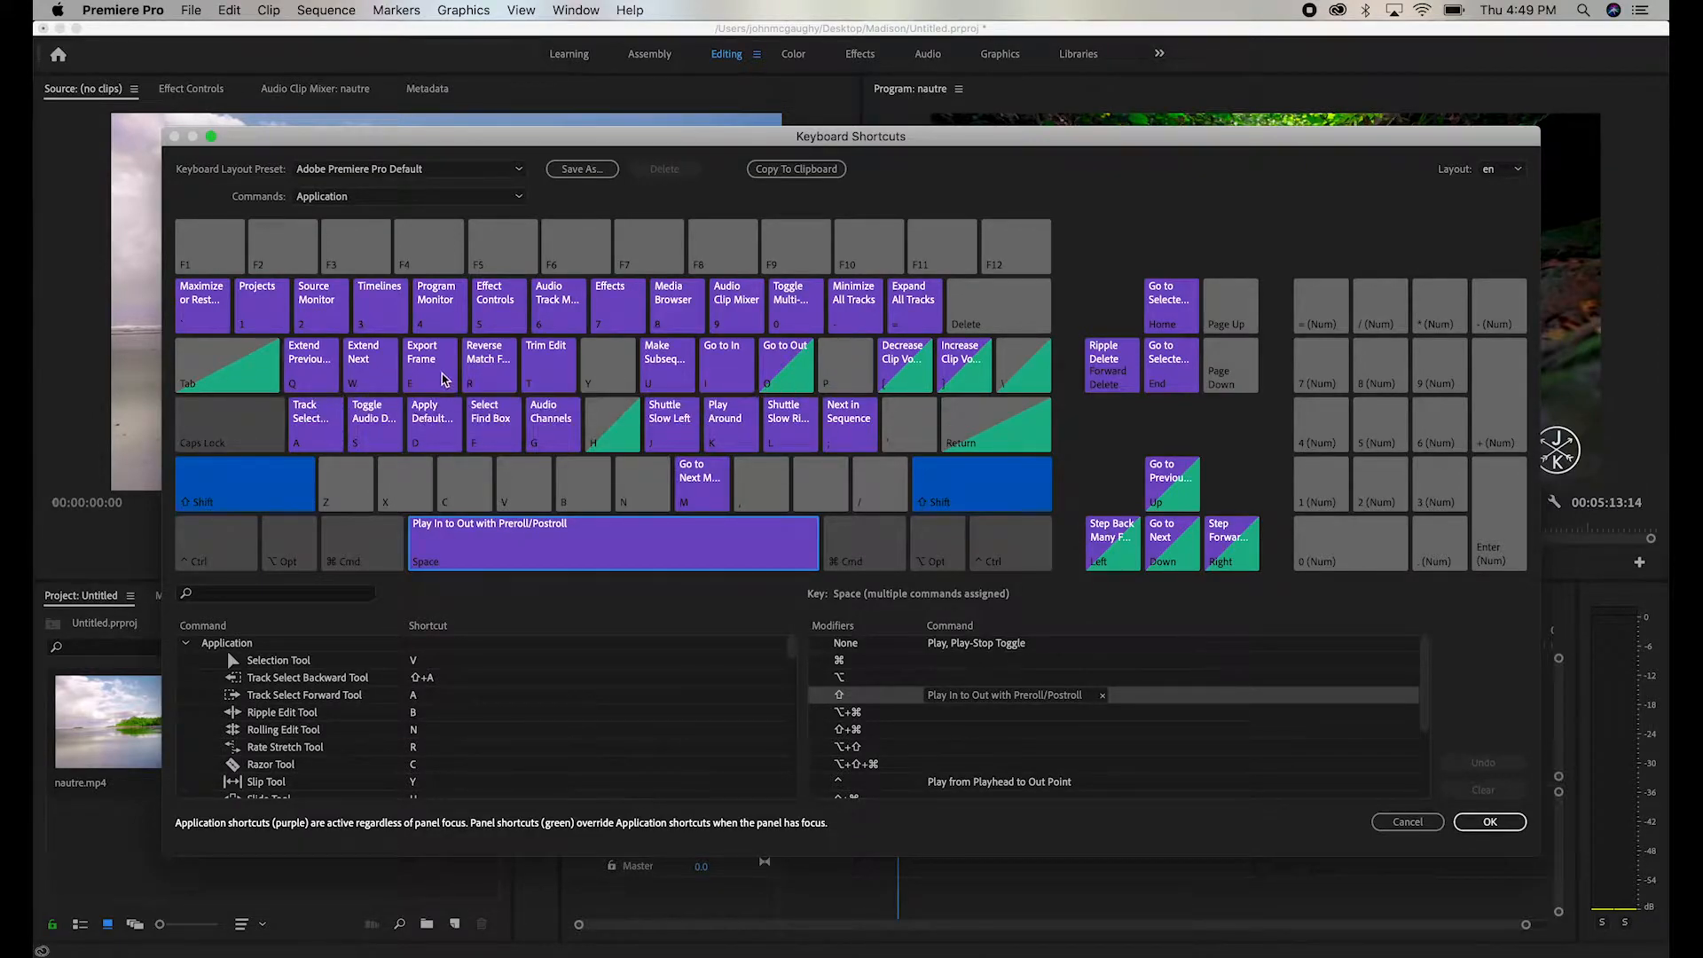
pyautogui.press('shift')
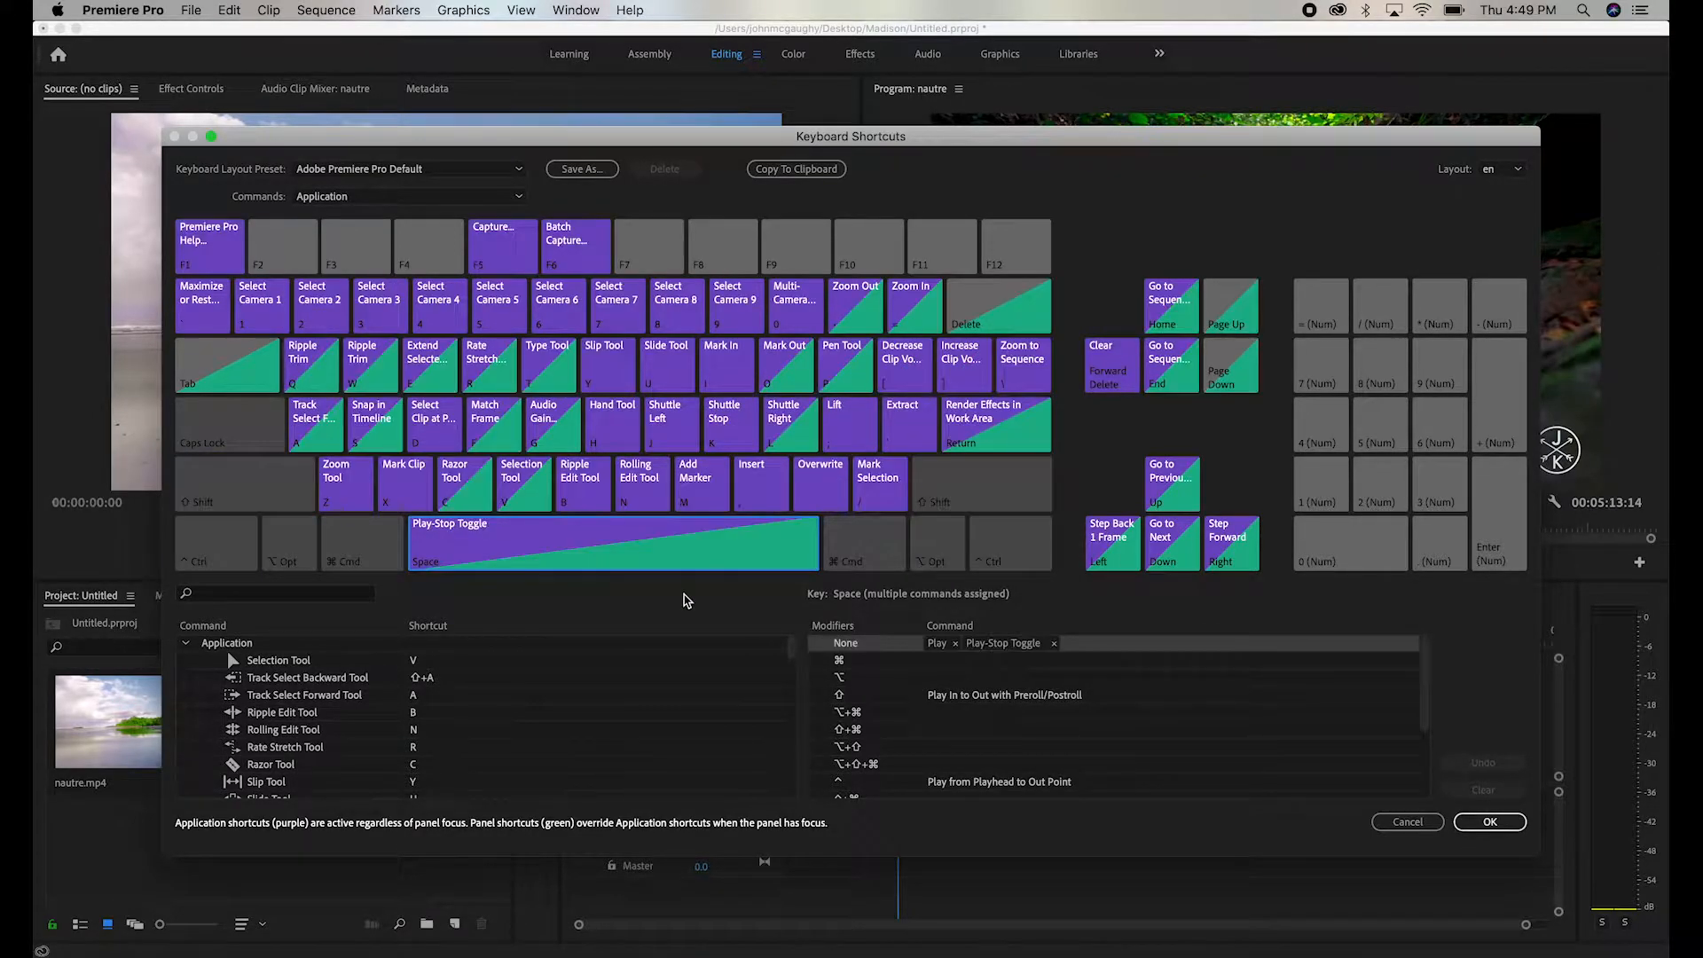
pyautogui.press('super')
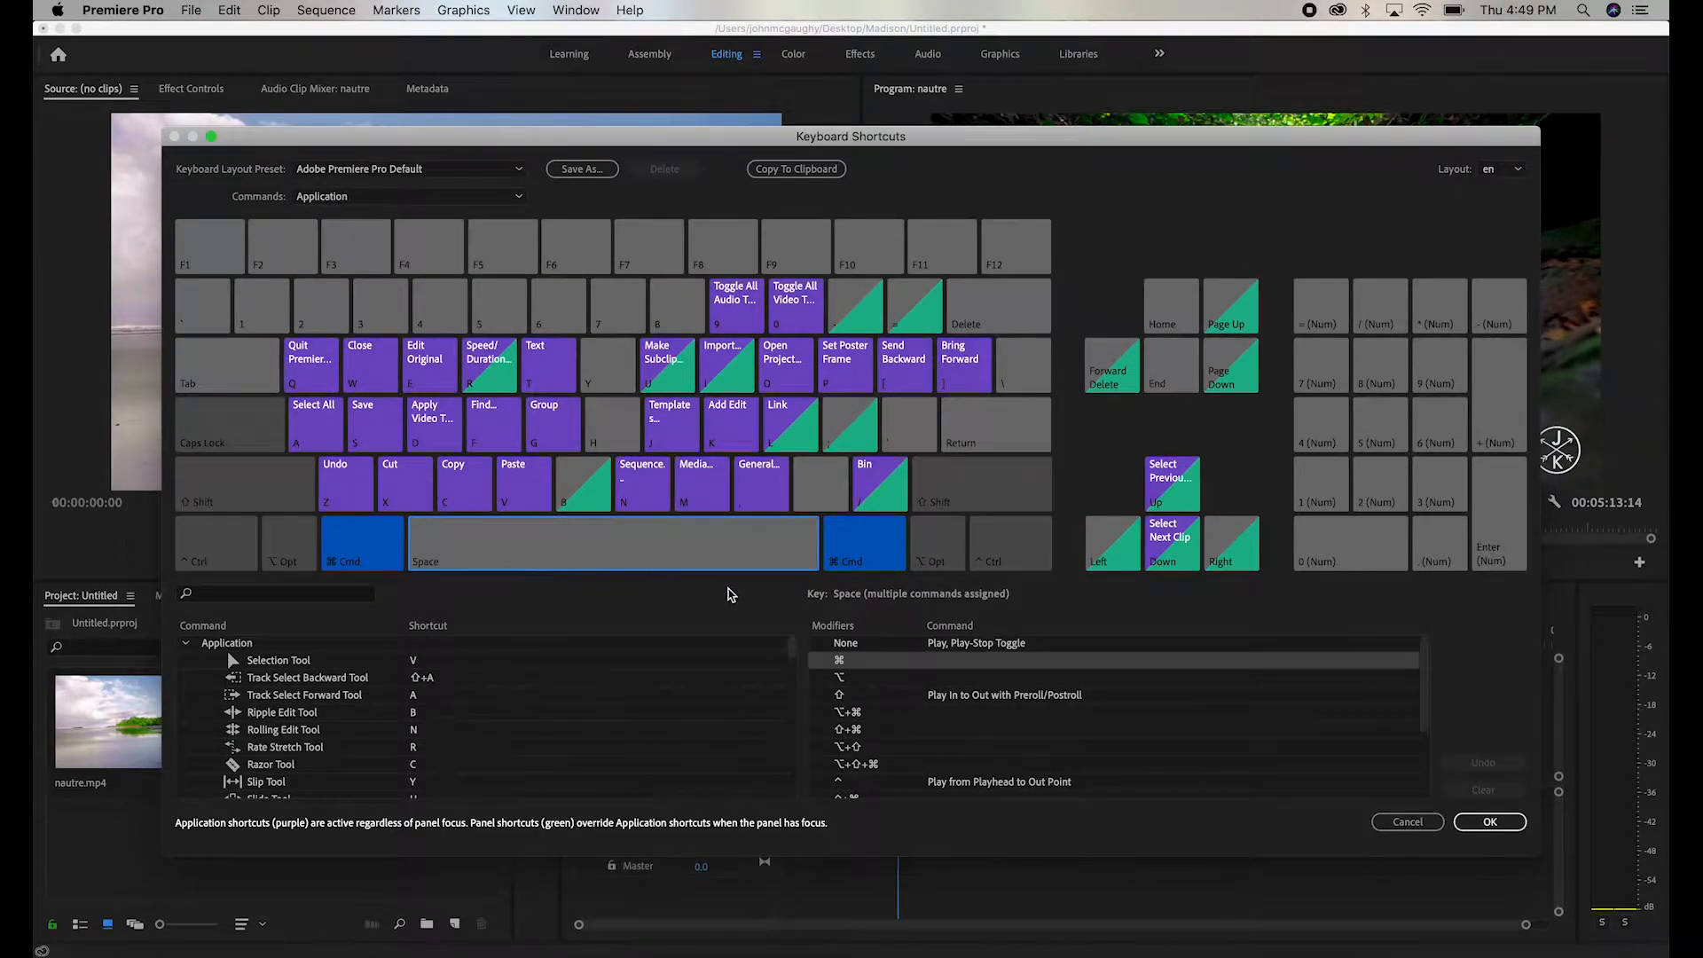
pyautogui.press('alt')
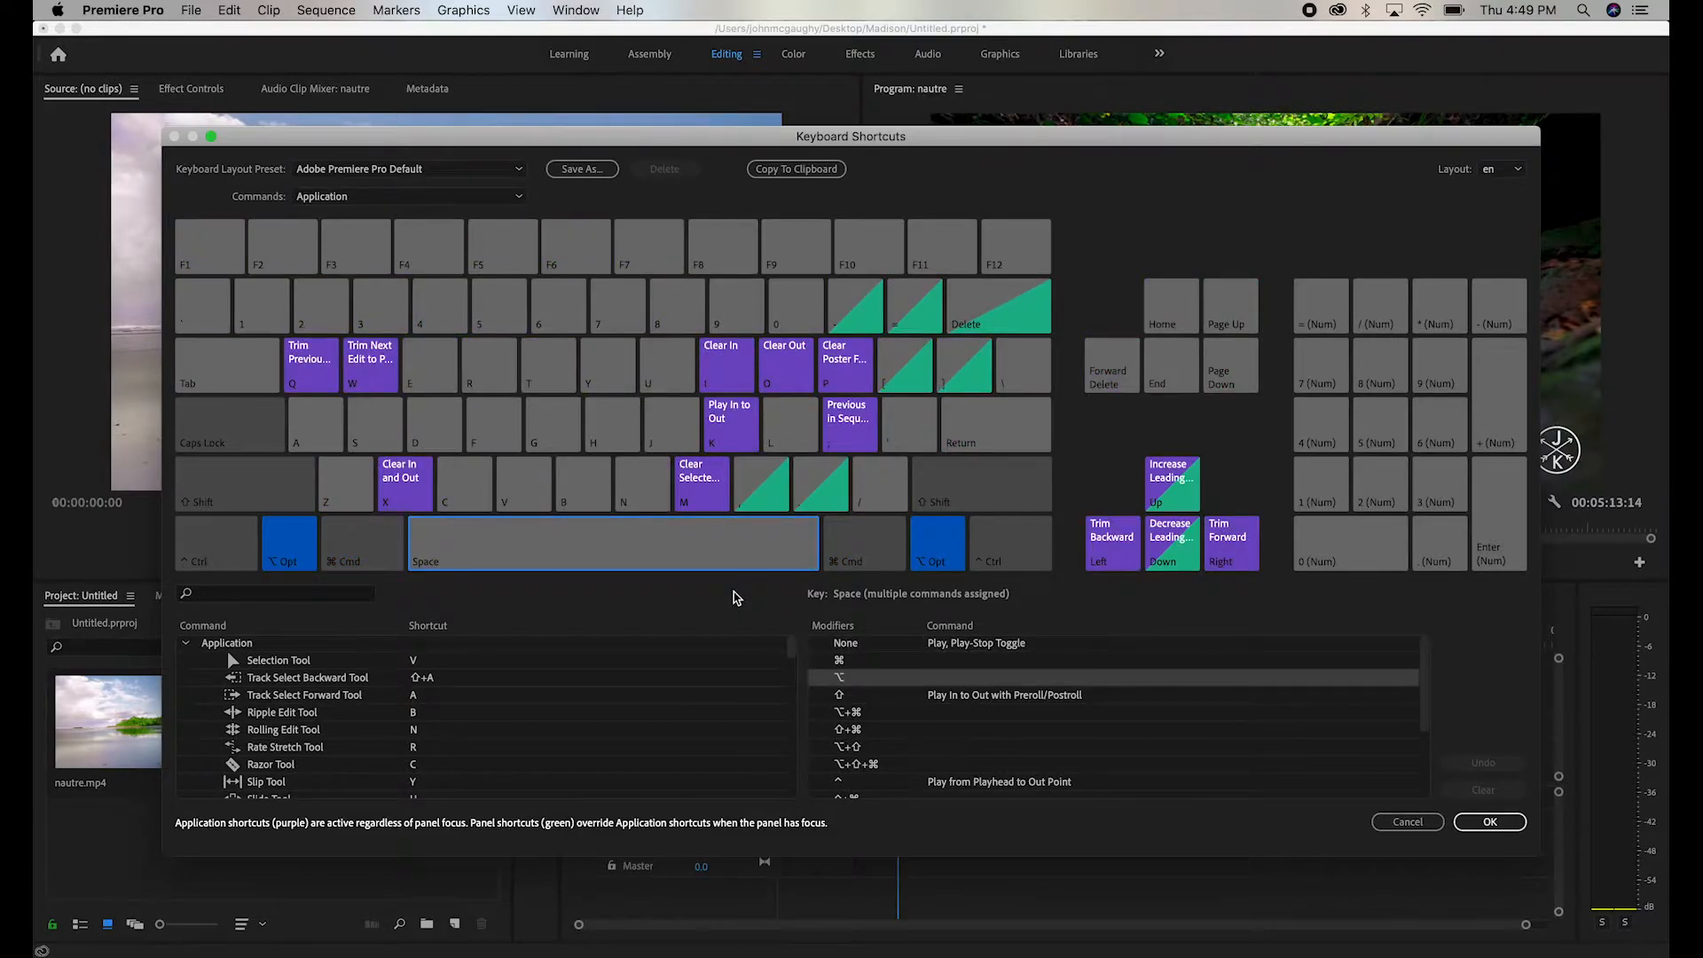
pyautogui.press('ctrl')
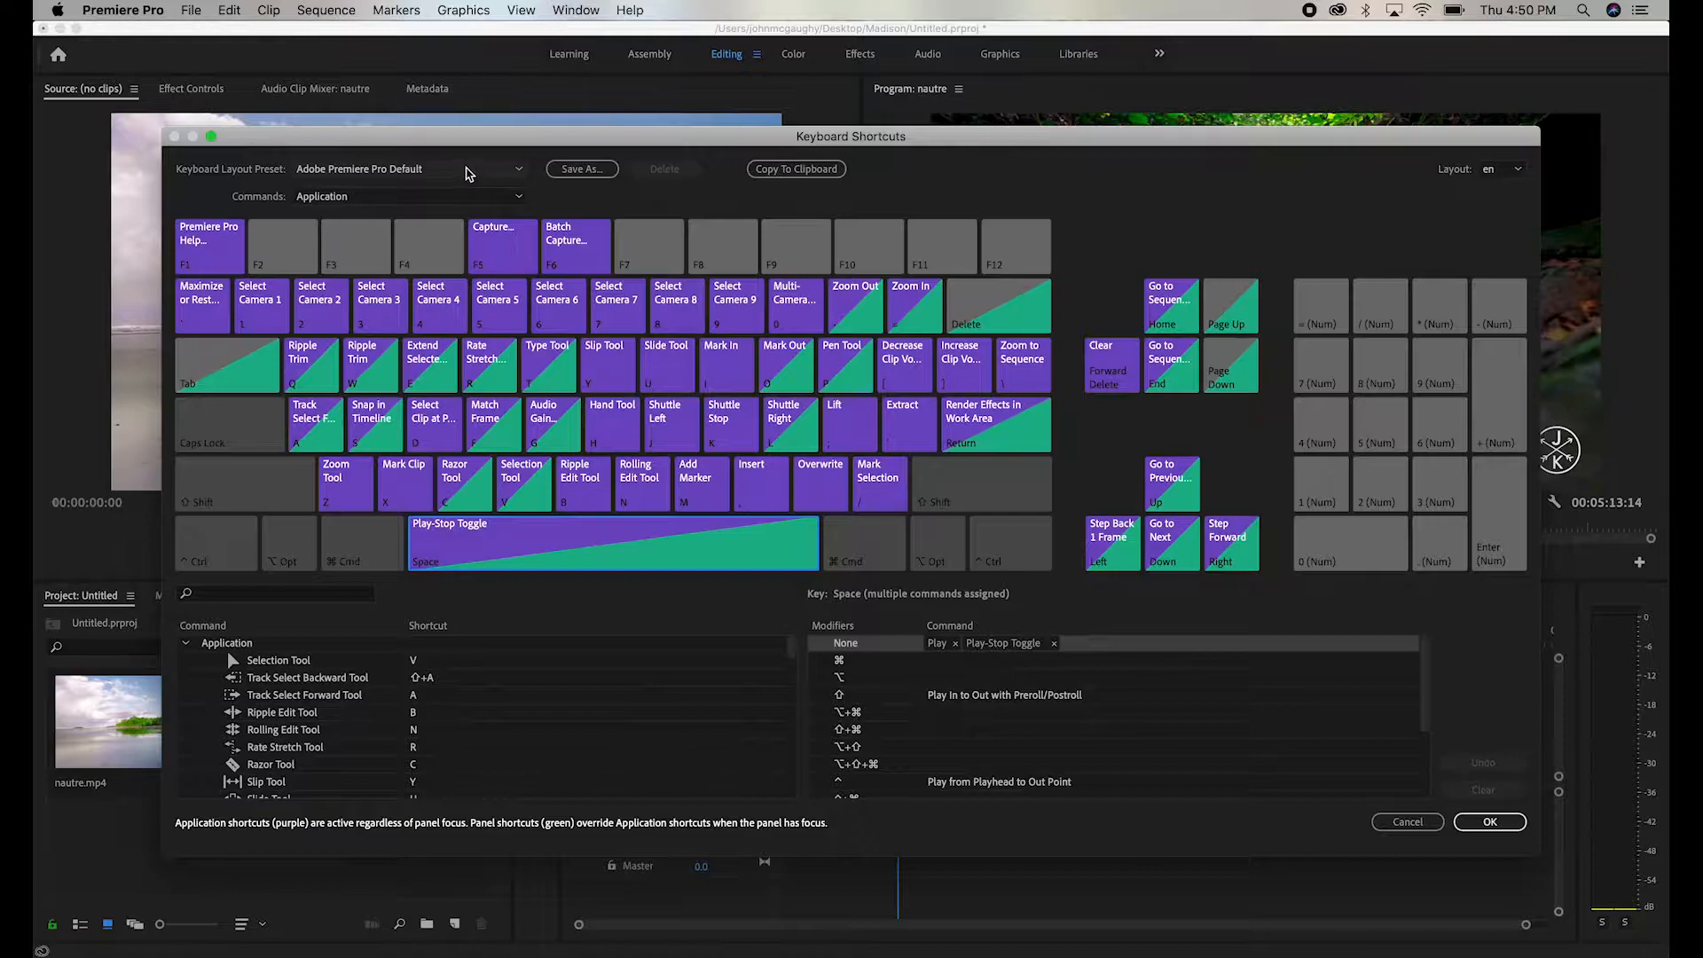
# - Try the Final Cut Pro 7.0 and Avid Media Composer 5 keyboard layout presets and return to Adobe Premiere Pro Default
pyautogui.click(470, 174)
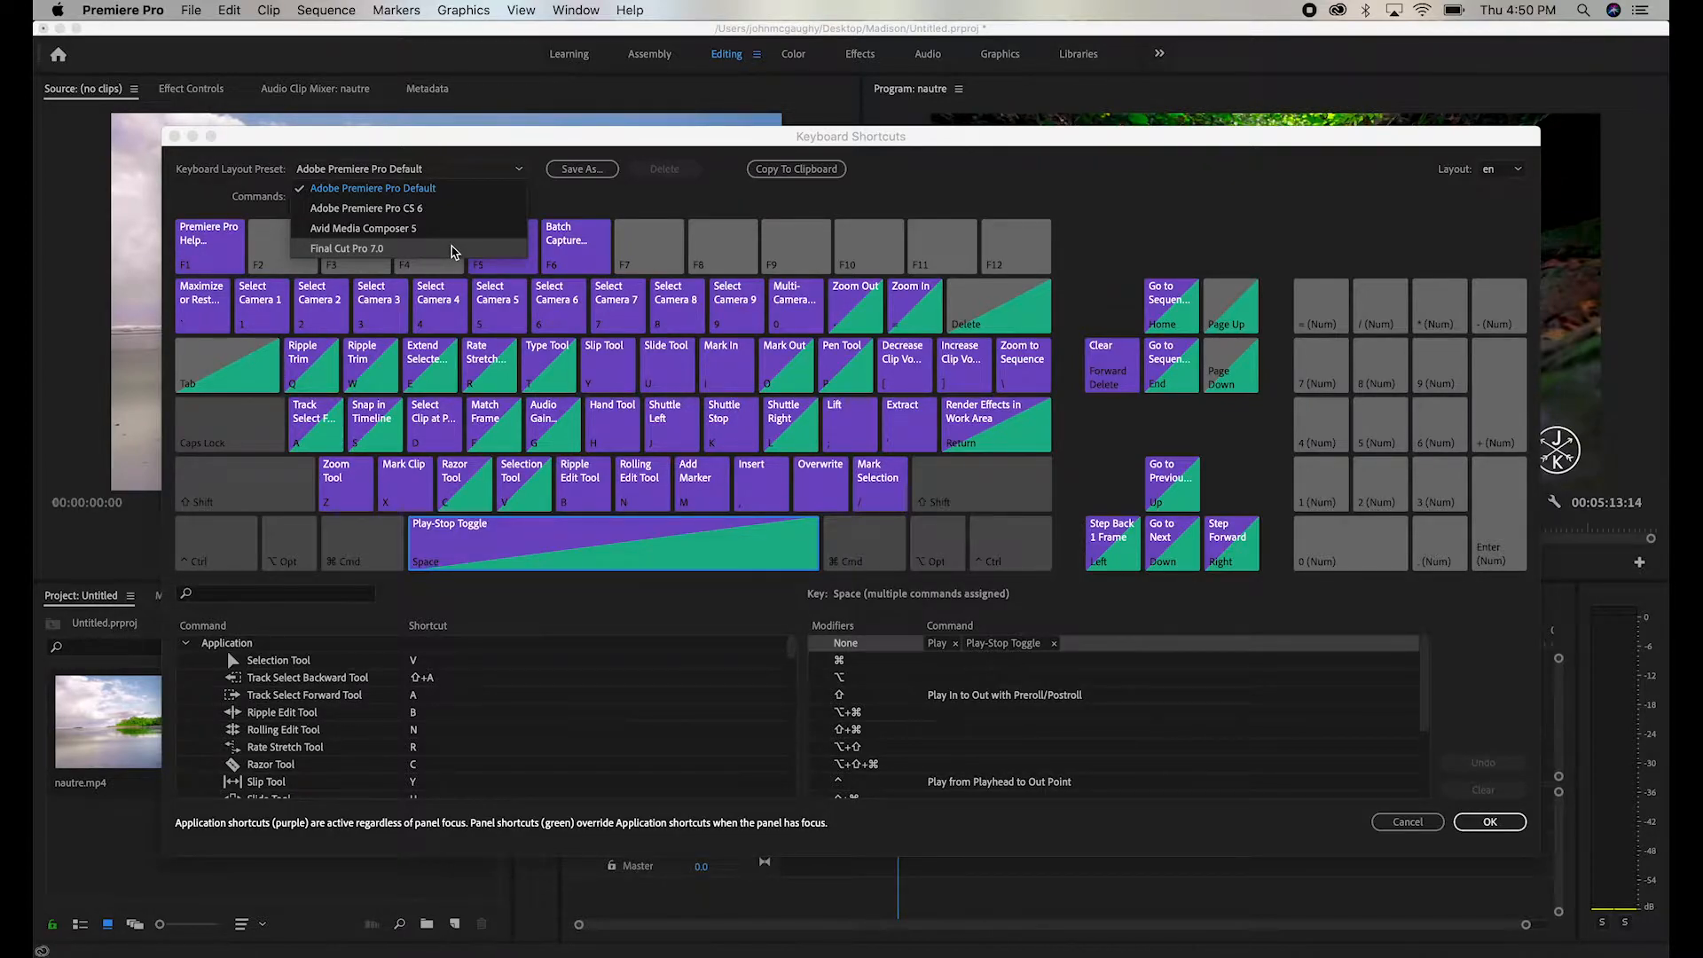
pyautogui.click(451, 251)
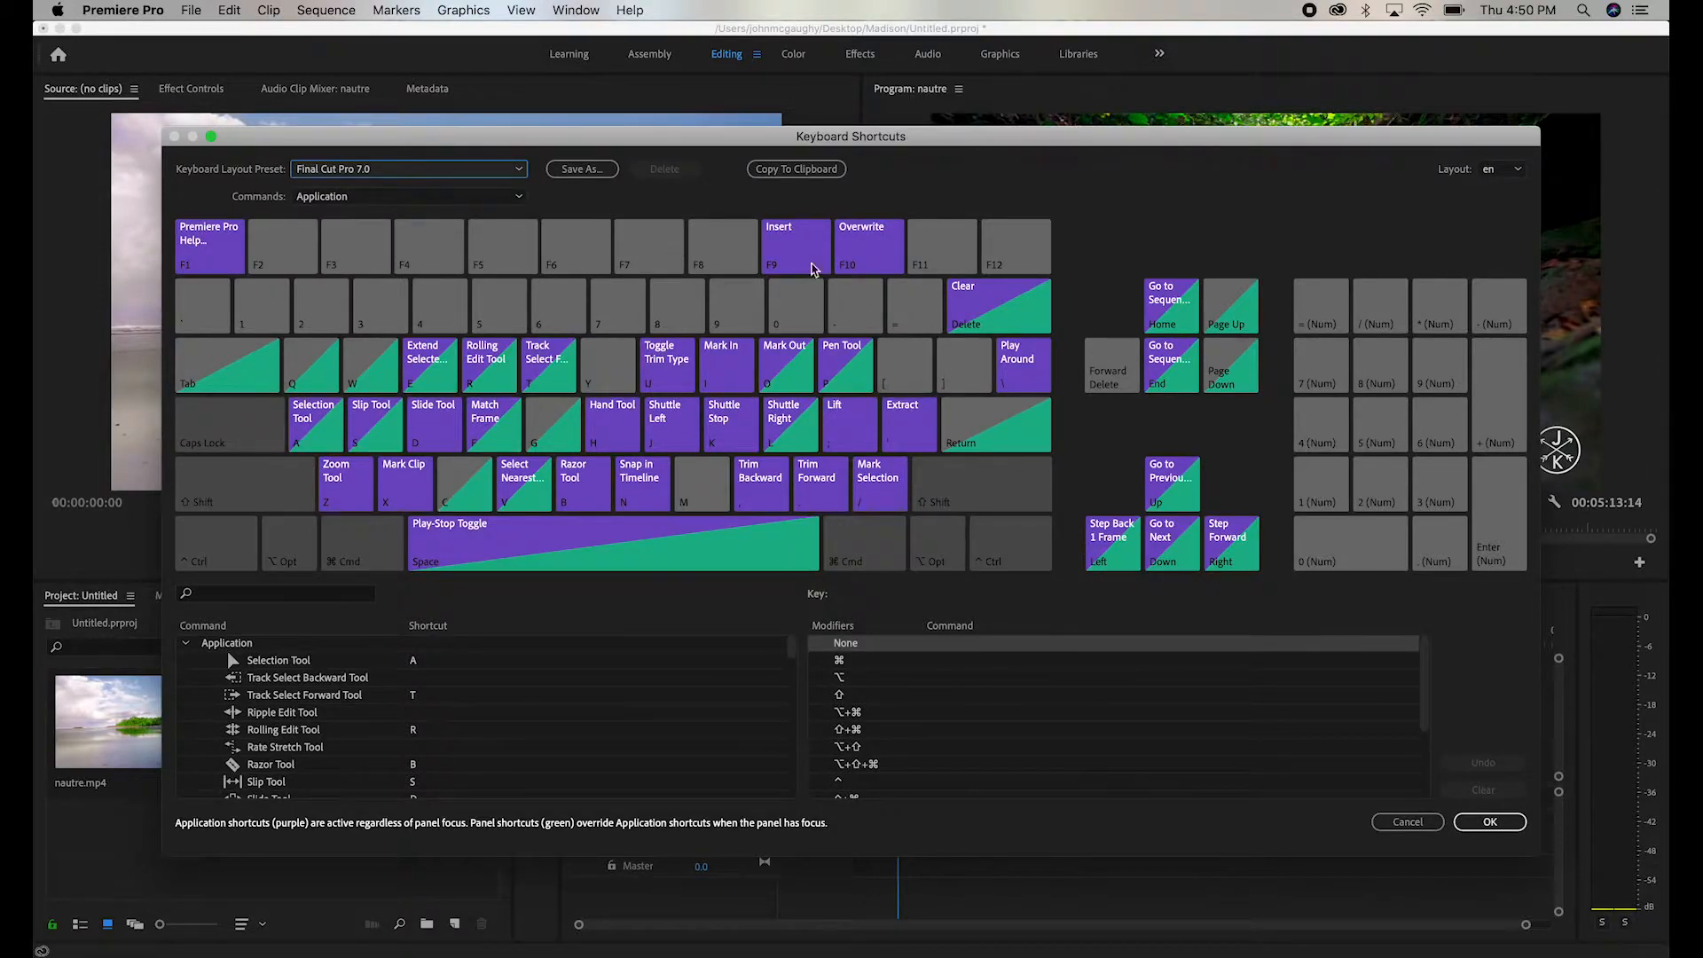
pyautogui.click(494, 171)
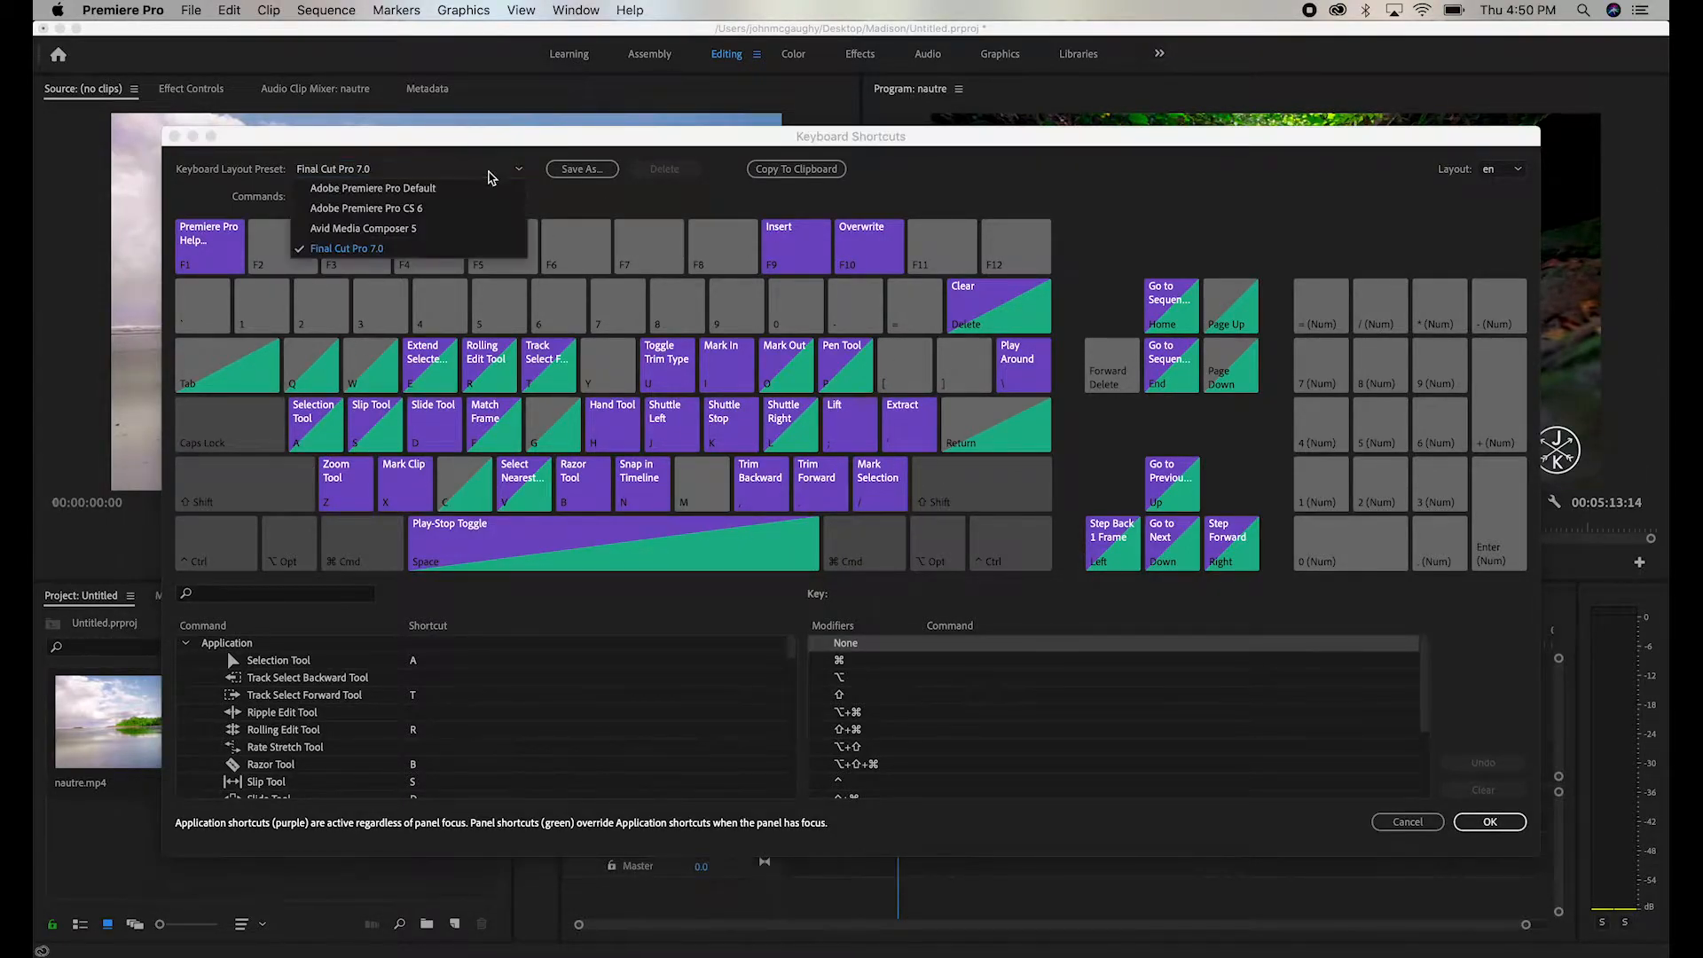
pyautogui.click(426, 231)
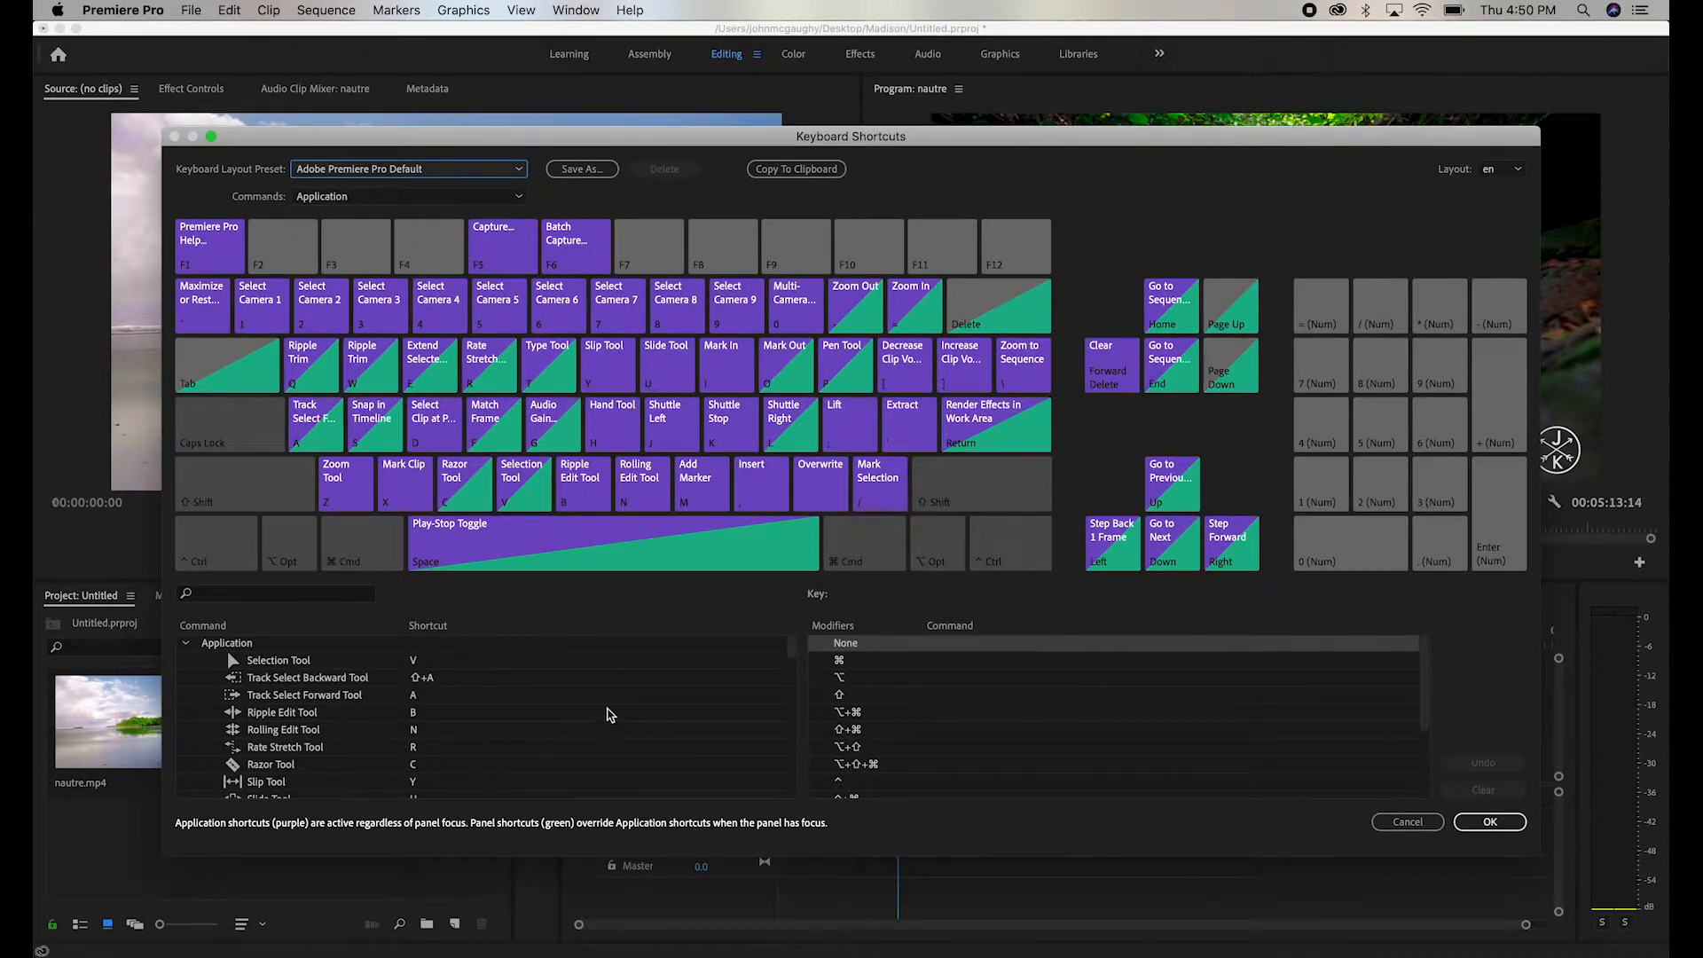
# - Look through the full list of application commands and their assigned shortcuts
pyautogui.click(792, 654)
pyautogui.moveTo(793, 648); pyautogui.dragTo(793, 655)
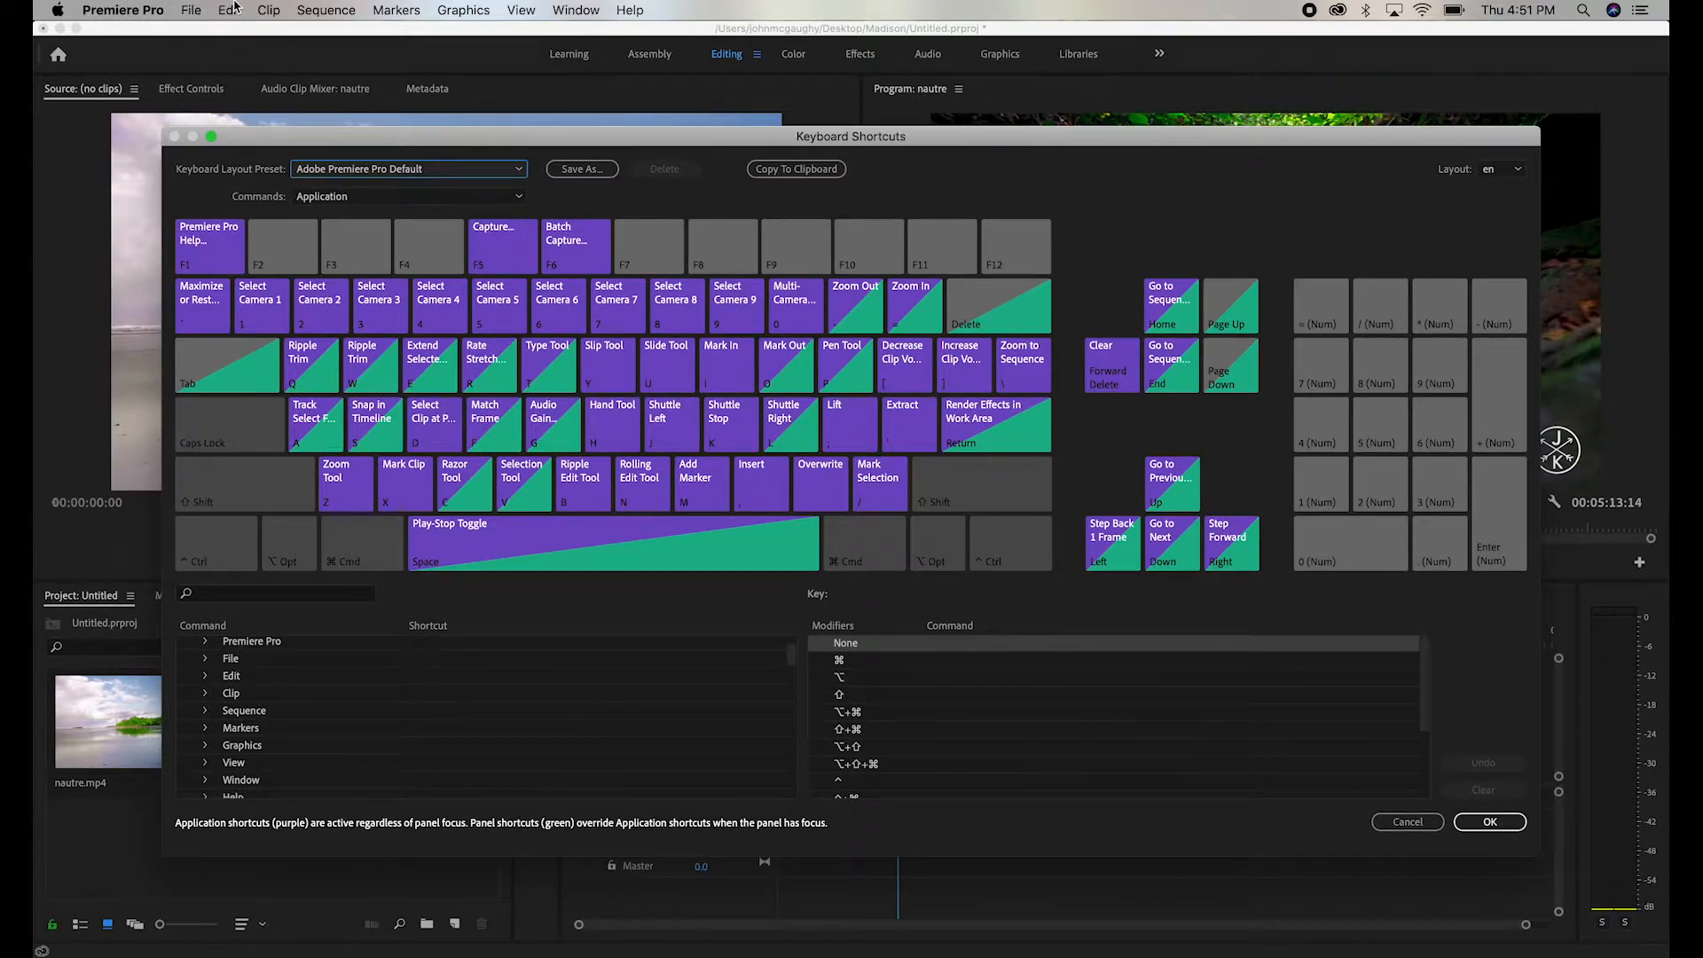
pyautogui.scroll(-5, 710, 766)
pyautogui.scroll(-20, 710, 766)
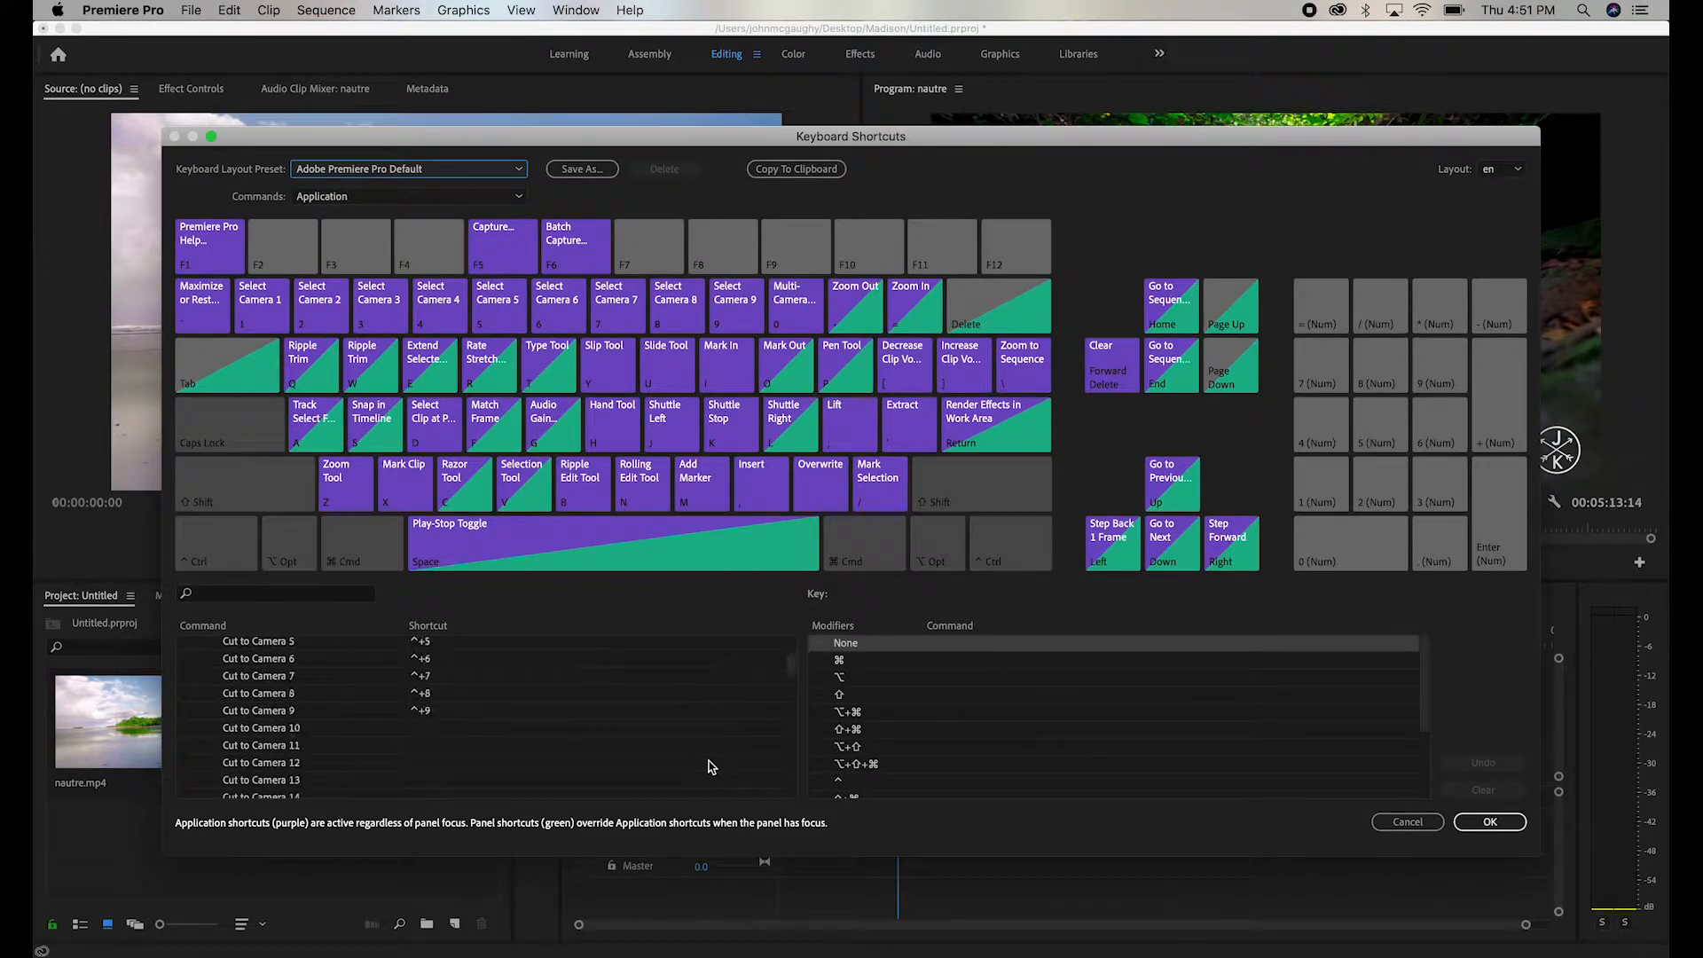
pyautogui.scroll(-20, 710, 767)
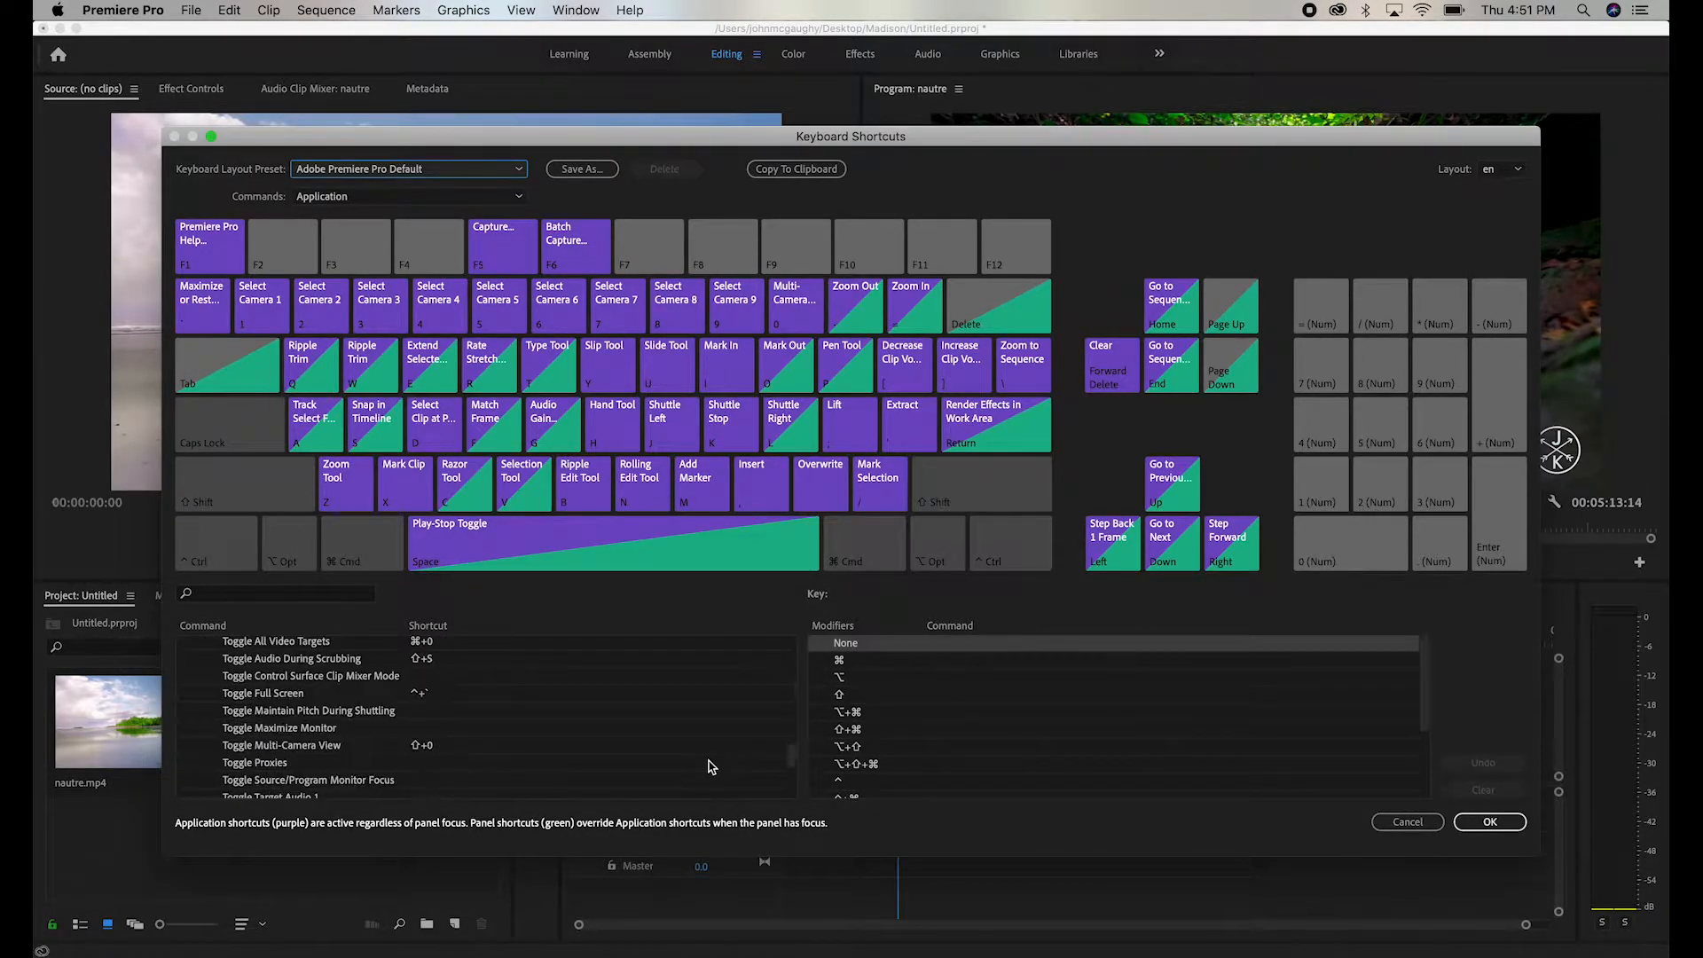
pyautogui.scroll(-15, 710, 766)
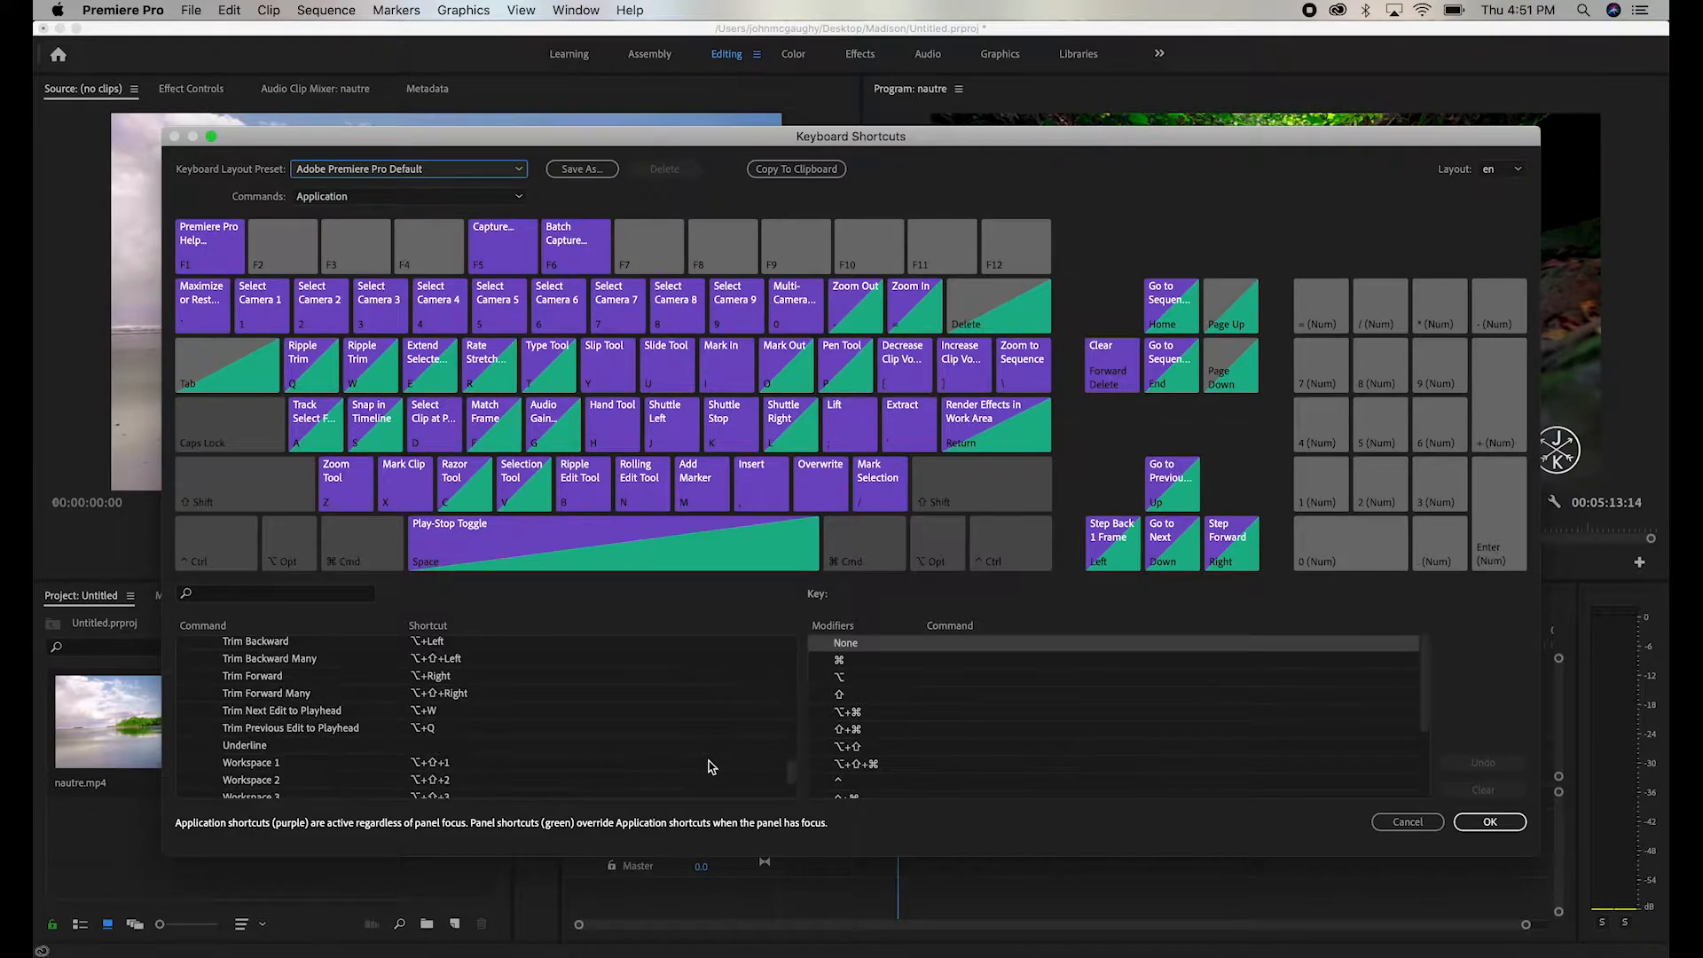
pyautogui.scroll(-5, 709, 767)
pyautogui.scroll(20, 710, 767)
pyautogui.scroll(20, 709, 767)
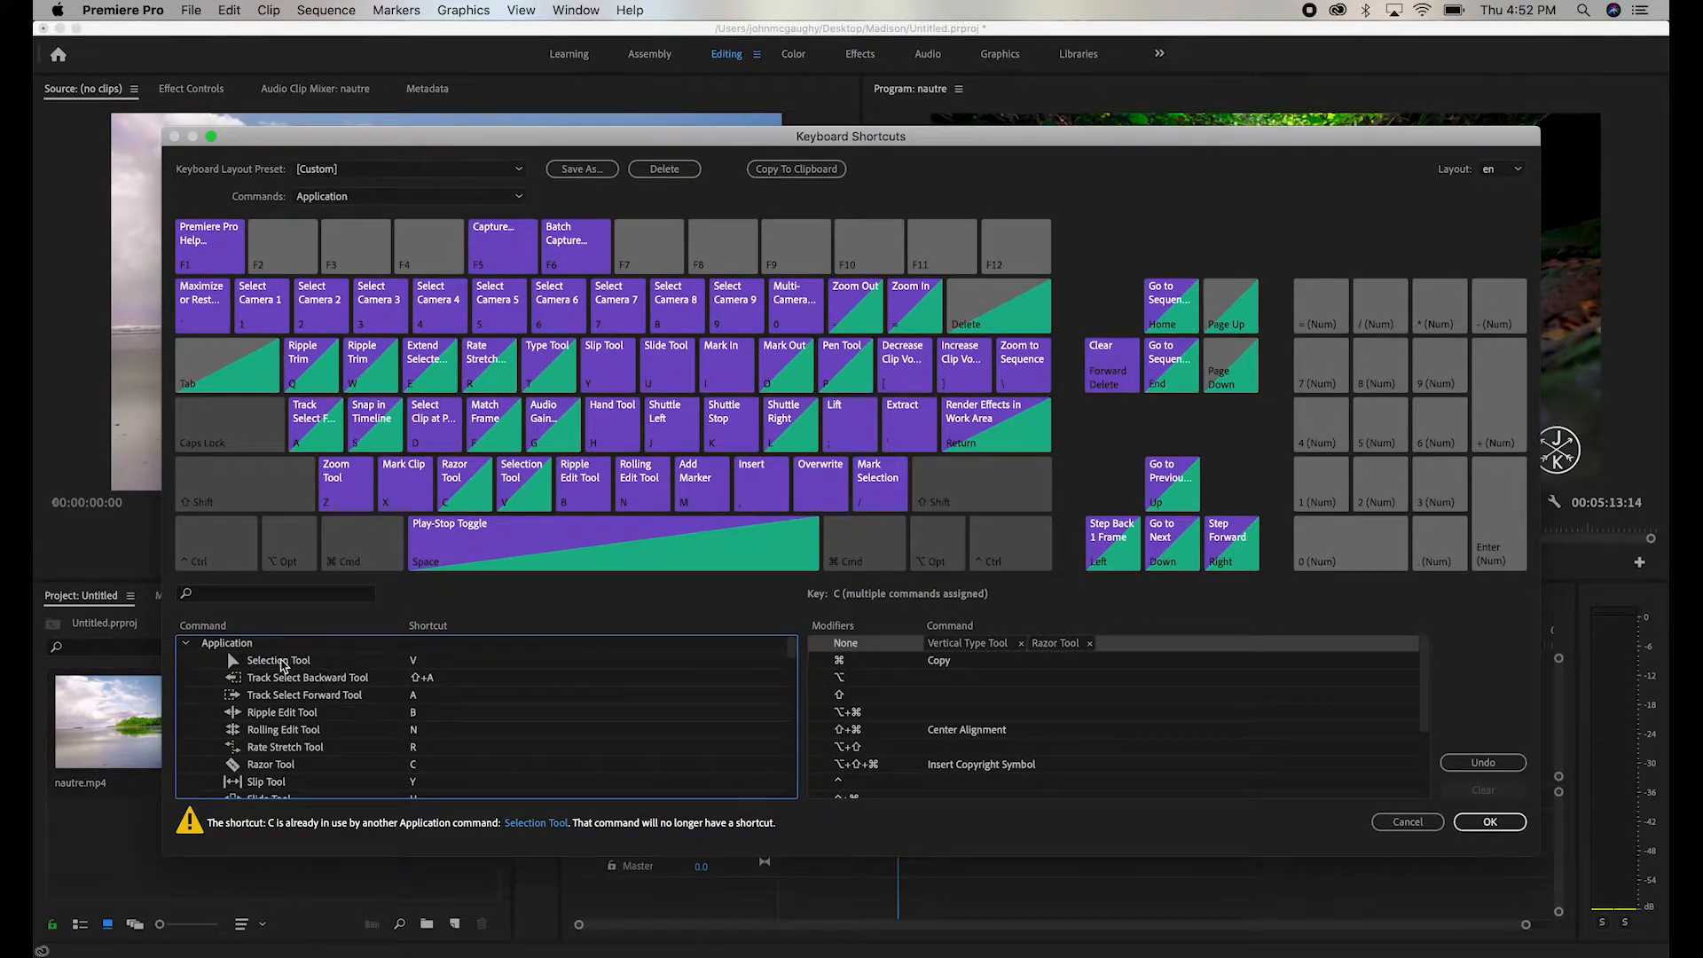
# - Assign the C shortcut to the Selection Tool and the V shortcut to the Razor Tool
pyautogui.moveTo(306, 665); pyautogui.dragTo(459, 484)
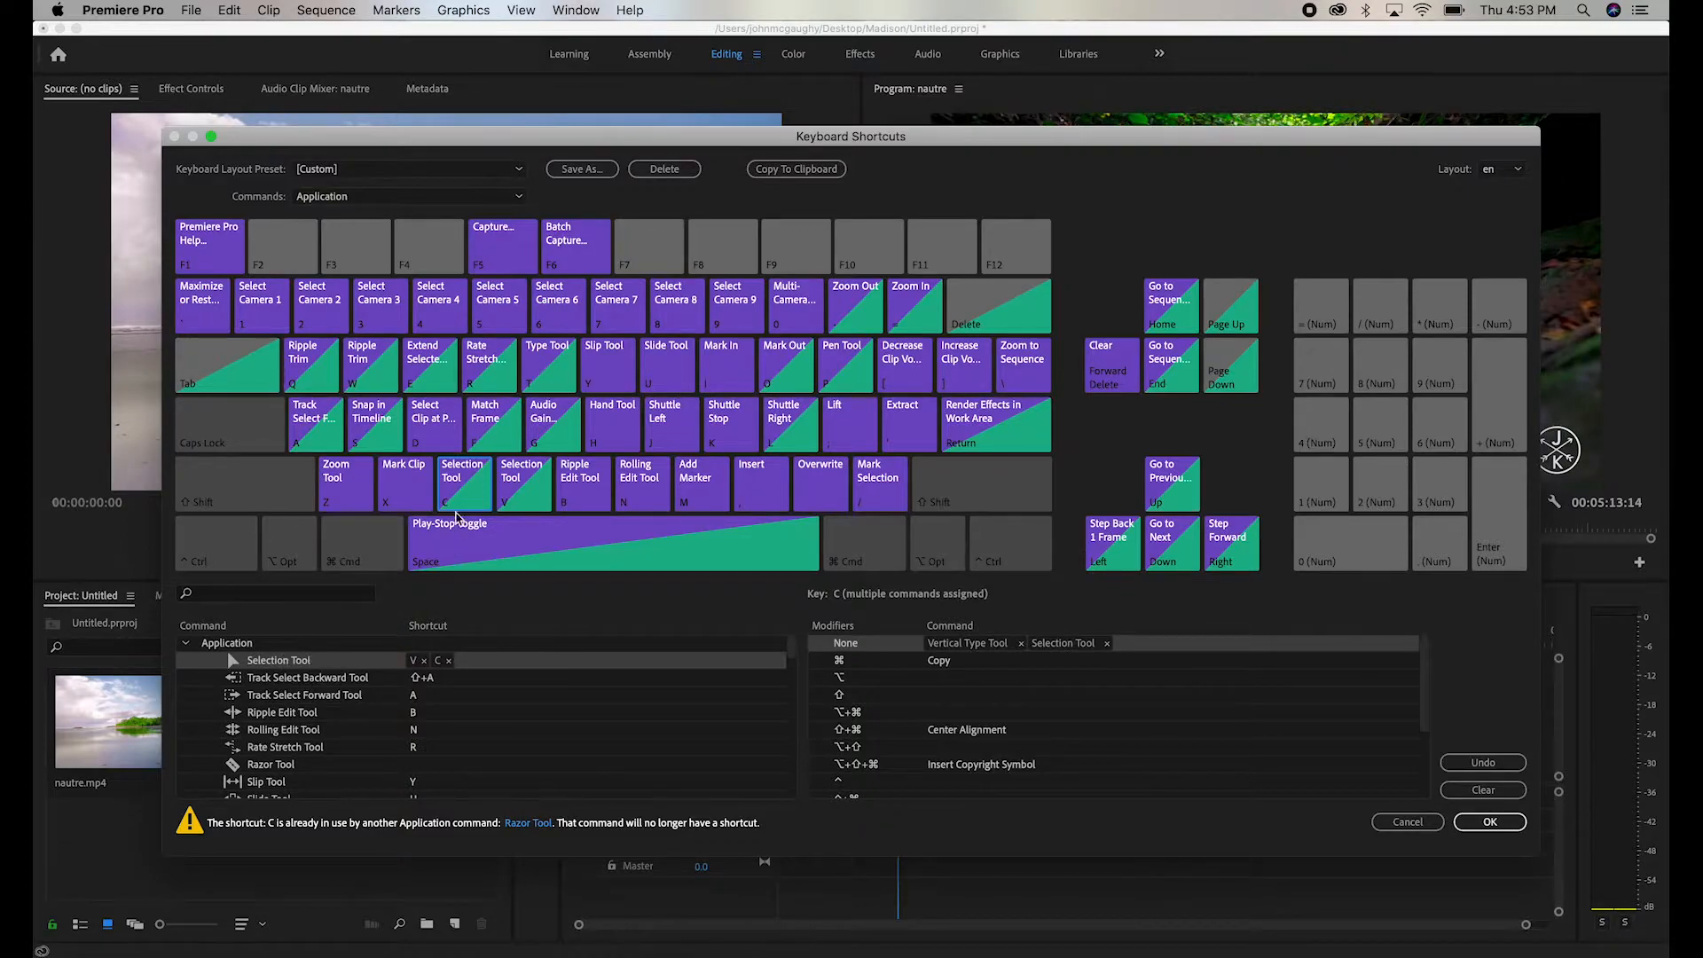
pyautogui.click(459, 494)
pyautogui.click(268, 764)
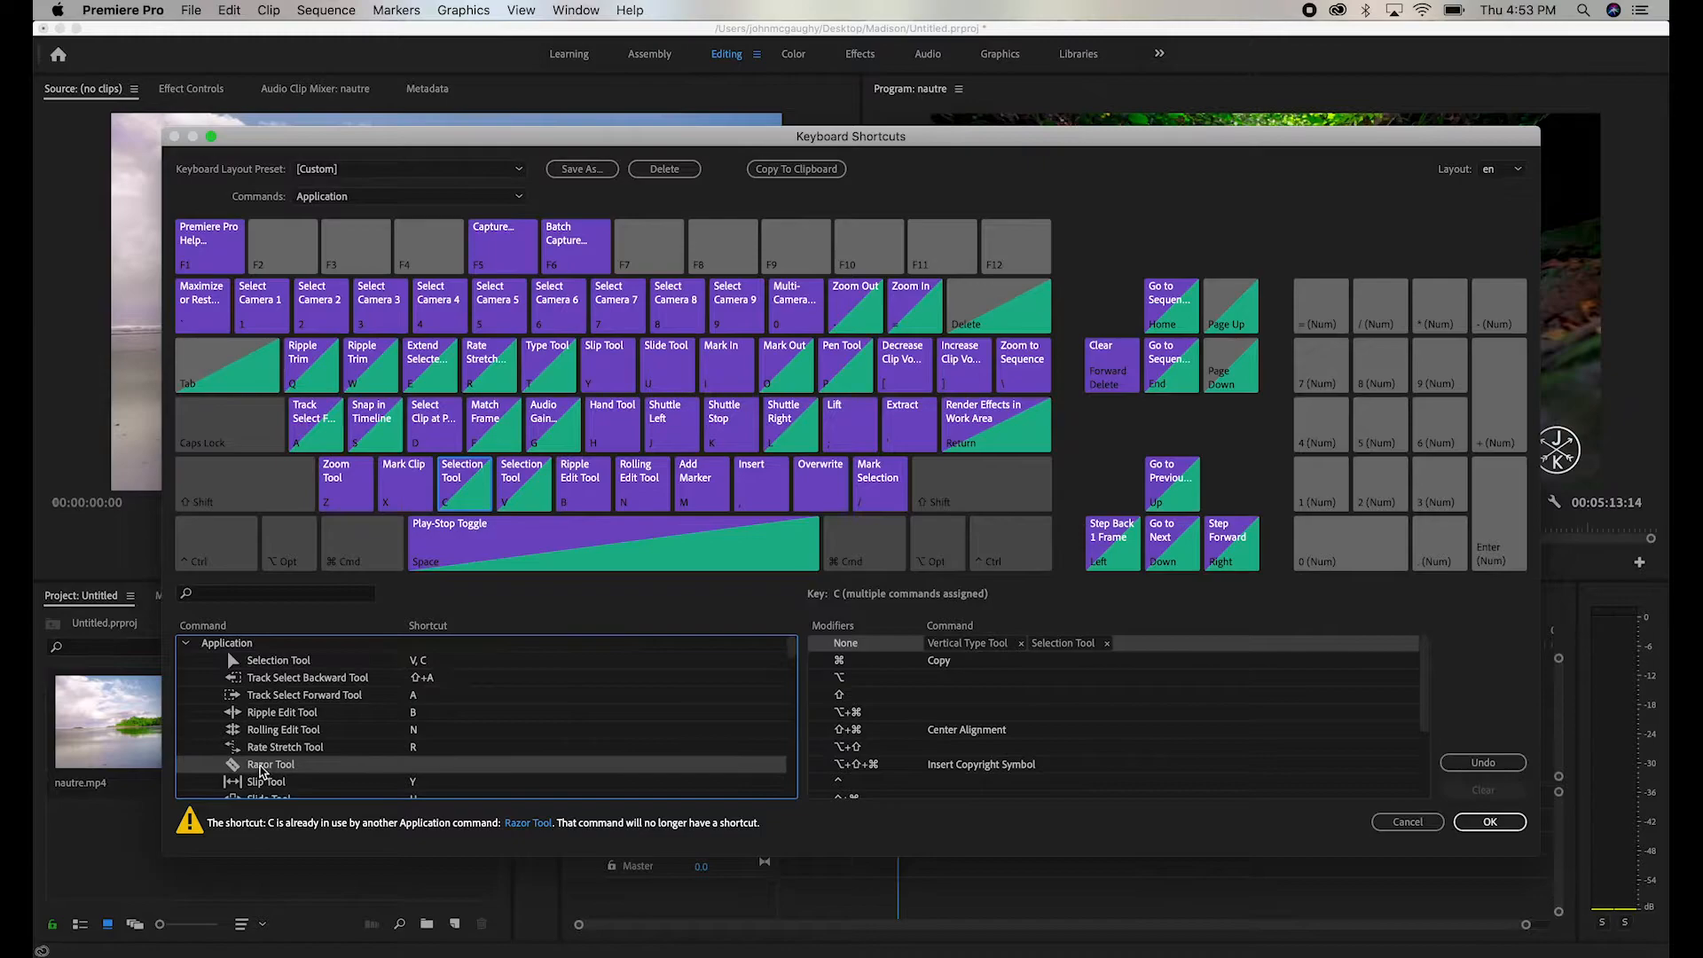
pyautogui.press('v')
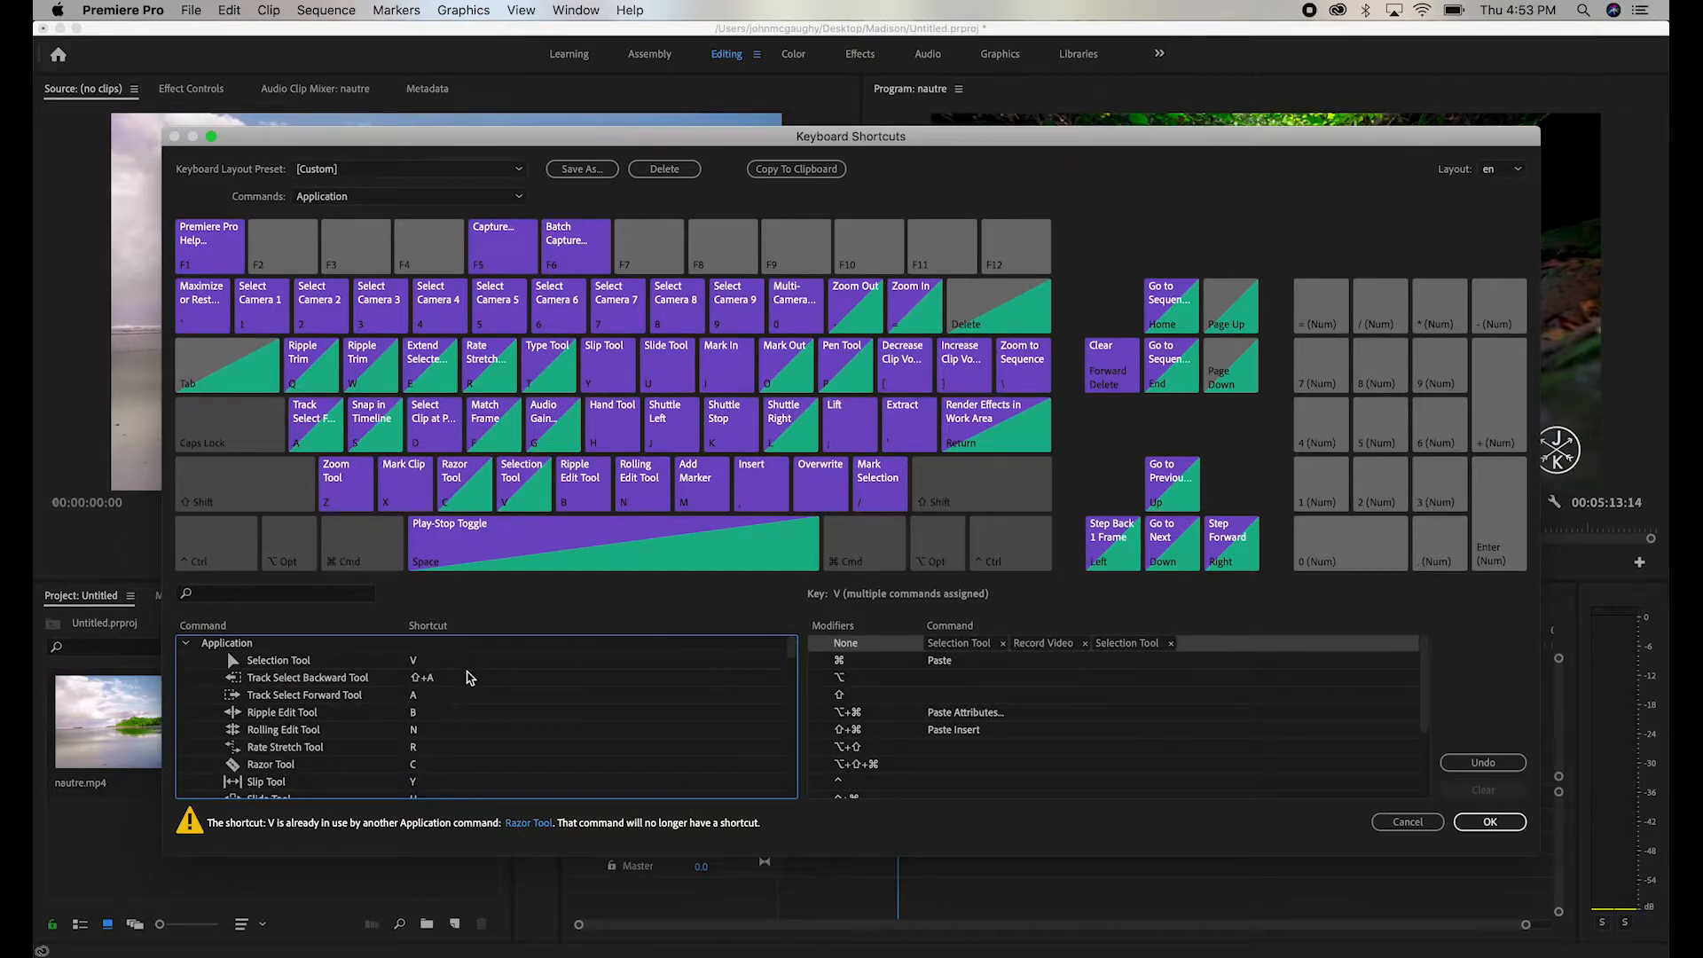
# - Remove the H shortcut from the Hand Tool and assign H to it again
pyautogui.scroll(-3, 454, 705)
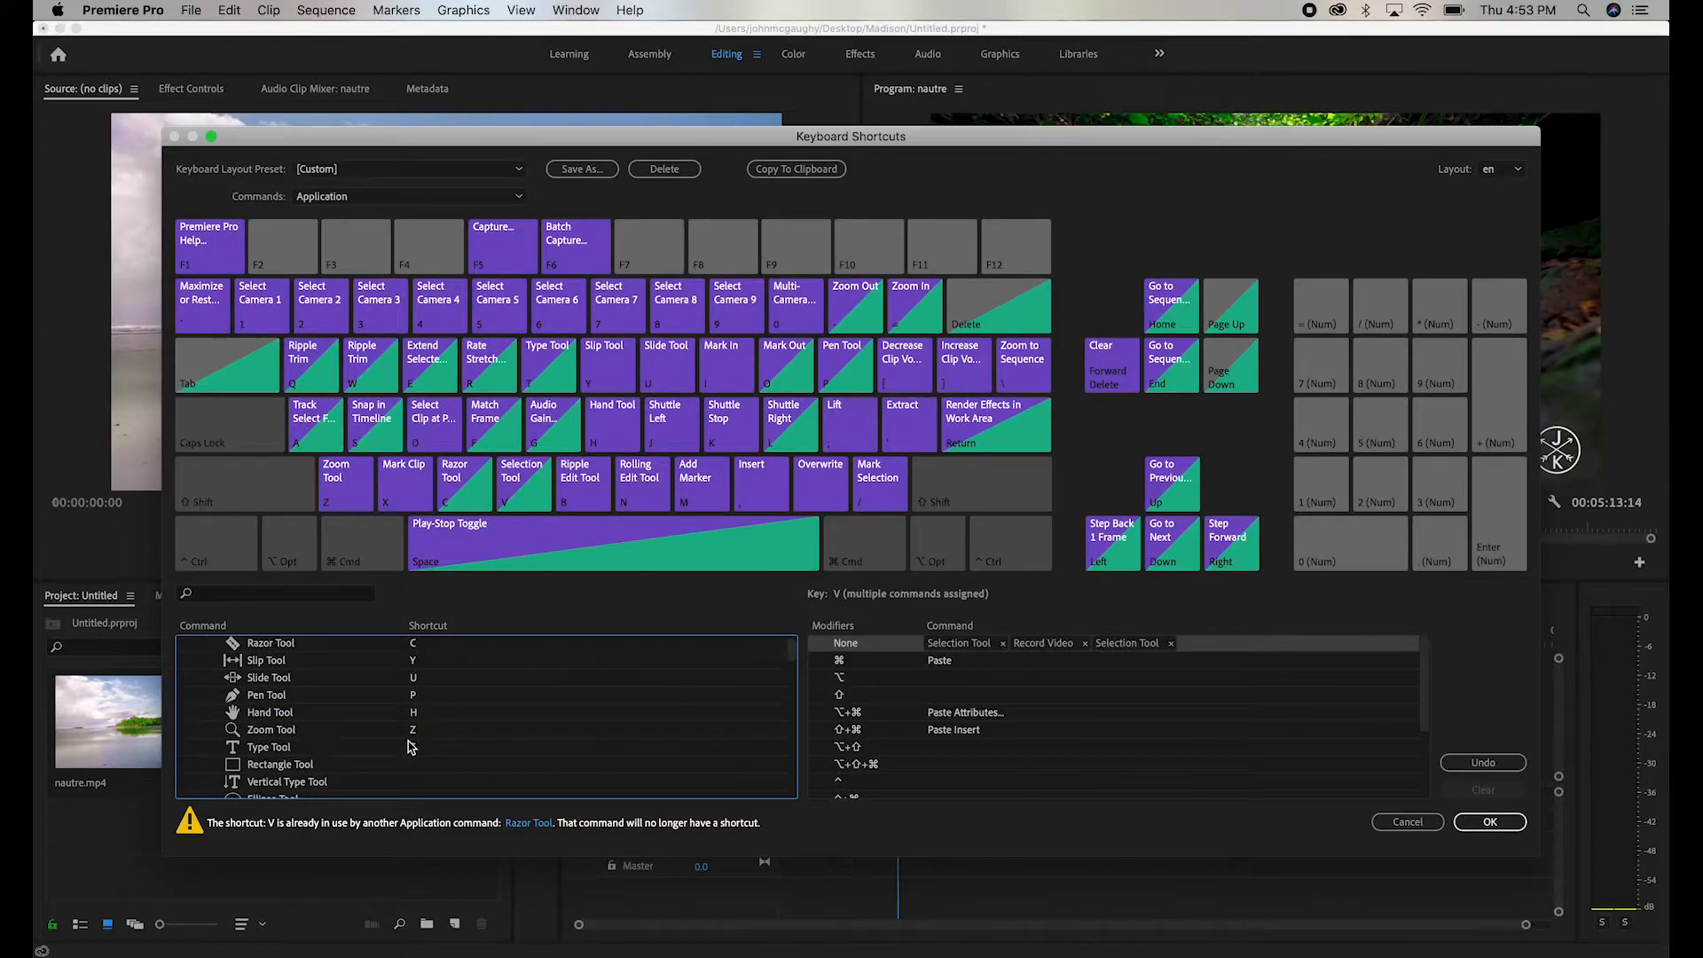
pyautogui.scroll(-1, 429, 746)
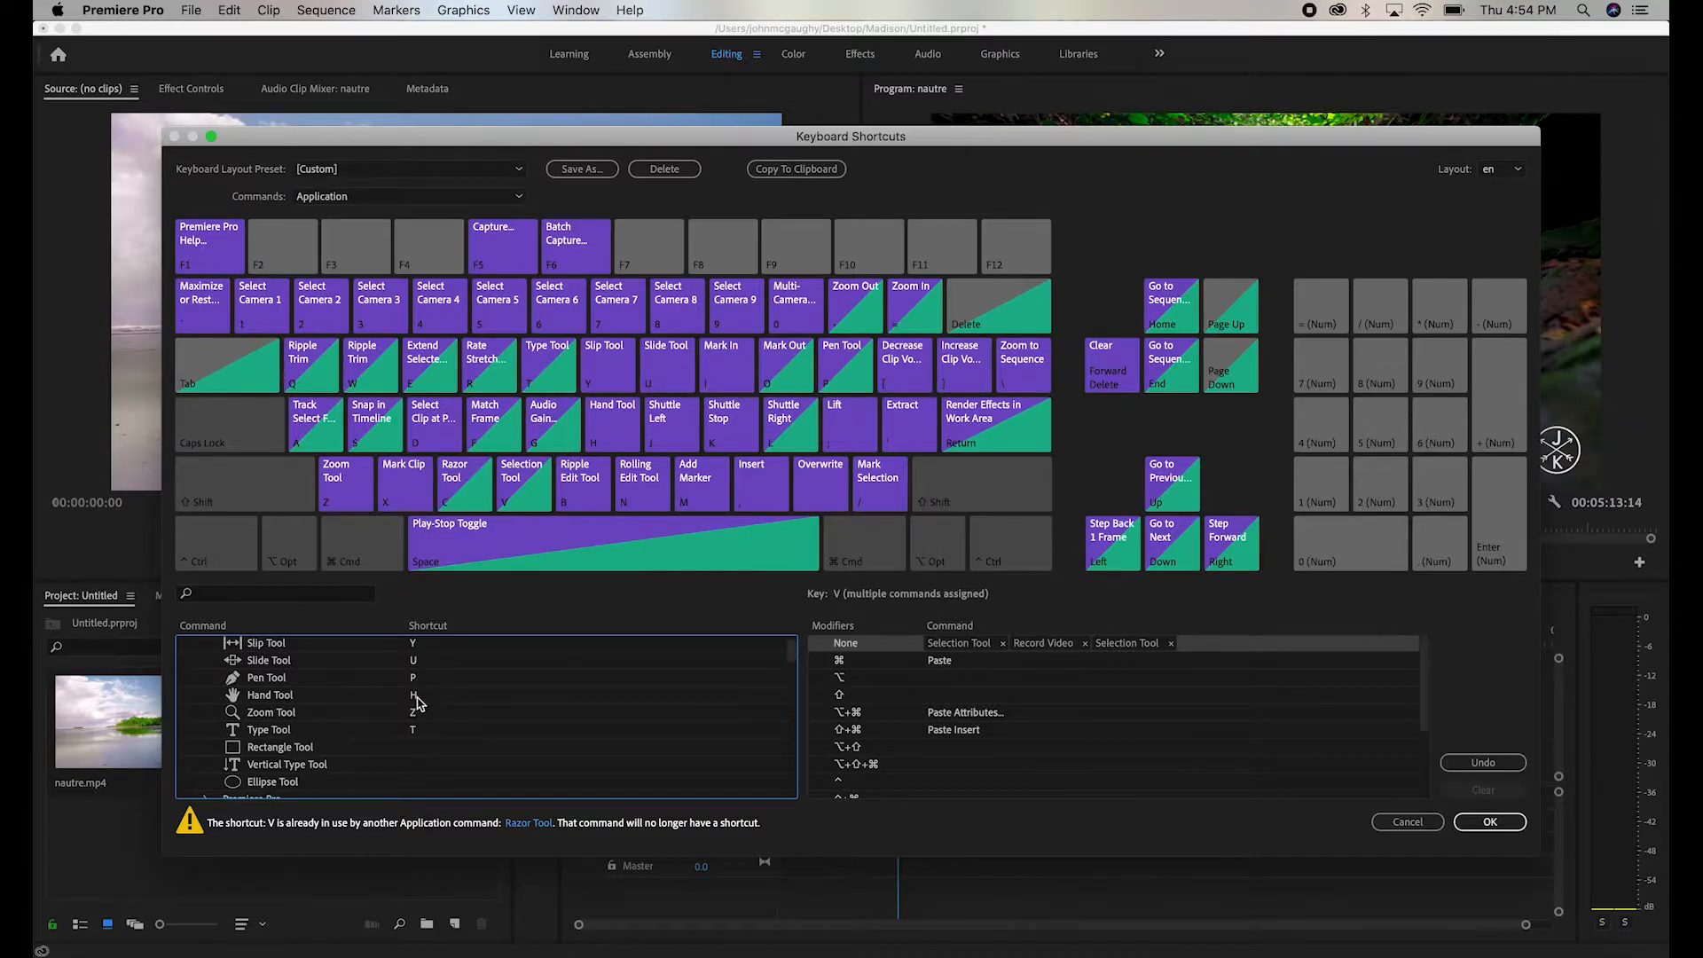
pyautogui.click(414, 699)
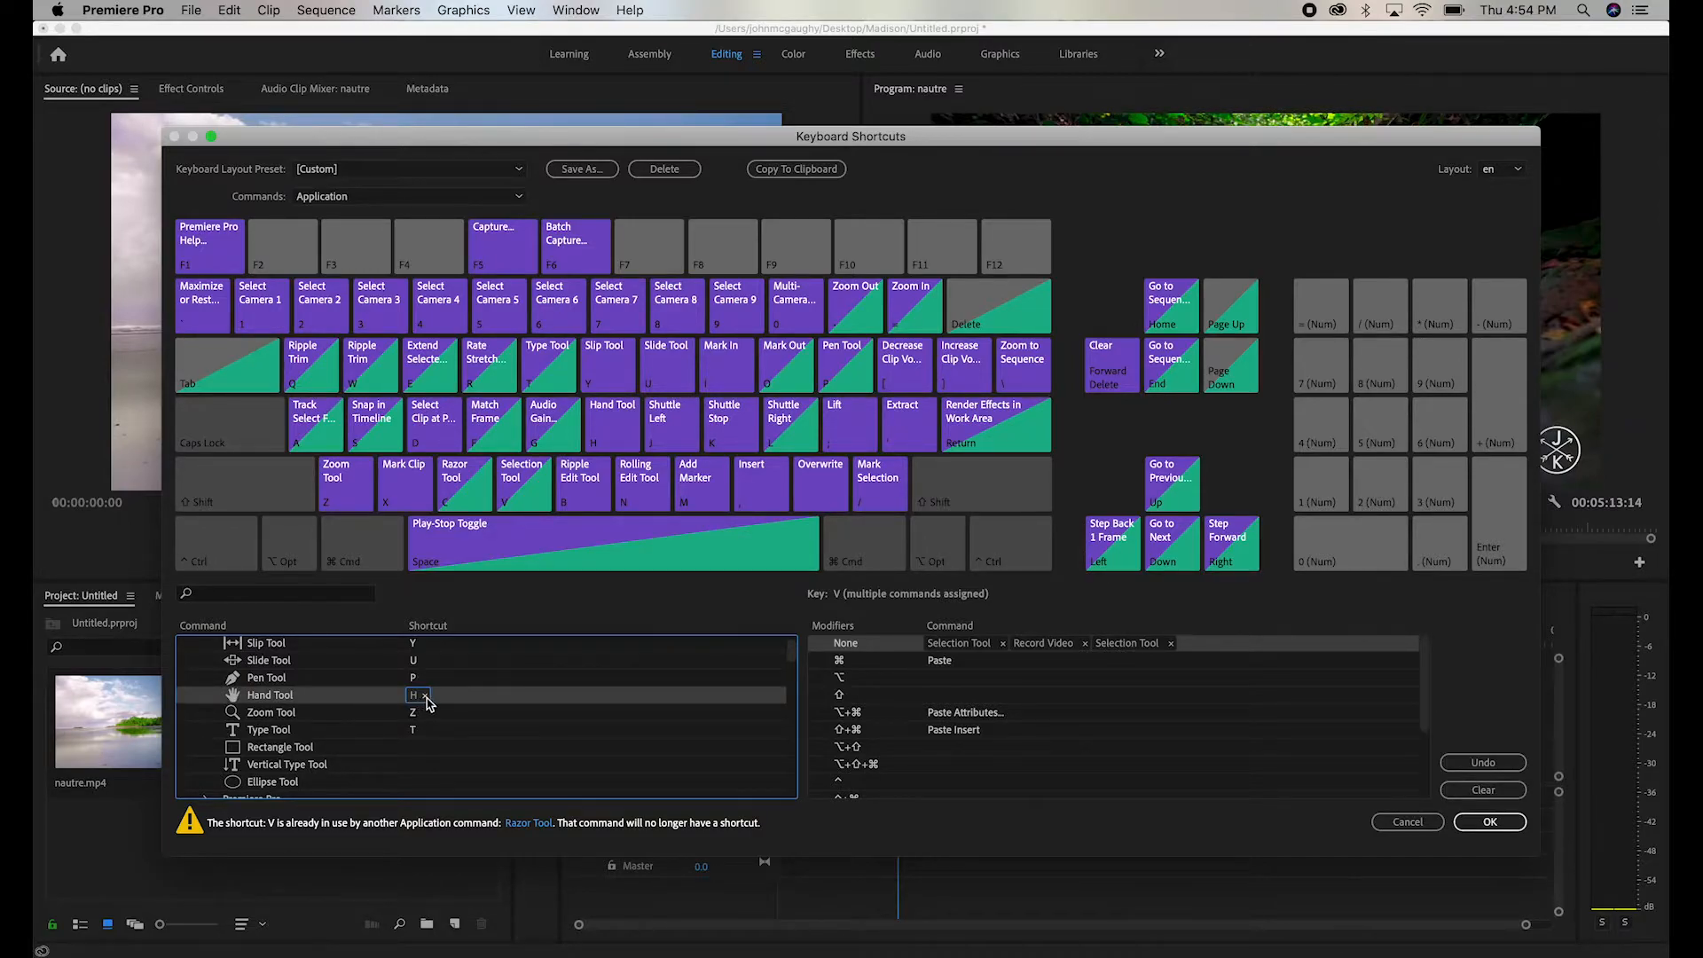
pyautogui.click(426, 697)
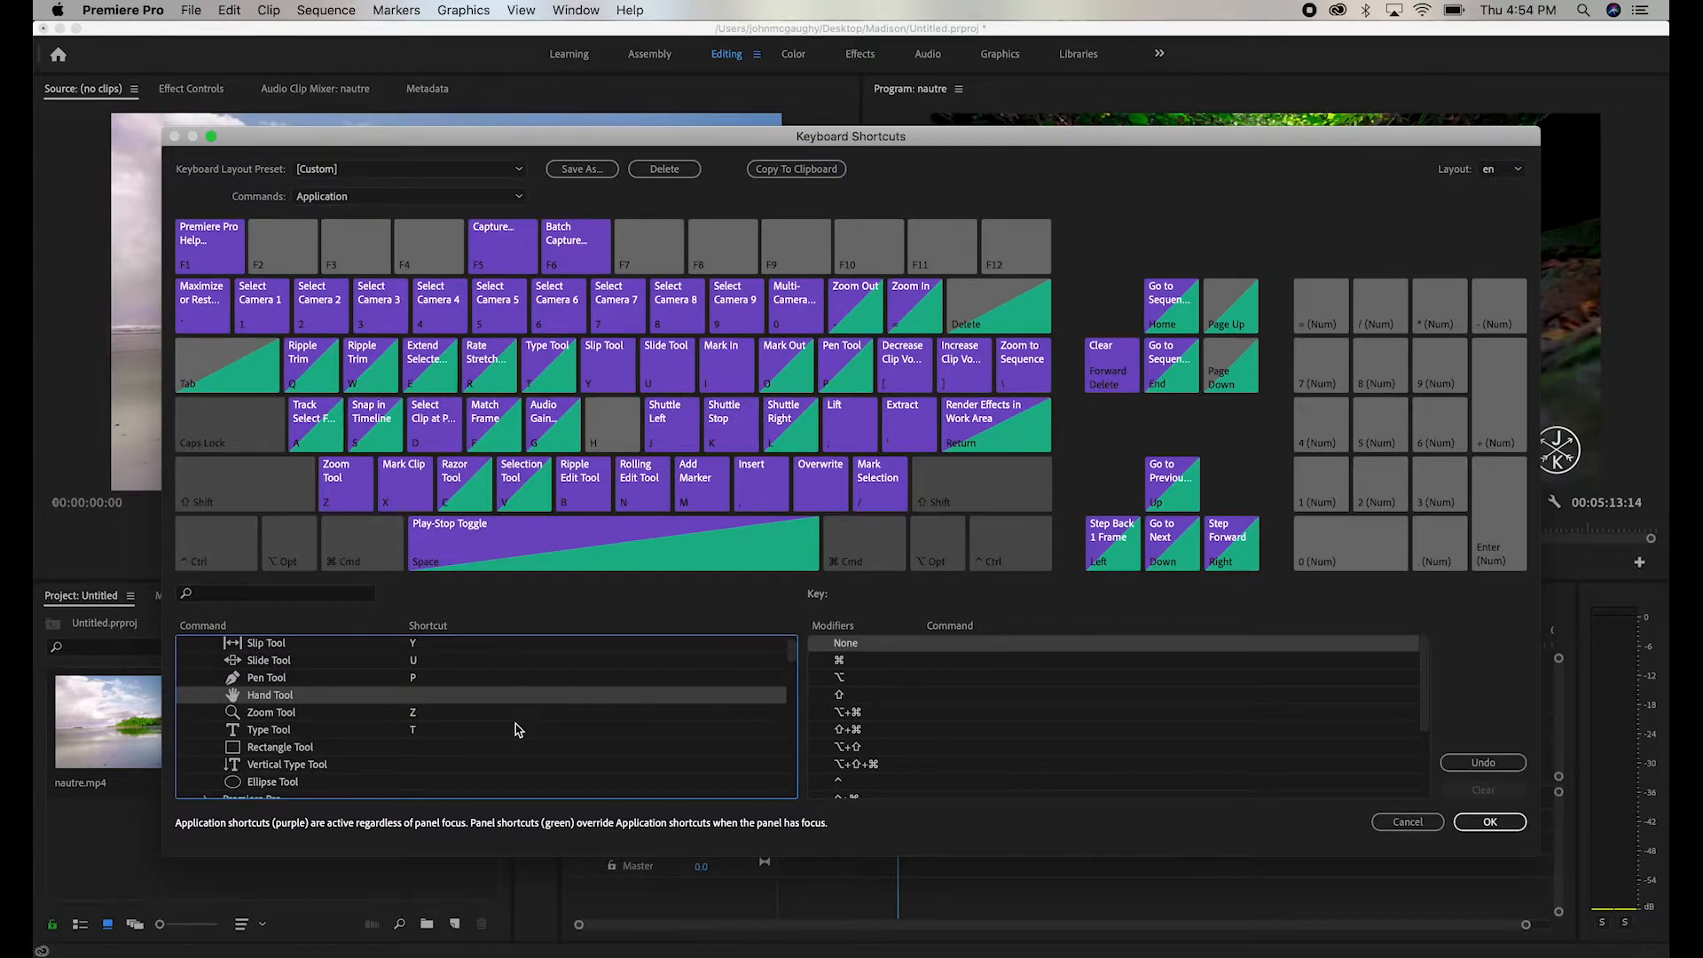
pyautogui.scroll(-1, 416, 688)
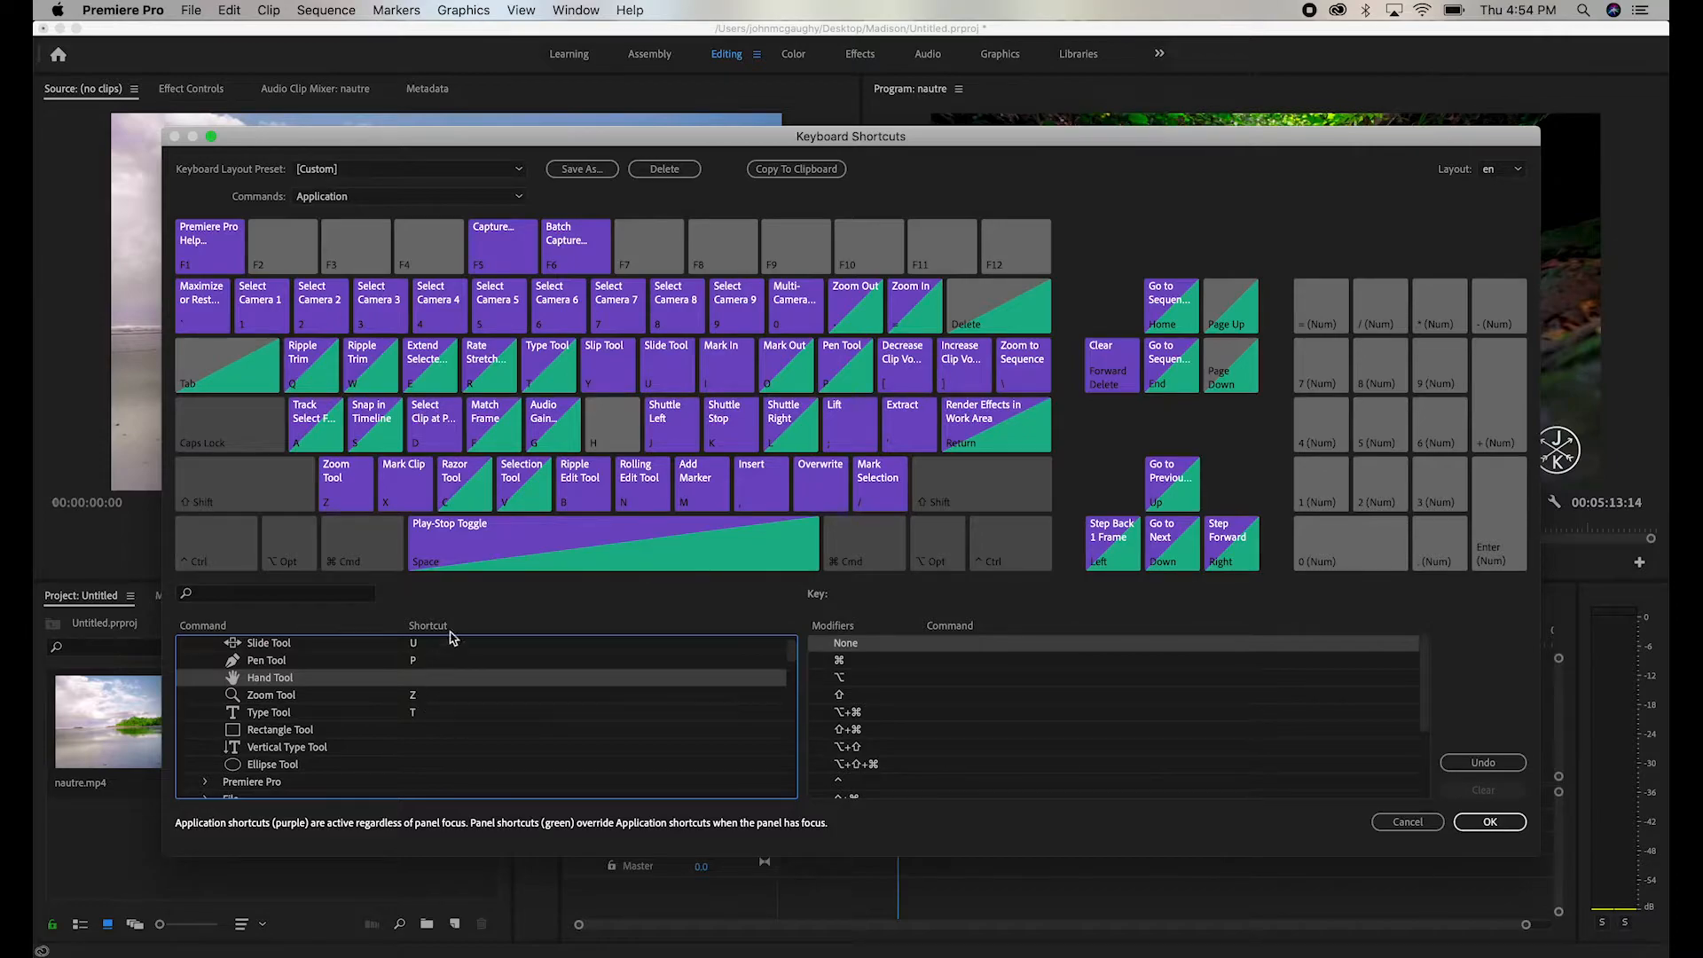
pyautogui.press('h')
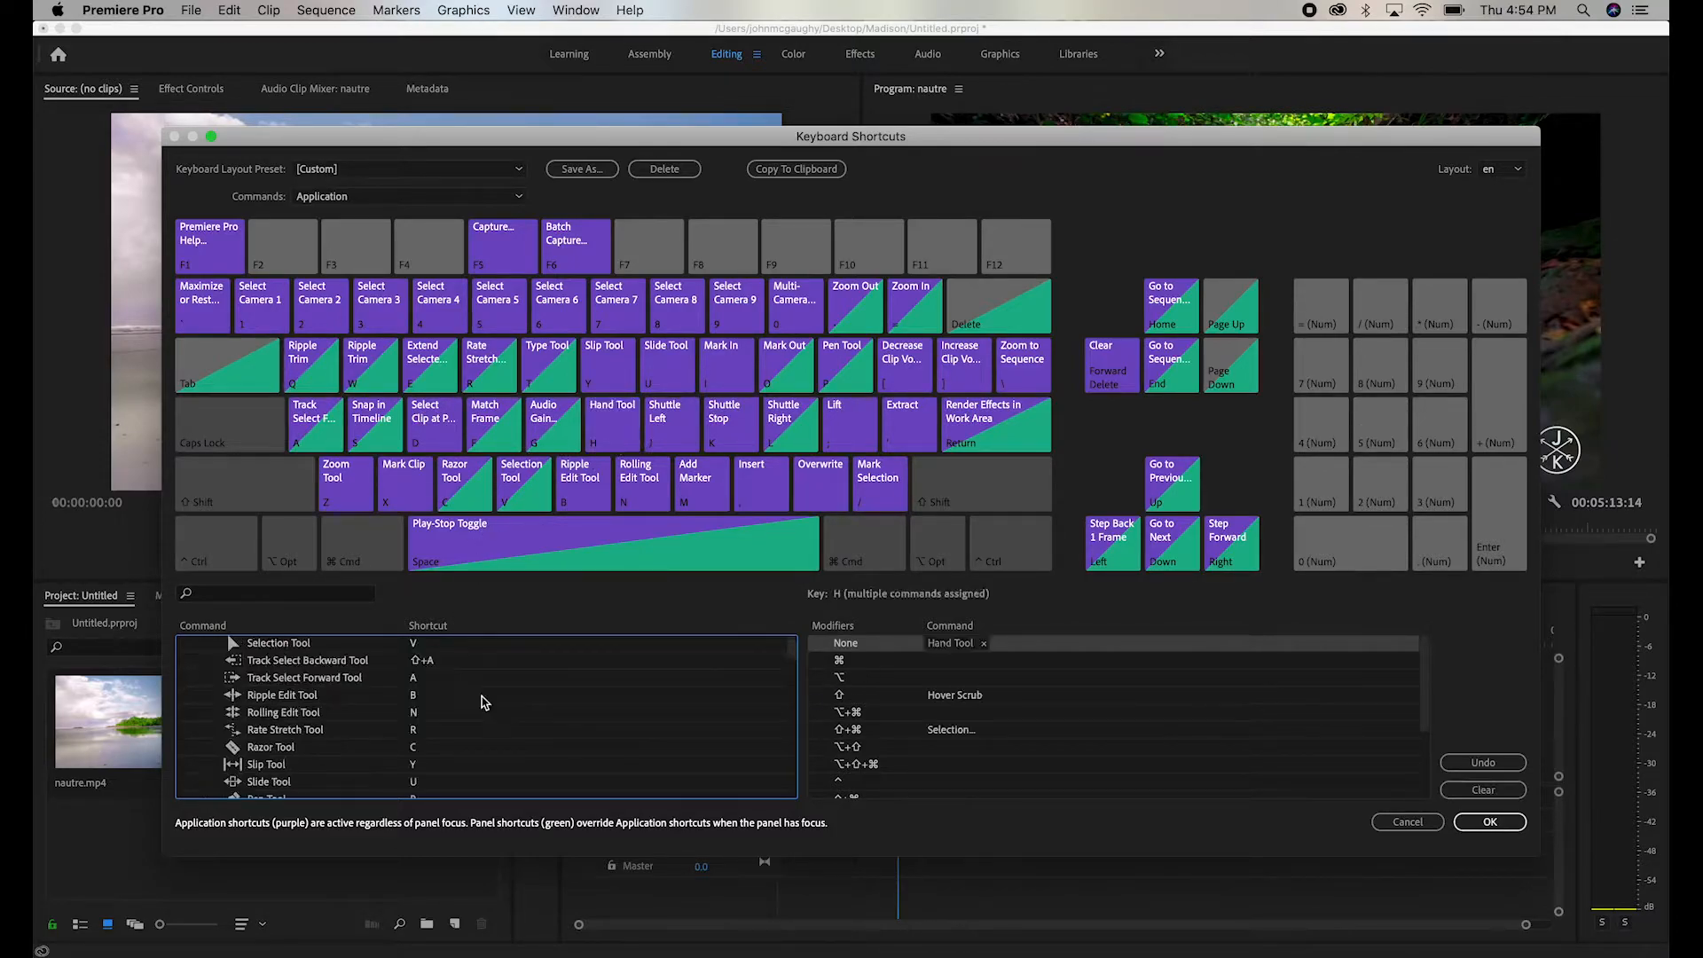
pyautogui.scroll(5, 485, 702)
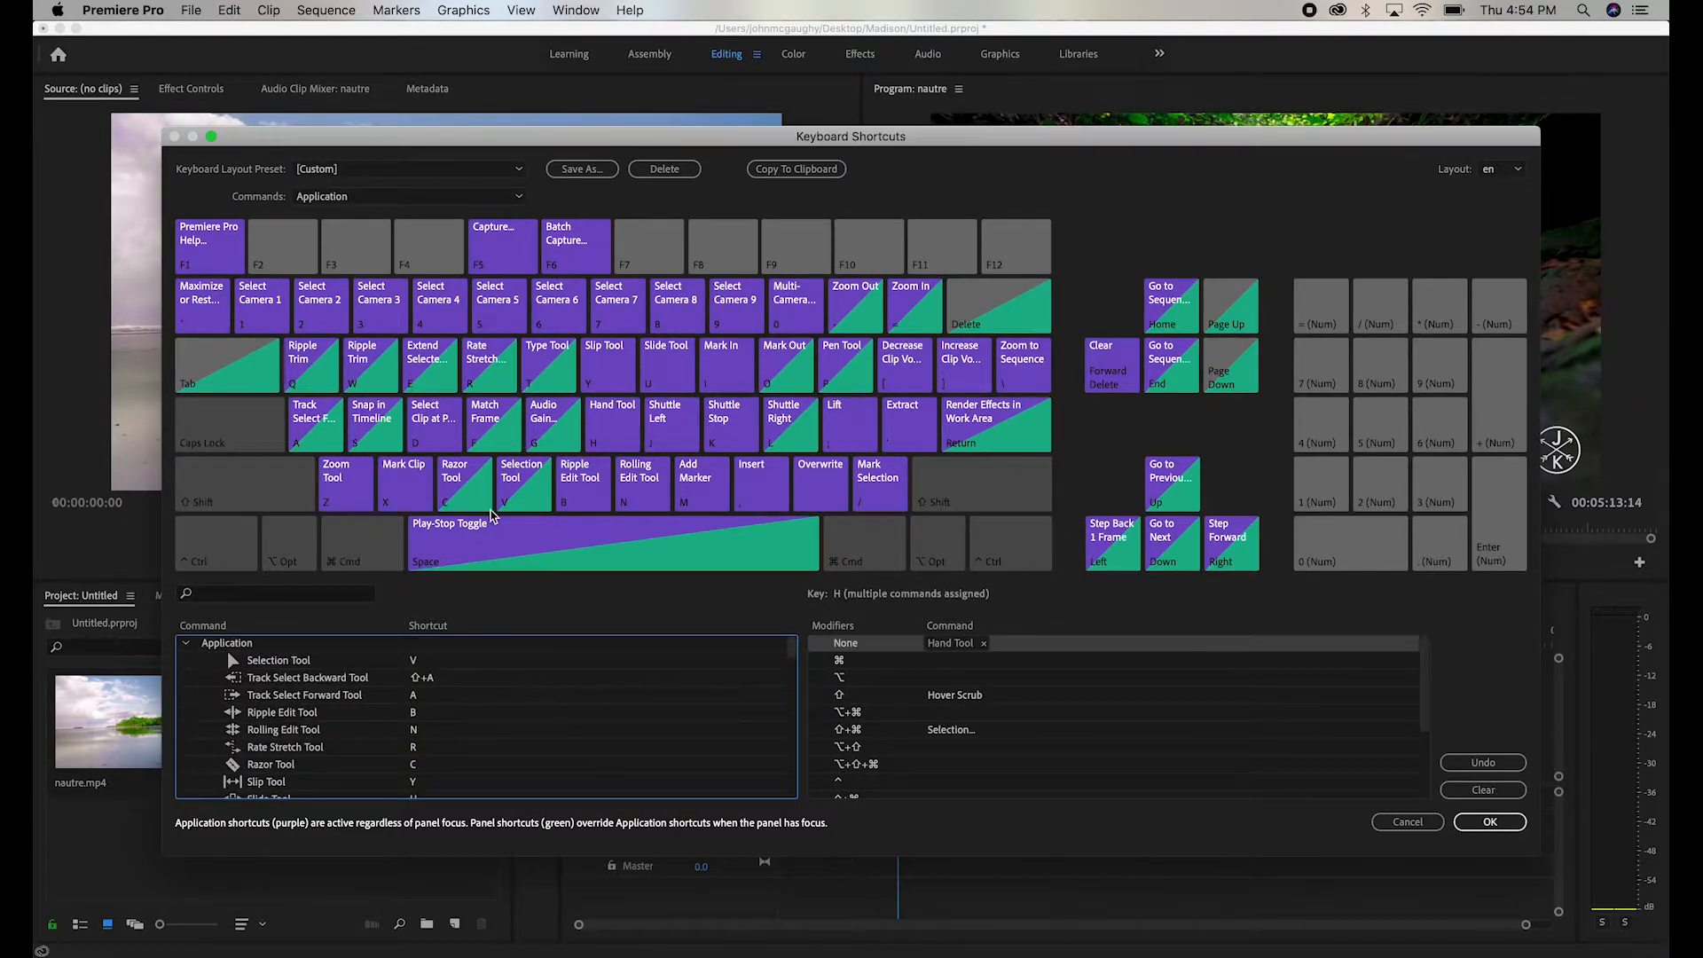
# - Save the custom shortcuts as a keyboard layout preset named with the owner's first name and the word Keyboard
pyautogui.click(585, 169)
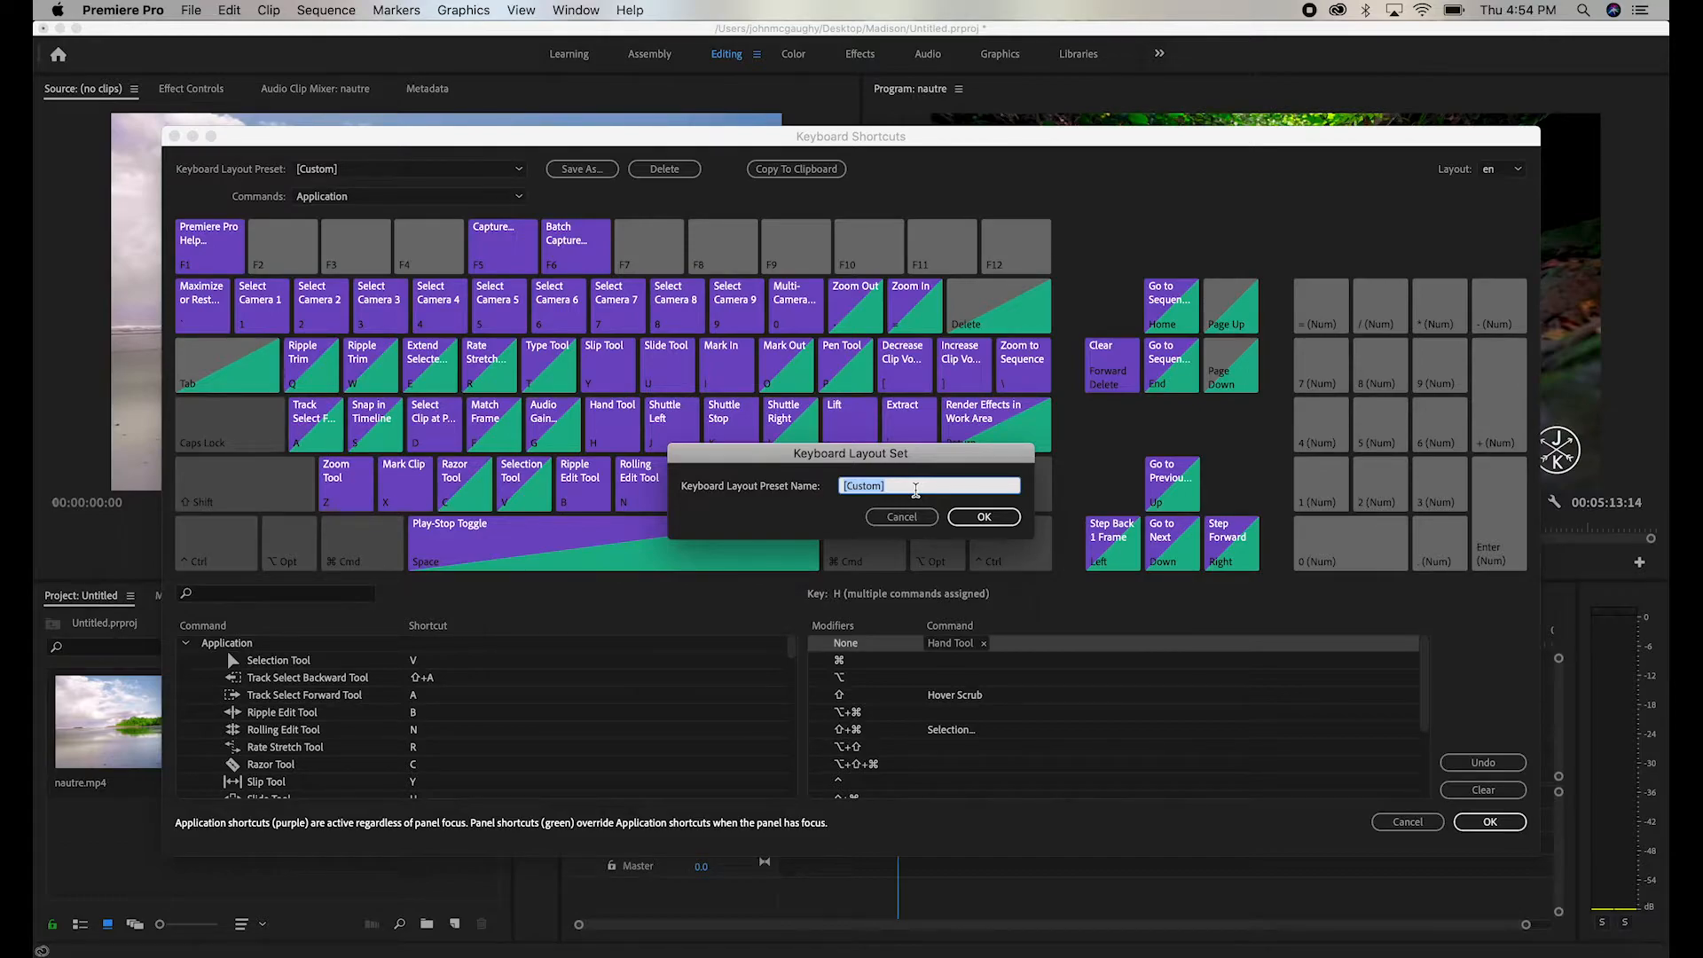
pyautogui.write("Madison's Keyboard")
pyautogui.press('Return')
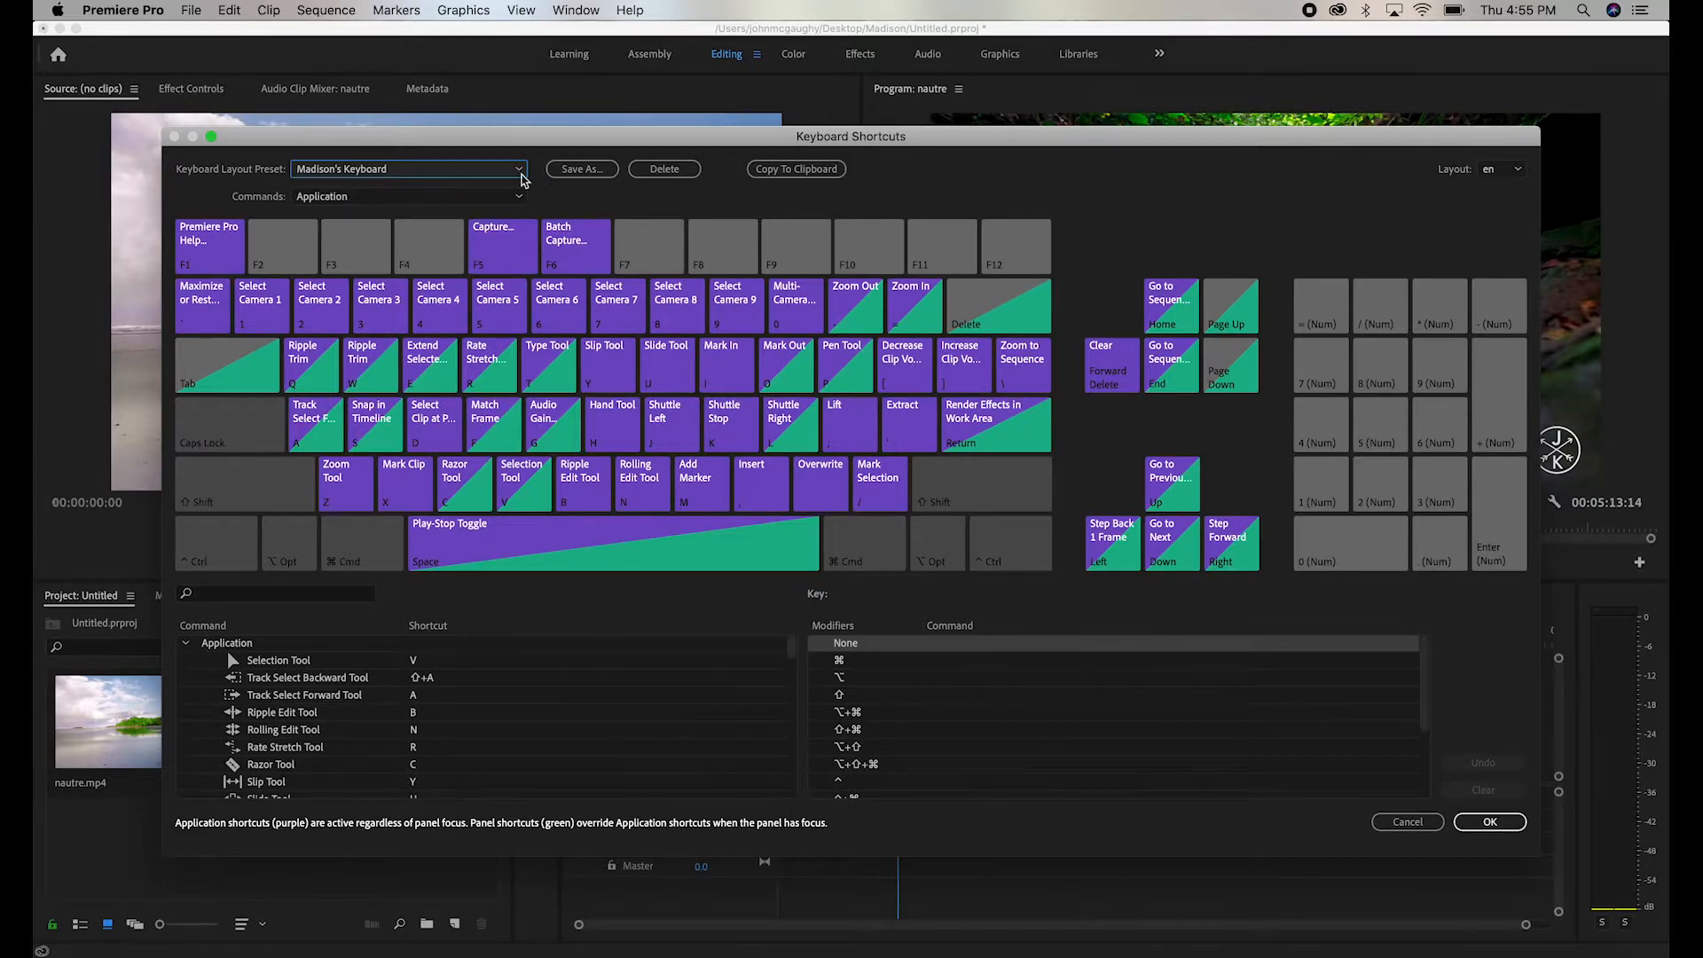
# - Delete the newly saved keyboard layout preset and accept the shortcuts with Adobe Premiere Pro Default as the layout
pyautogui.click(666, 169)
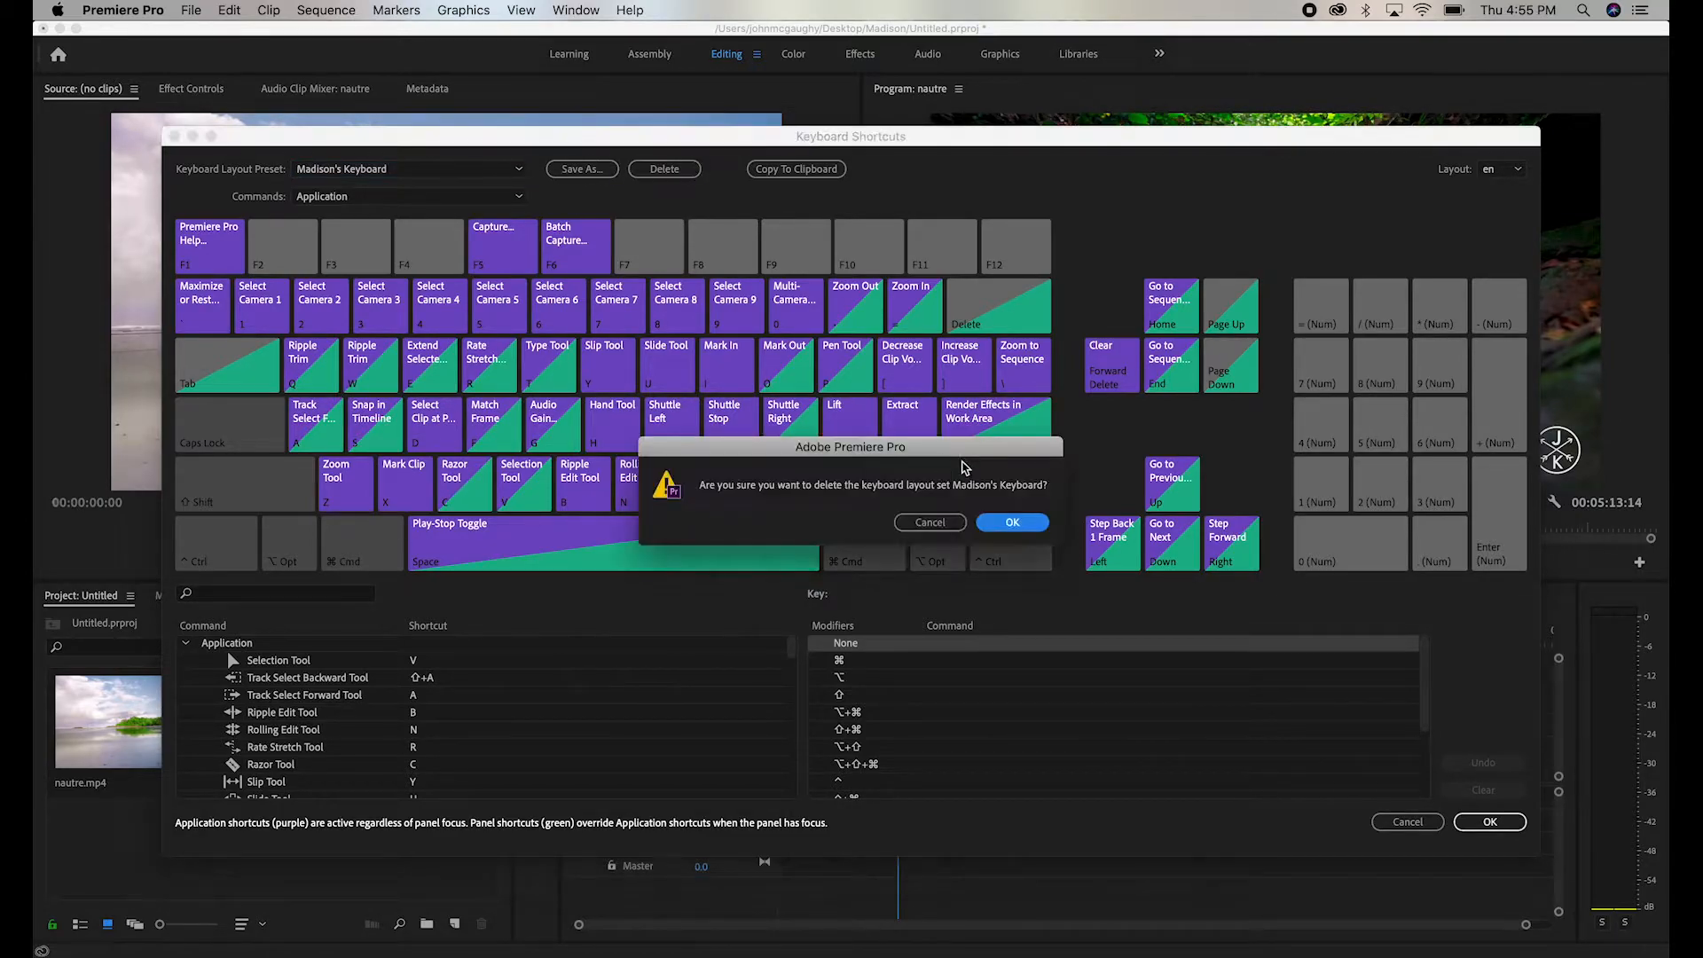
pyautogui.click(1011, 522)
pyautogui.click(448, 175)
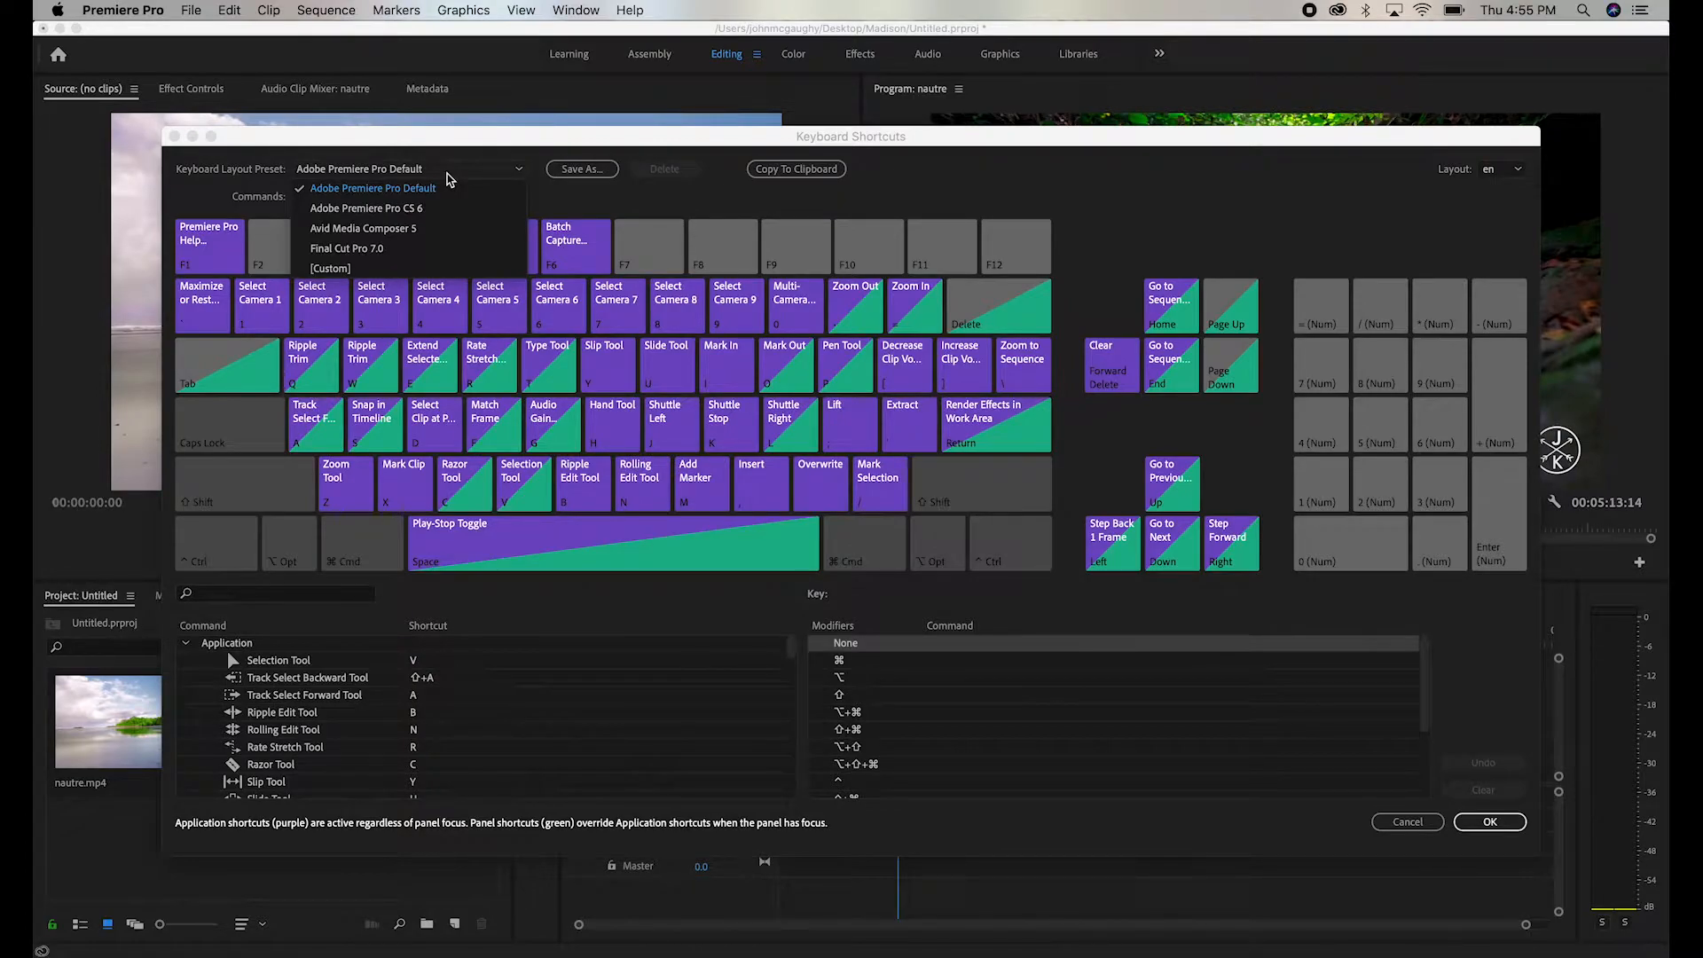
pyautogui.click(448, 178)
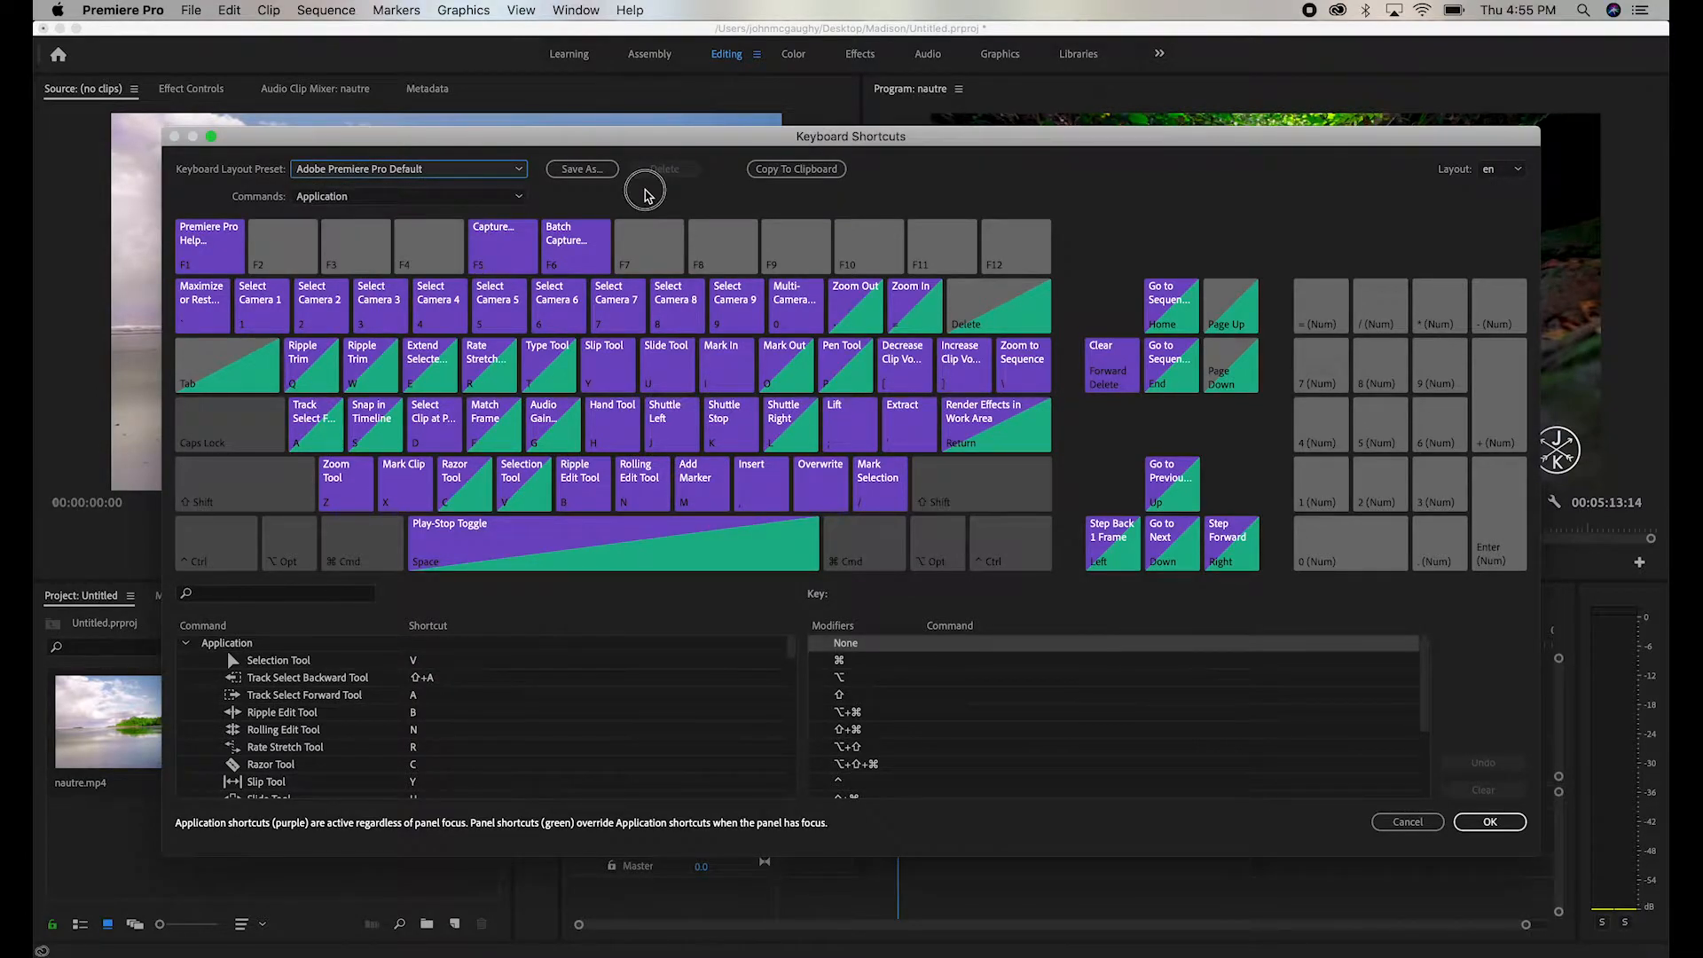
pyautogui.click(1494, 823)
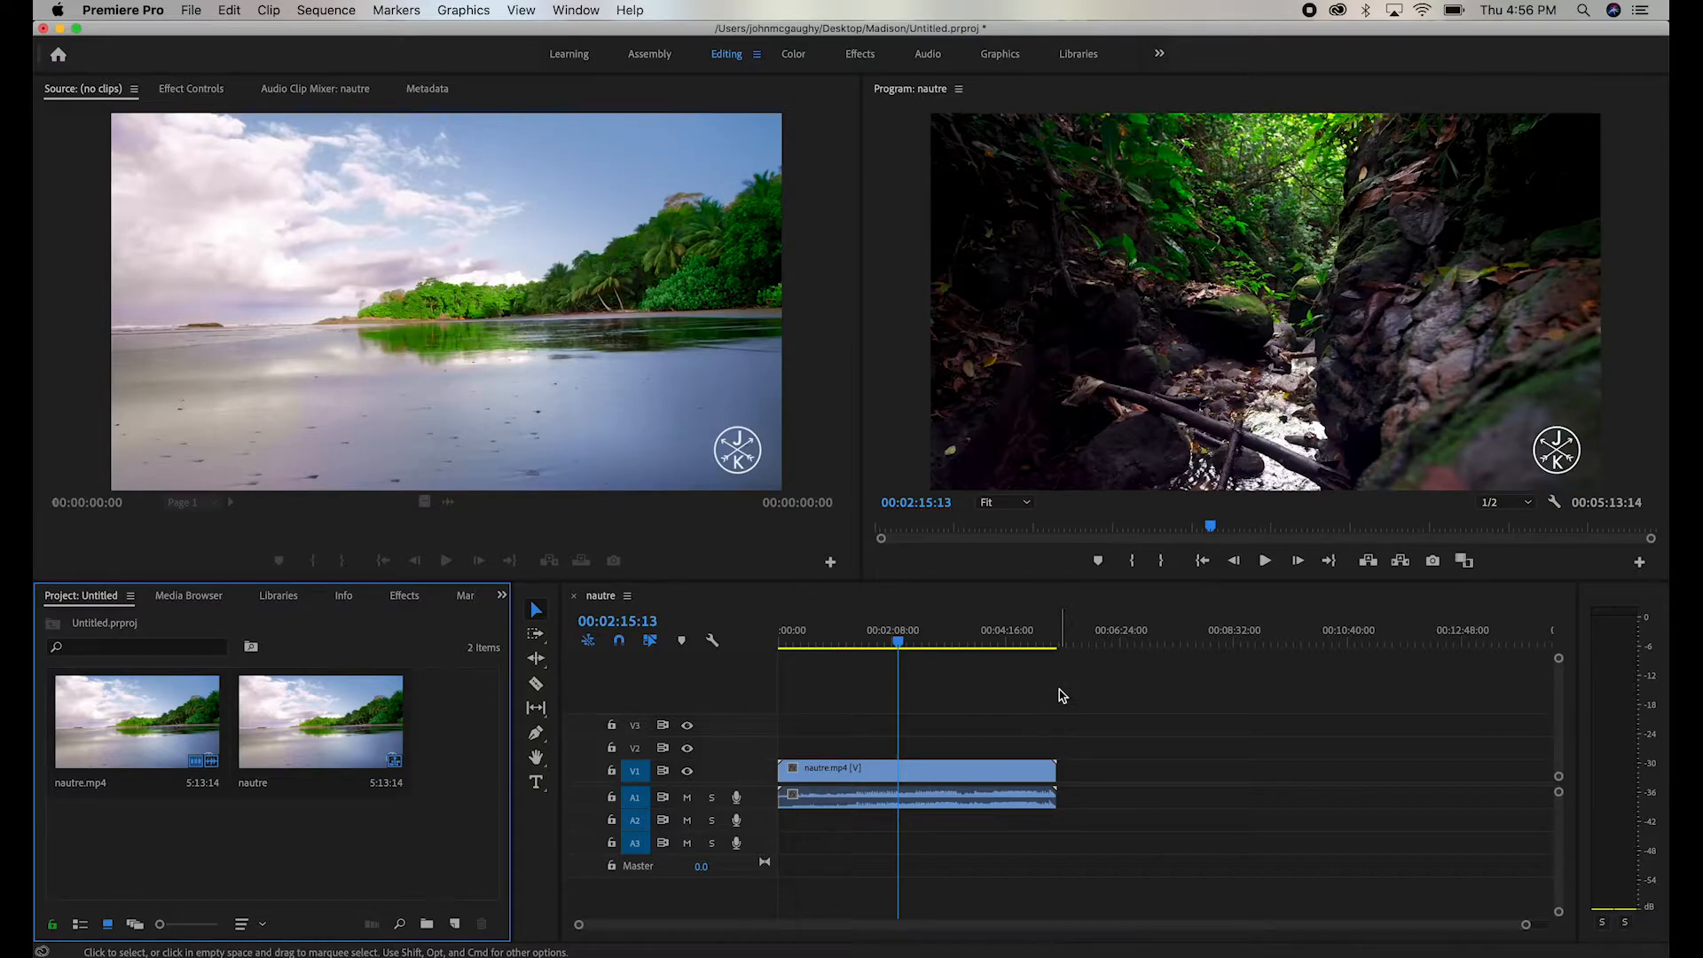
# - Open the Audio Hardware preferences and examine the available default output and default input devices
pyautogui.click(118, 9)
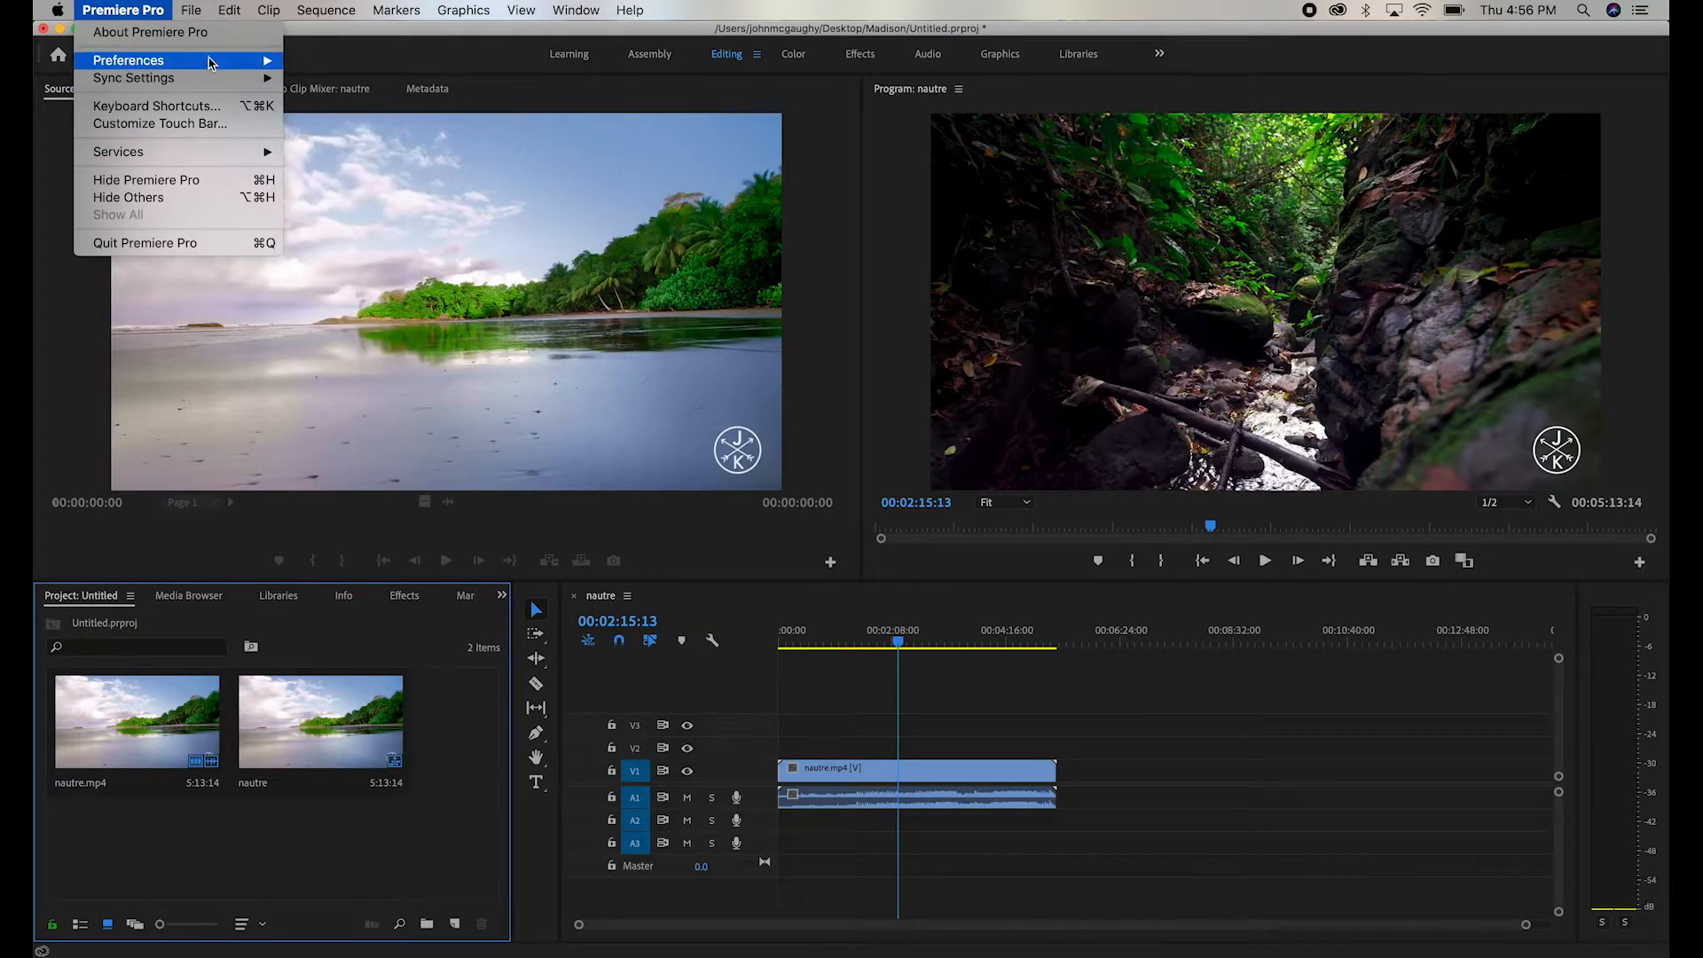
pyautogui.moveTo(209, 59)
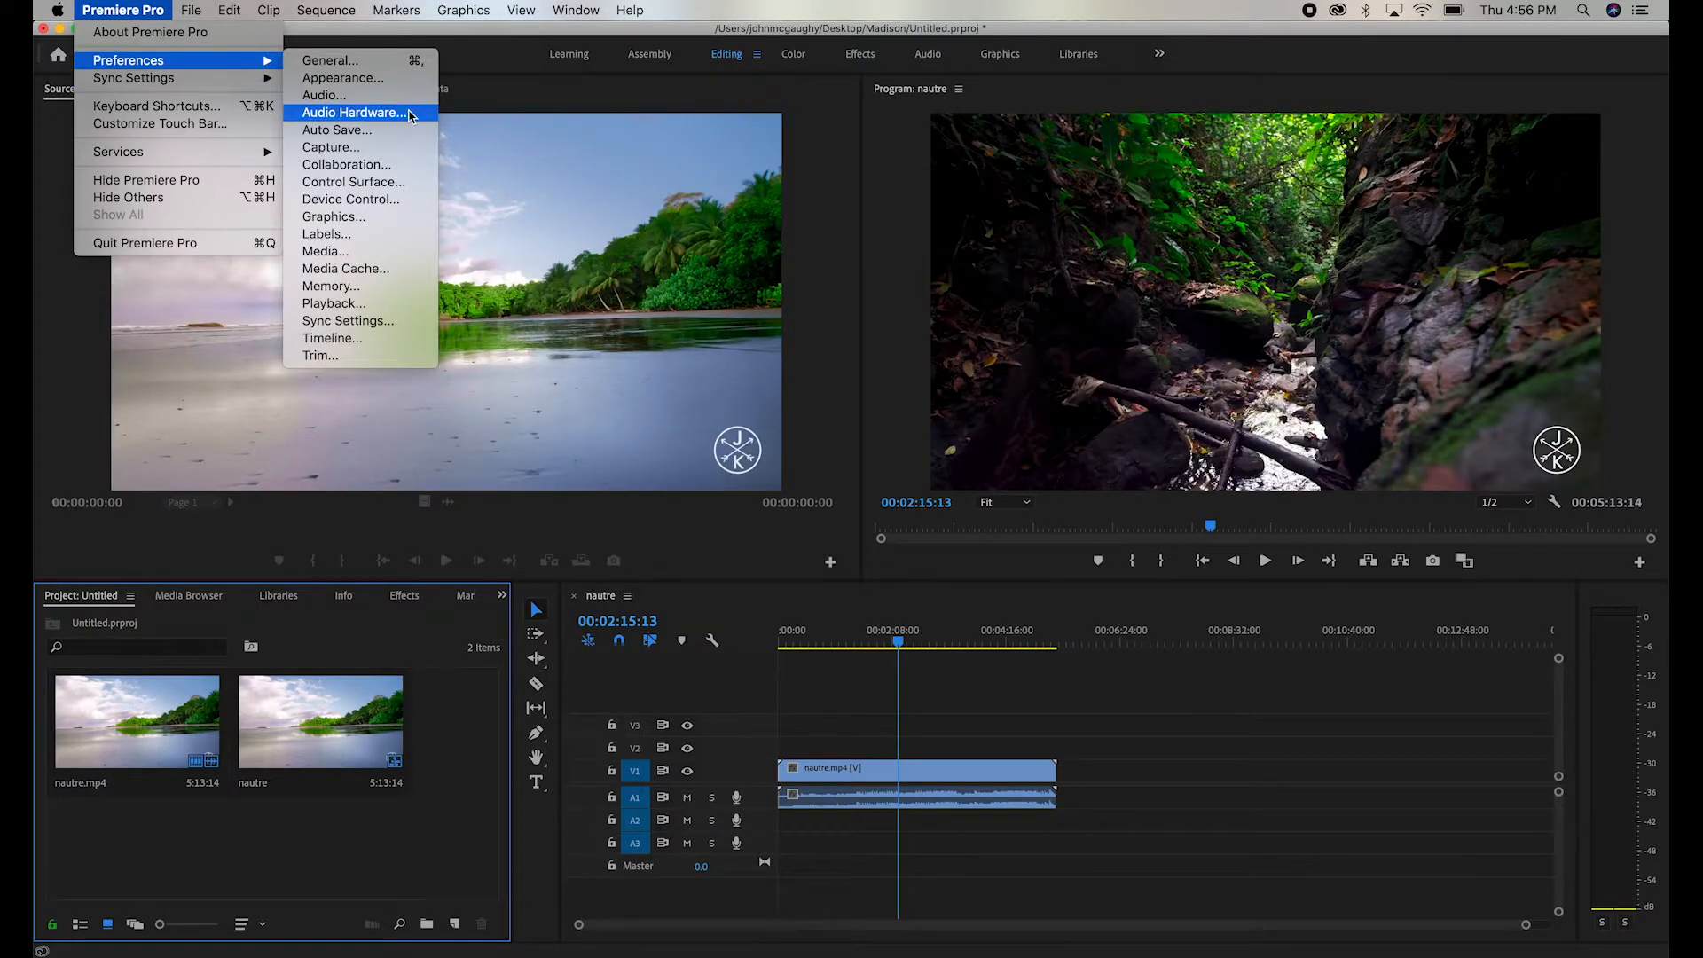
pyautogui.click(411, 116)
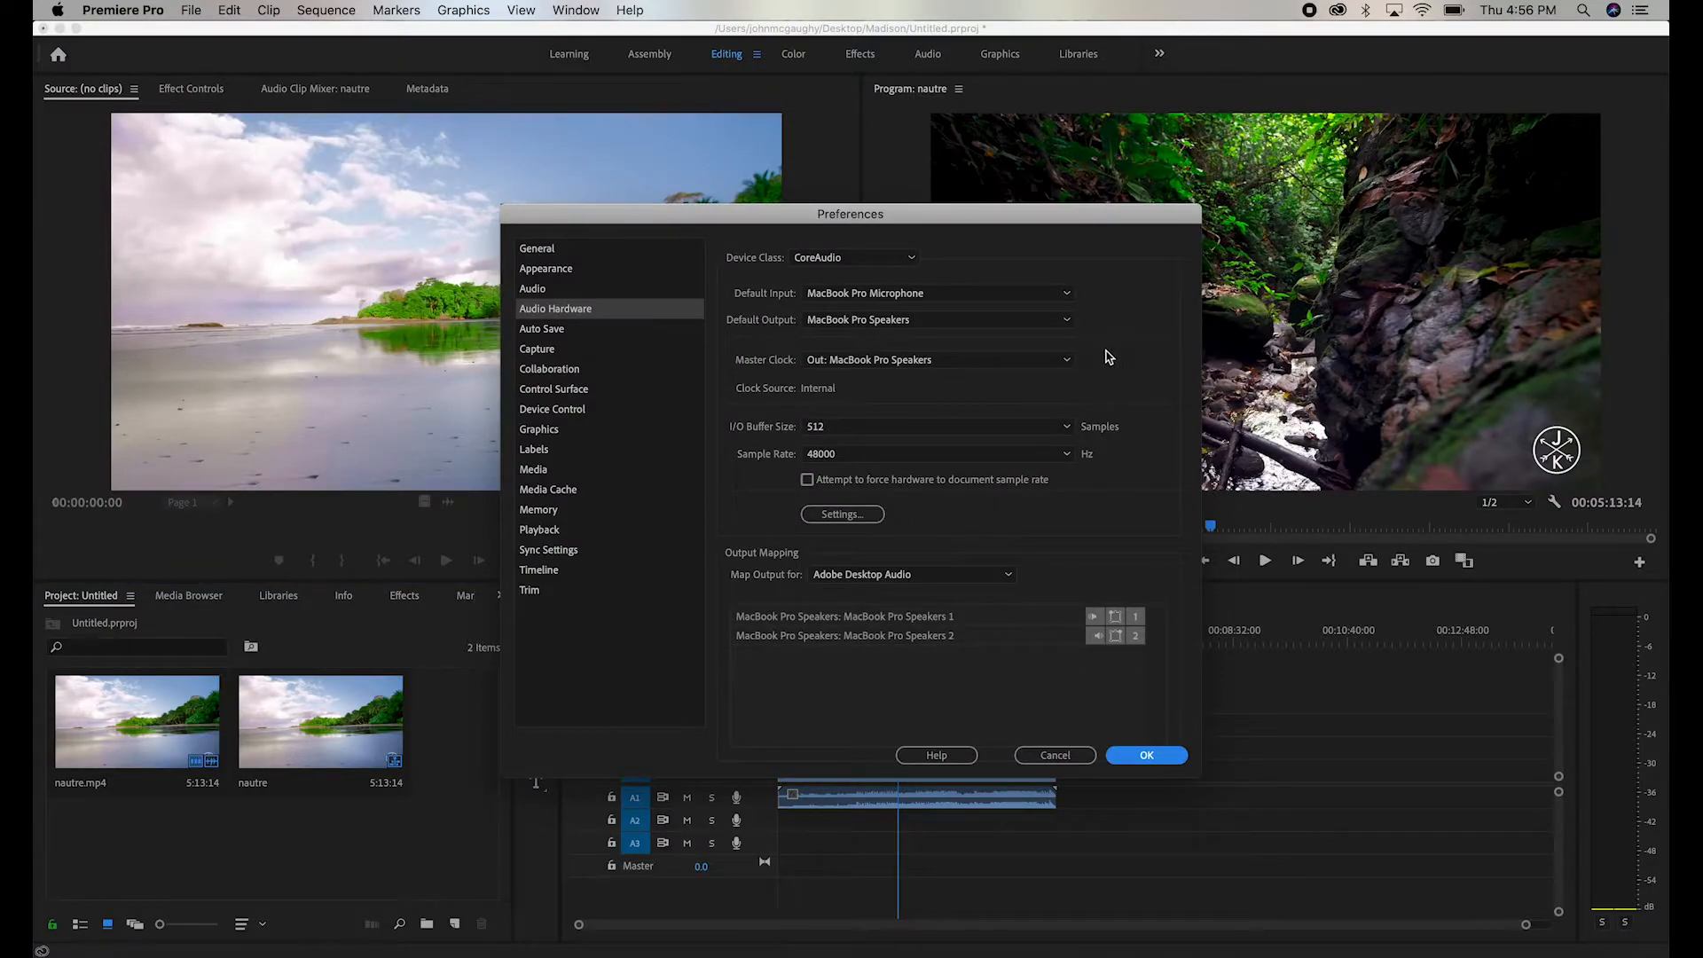
pyautogui.click(1065, 321)
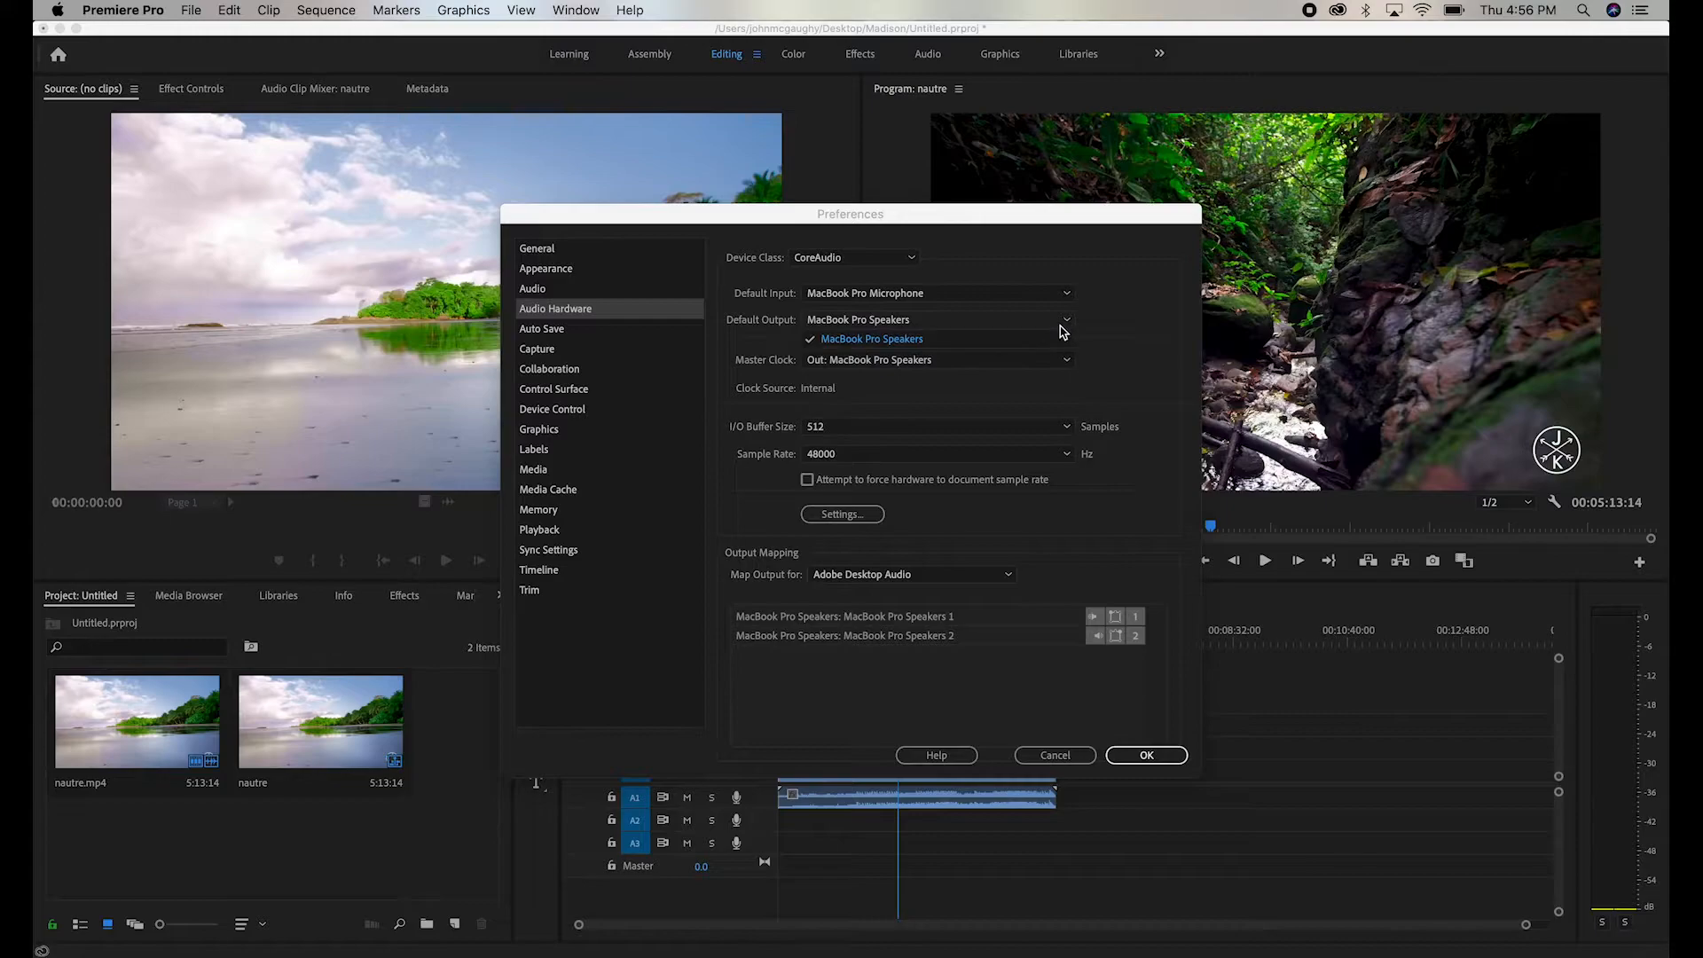
pyautogui.click(1065, 293)
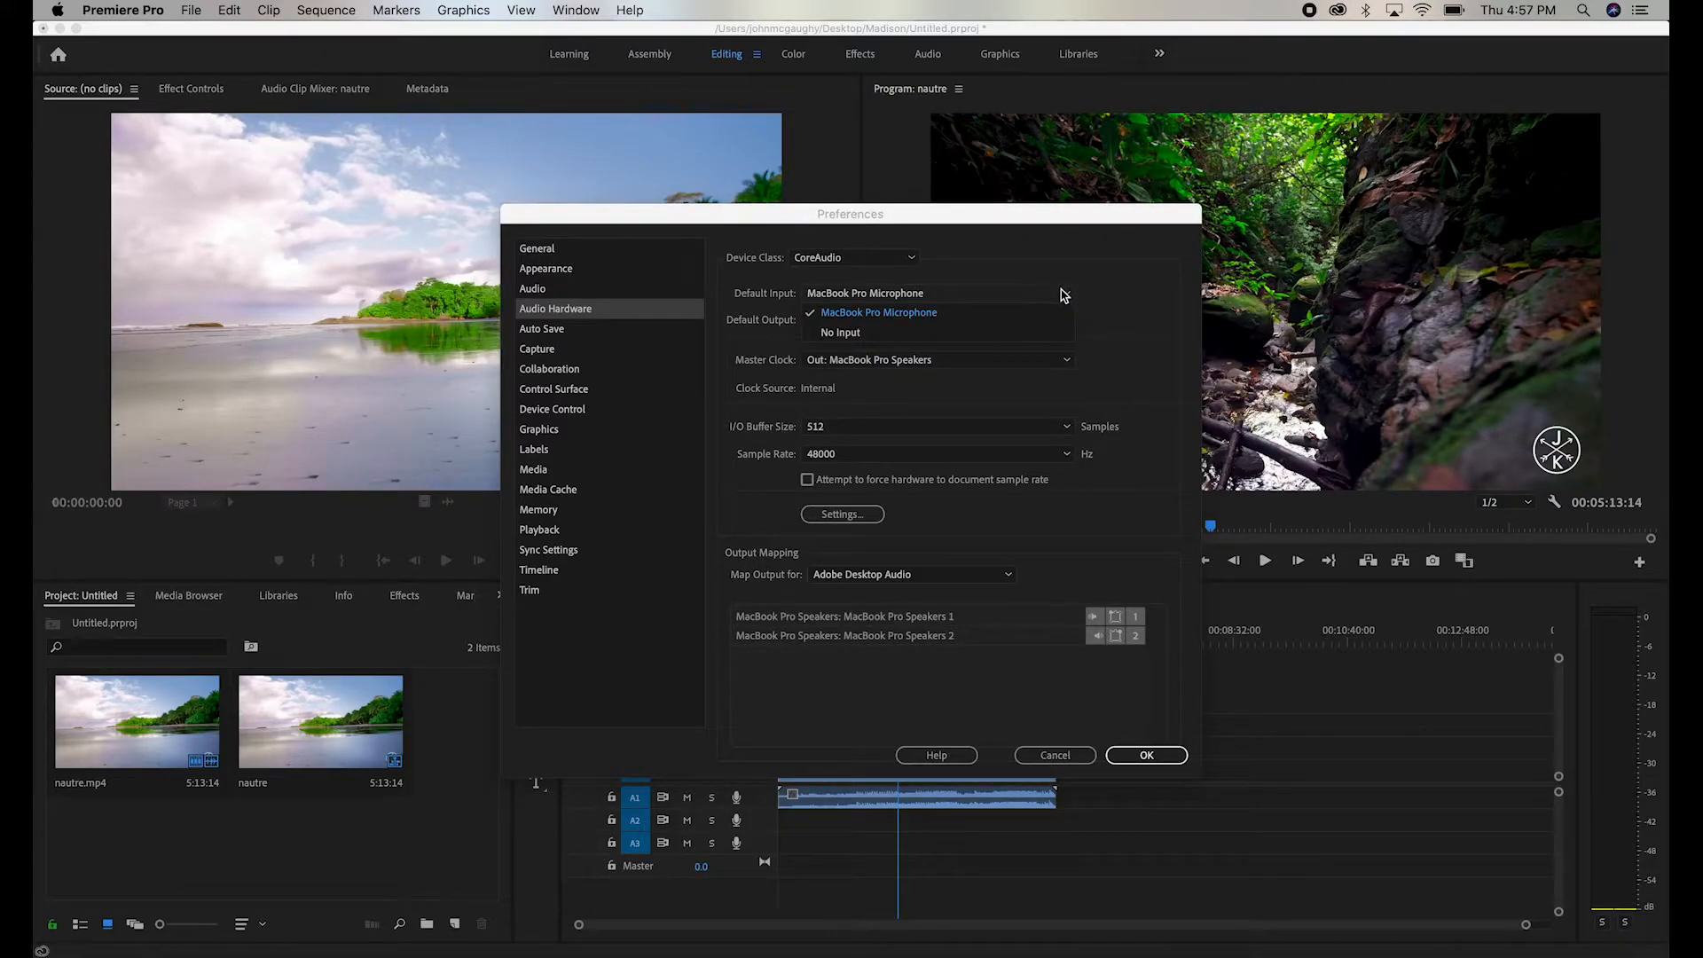
pyautogui.click(1064, 295)
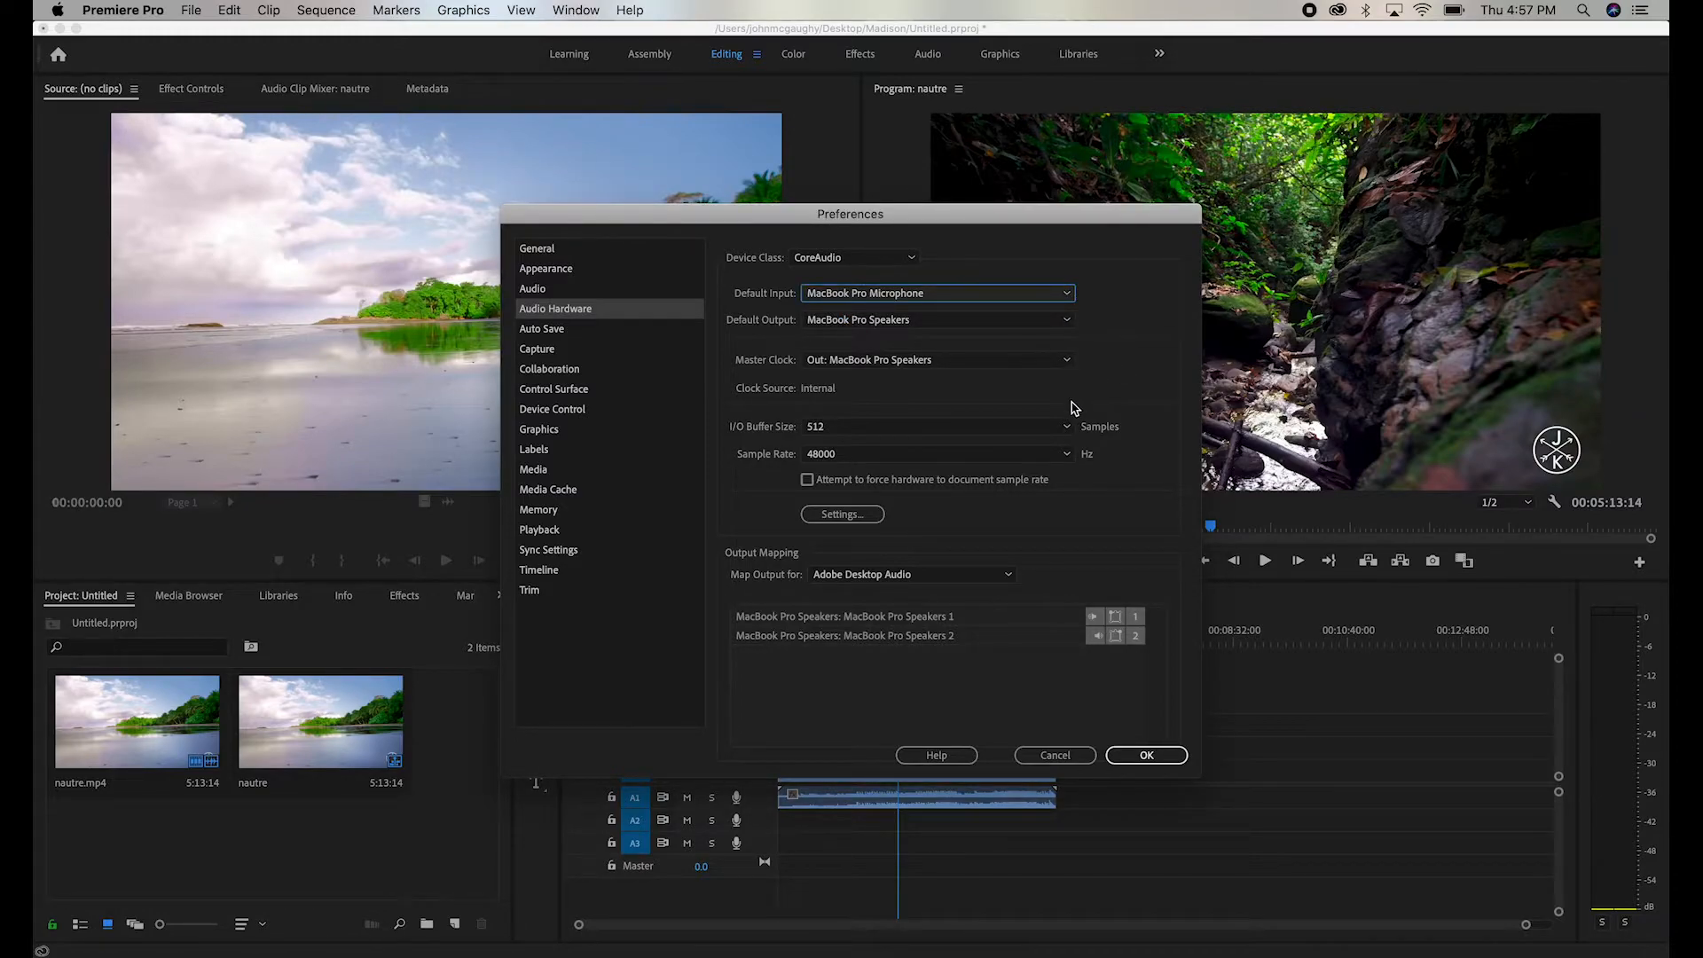
# - Look through the General and Appearance preferences, trying the interface Brightness slider at its darkest end
pyautogui.click(541, 253)
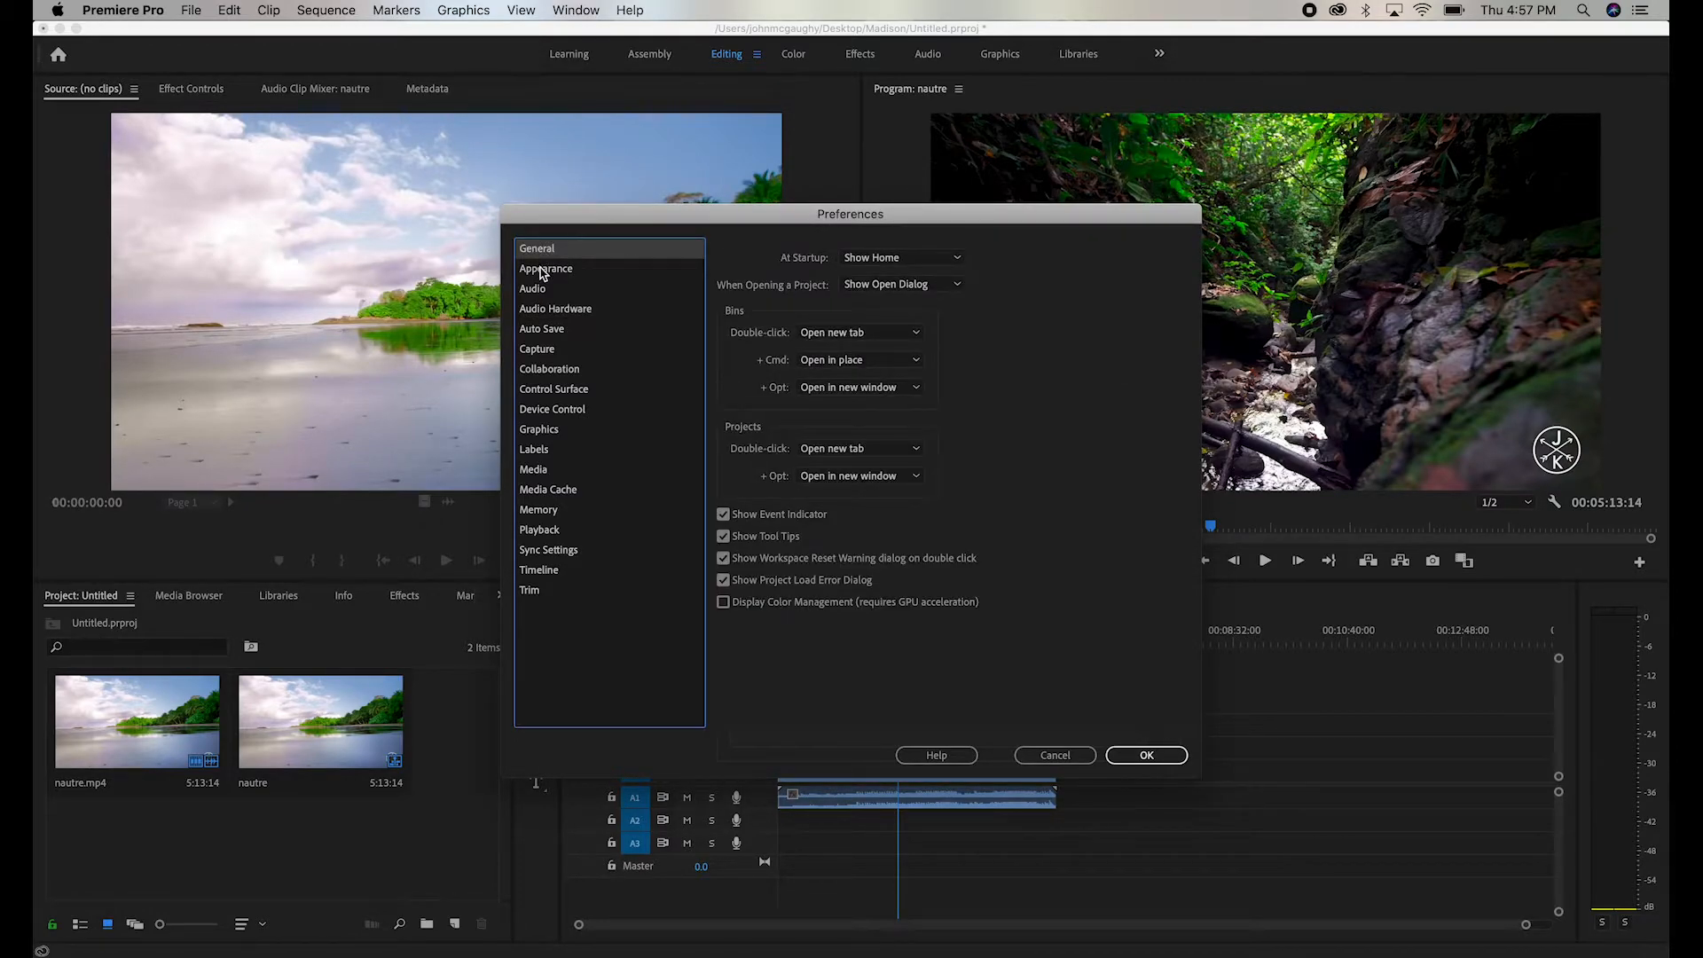
pyautogui.click(543, 271)
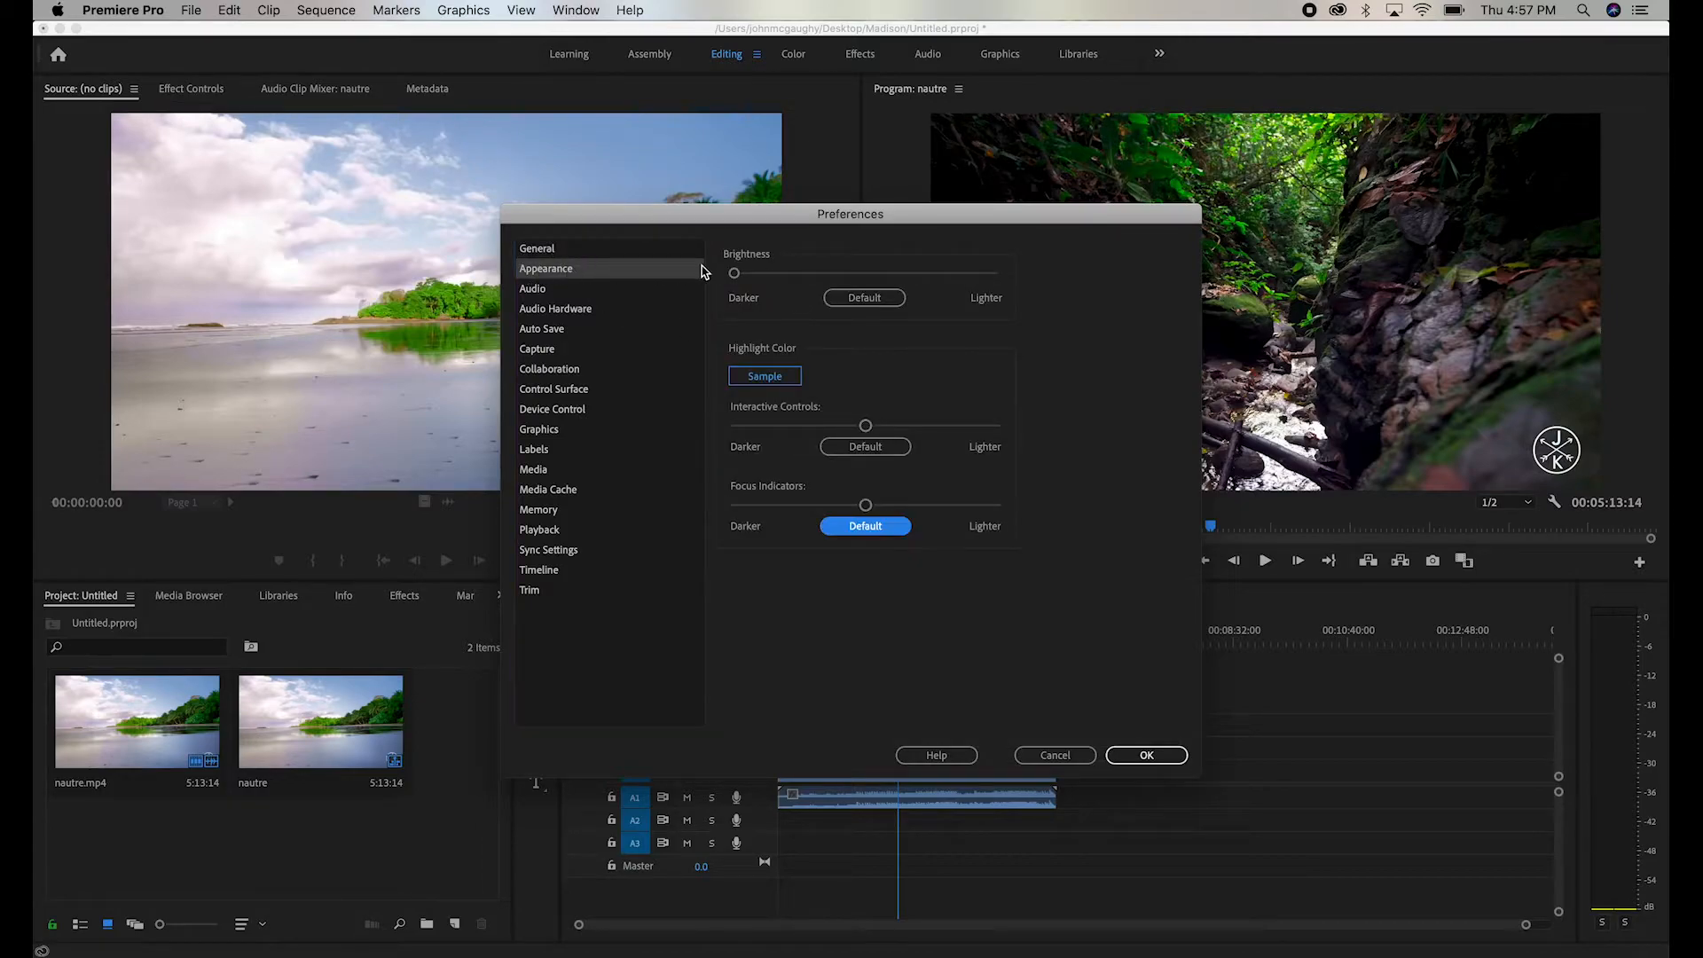
pyautogui.moveTo(736, 276)
pyautogui.mouseDown()
pyautogui.moveTo(1013, 268)
pyautogui.moveTo(726, 270)
pyautogui.mouseUp()
# - Review the Auto Save, Control Surface, Device Control, Graphics and Labels preferences, and accept and close the preferences
pyautogui.click(543, 329)
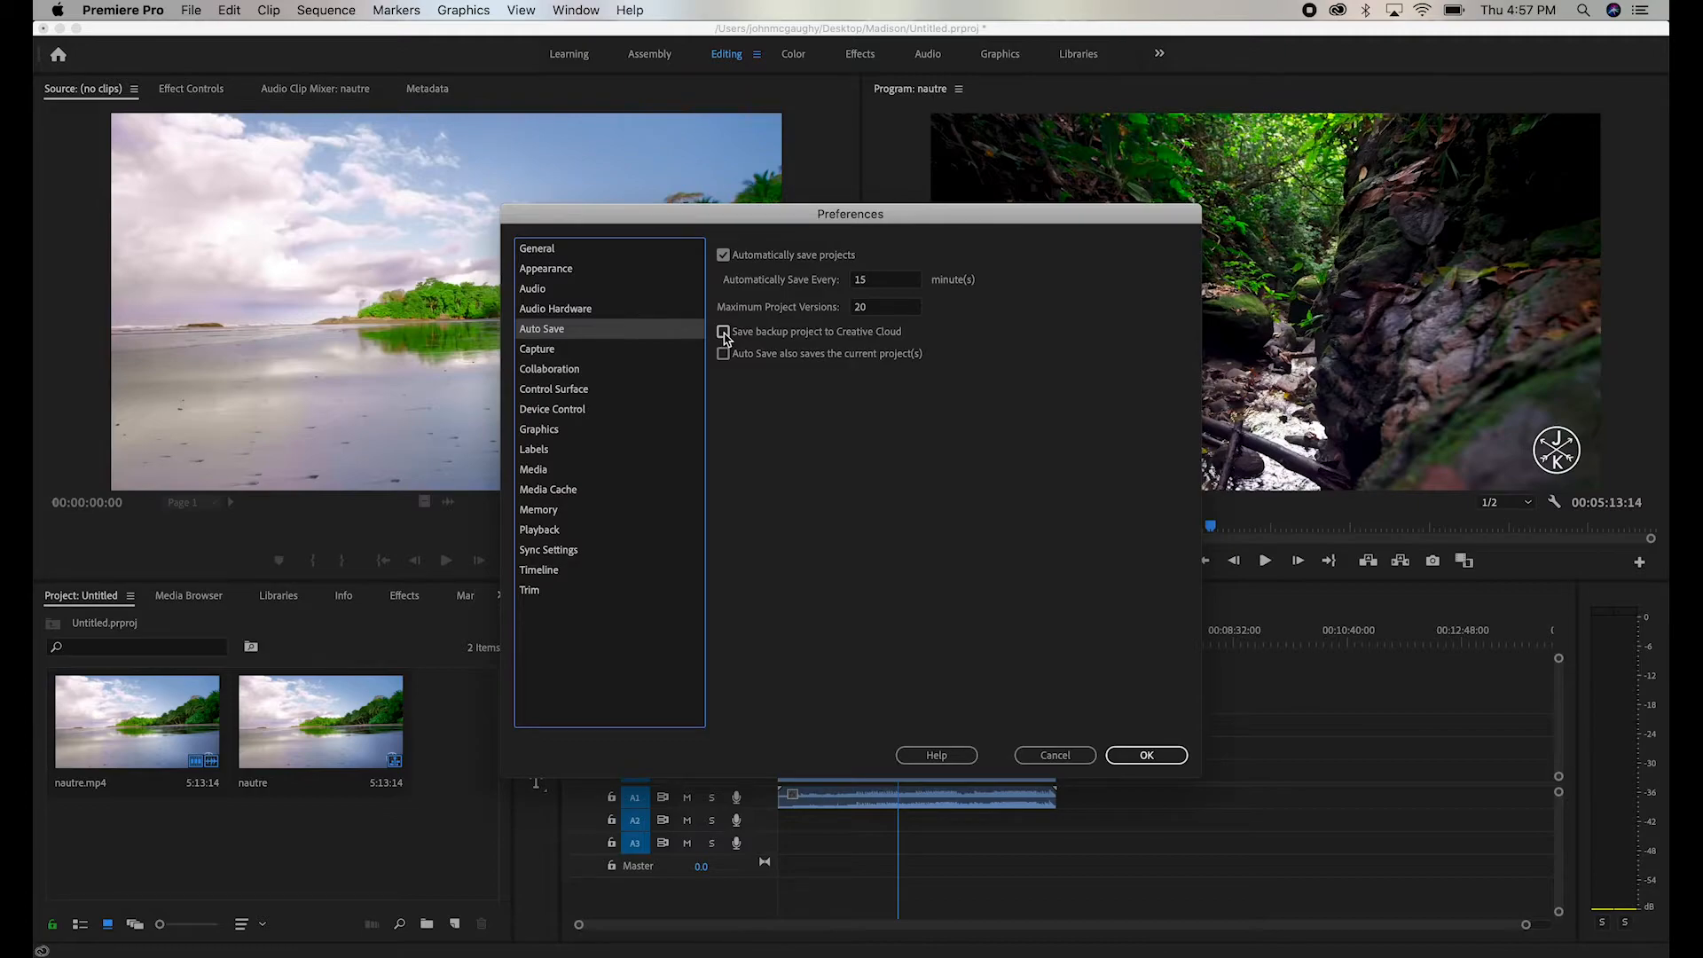
pyautogui.click(577, 389)
pyautogui.click(589, 409)
pyautogui.click(583, 432)
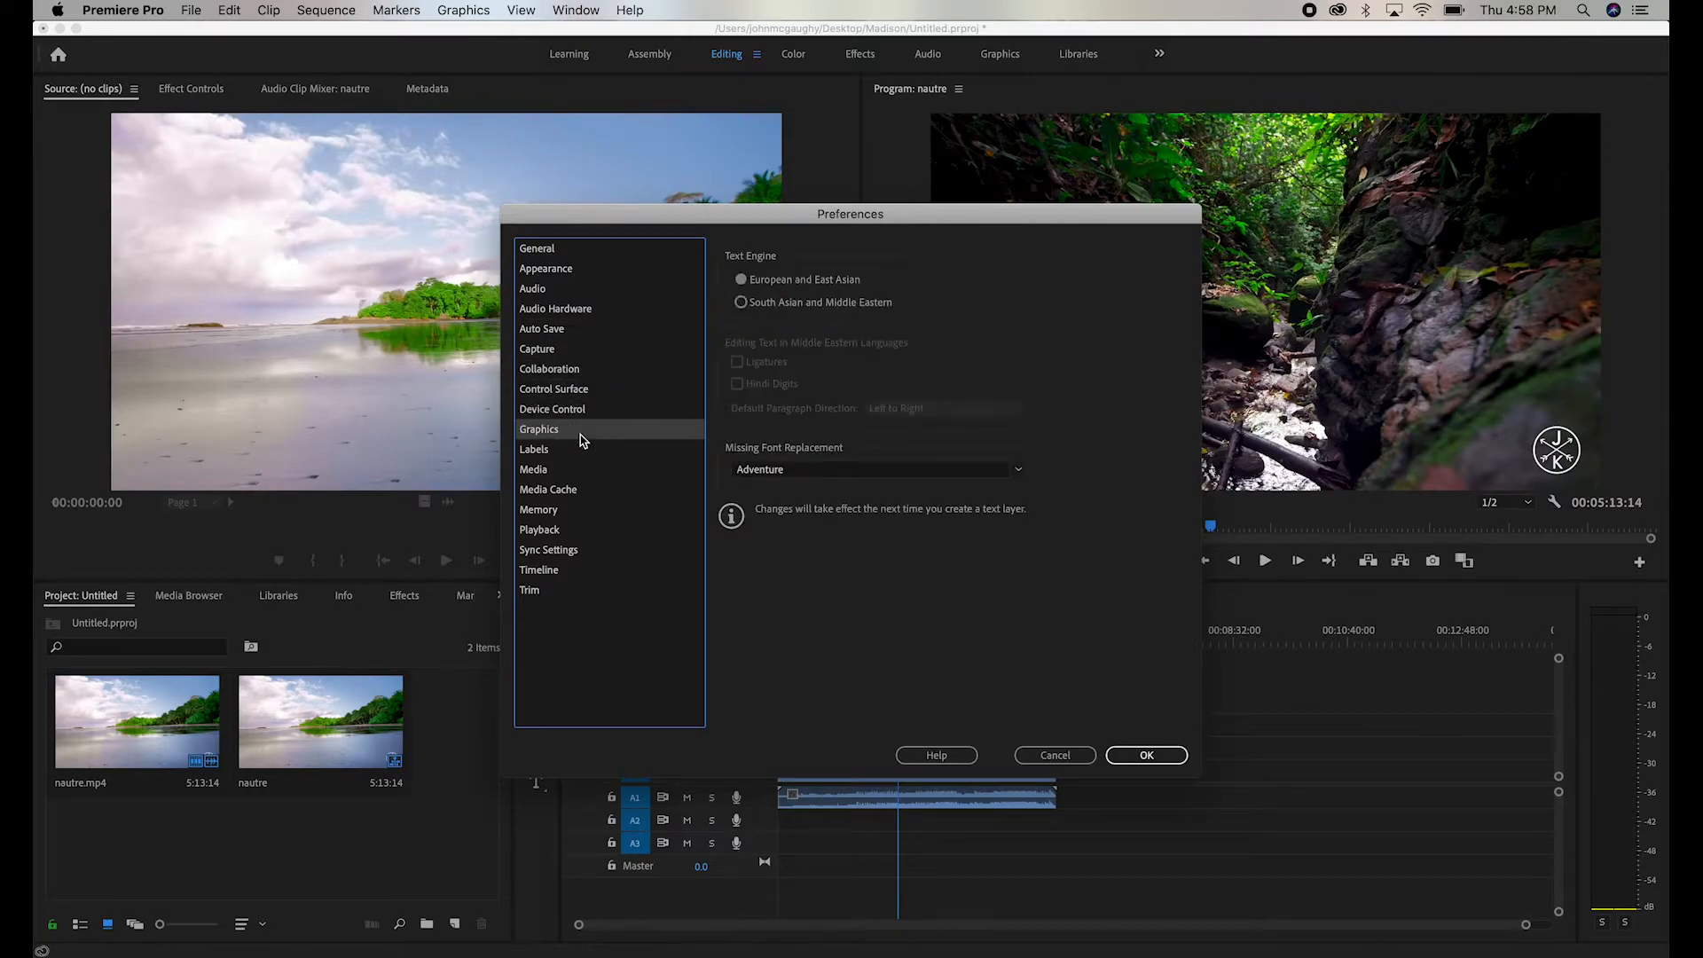
pyautogui.click(567, 450)
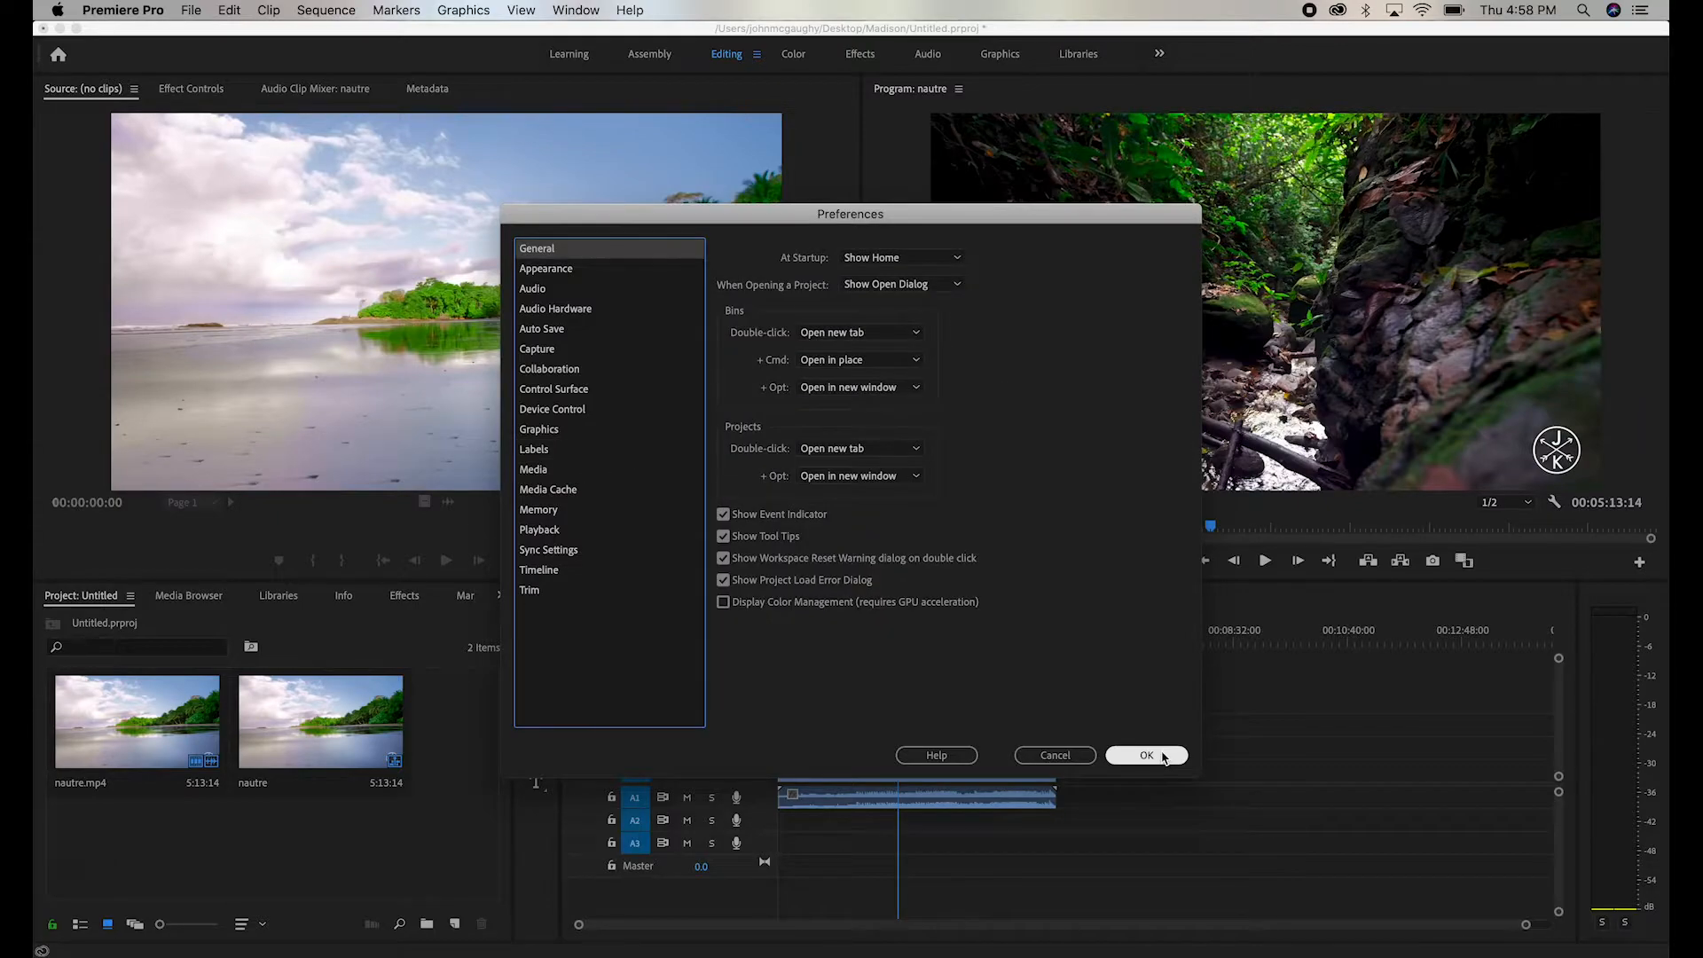
pyautogui.click(1165, 757)
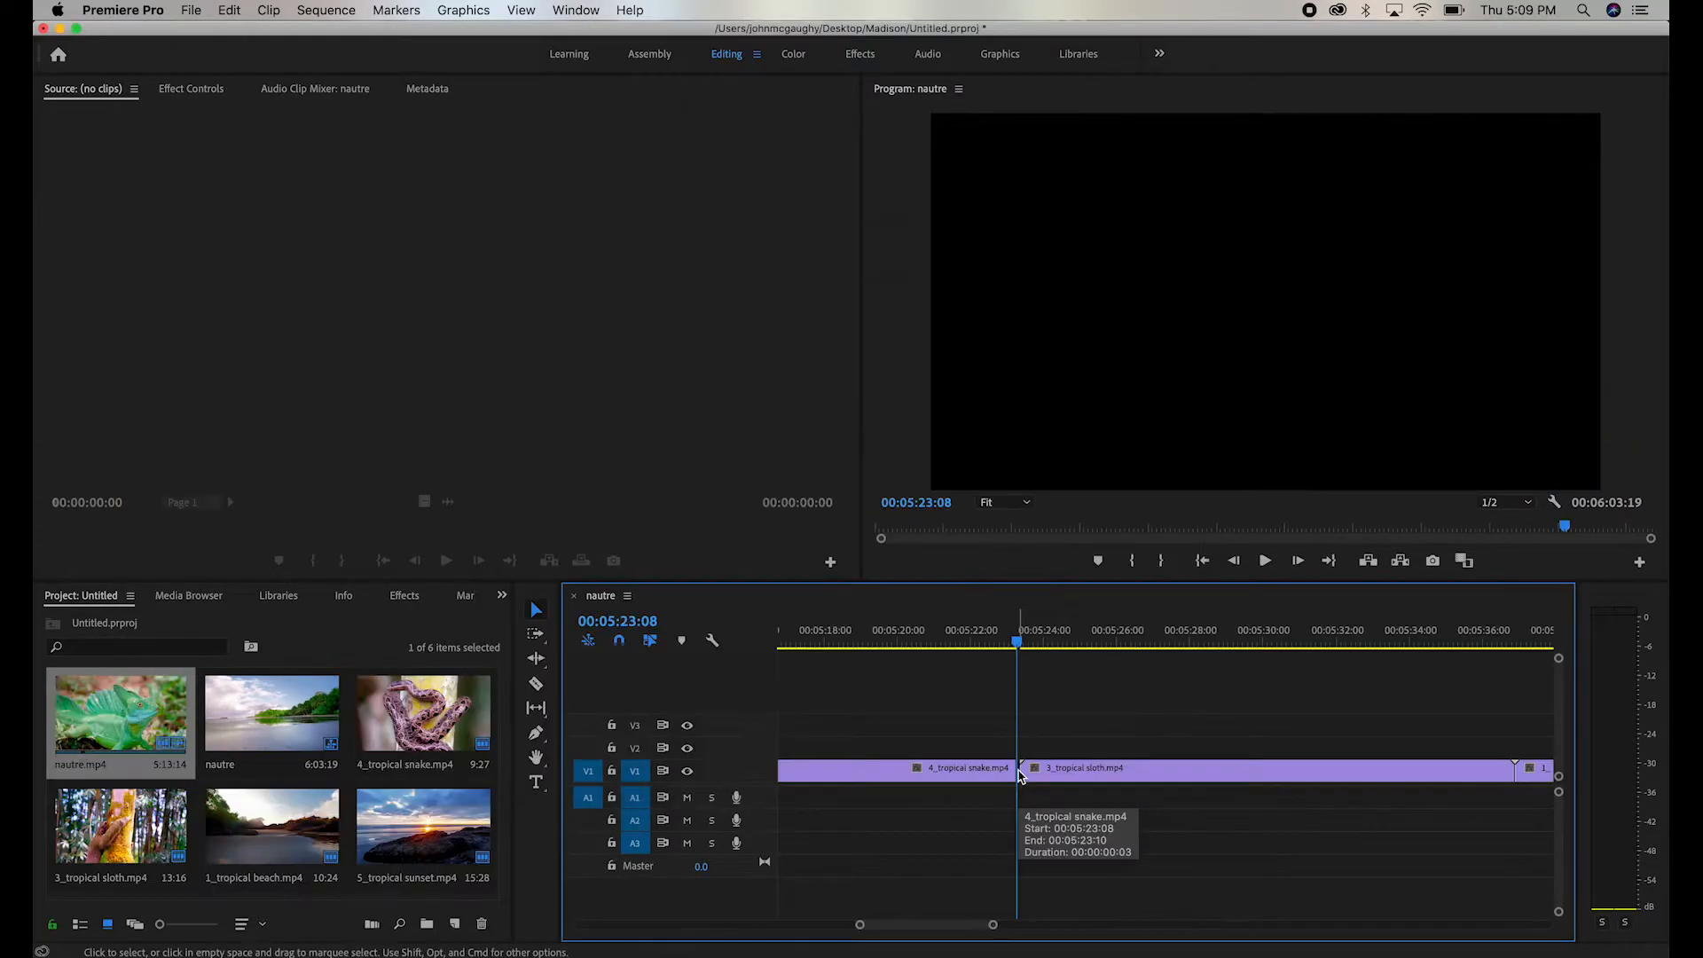
# - Play the sequence across the cut between 4_tropical snake.mp4 and 3_tropical sloth.mp4 to check for a black gap
pyautogui.press('-')
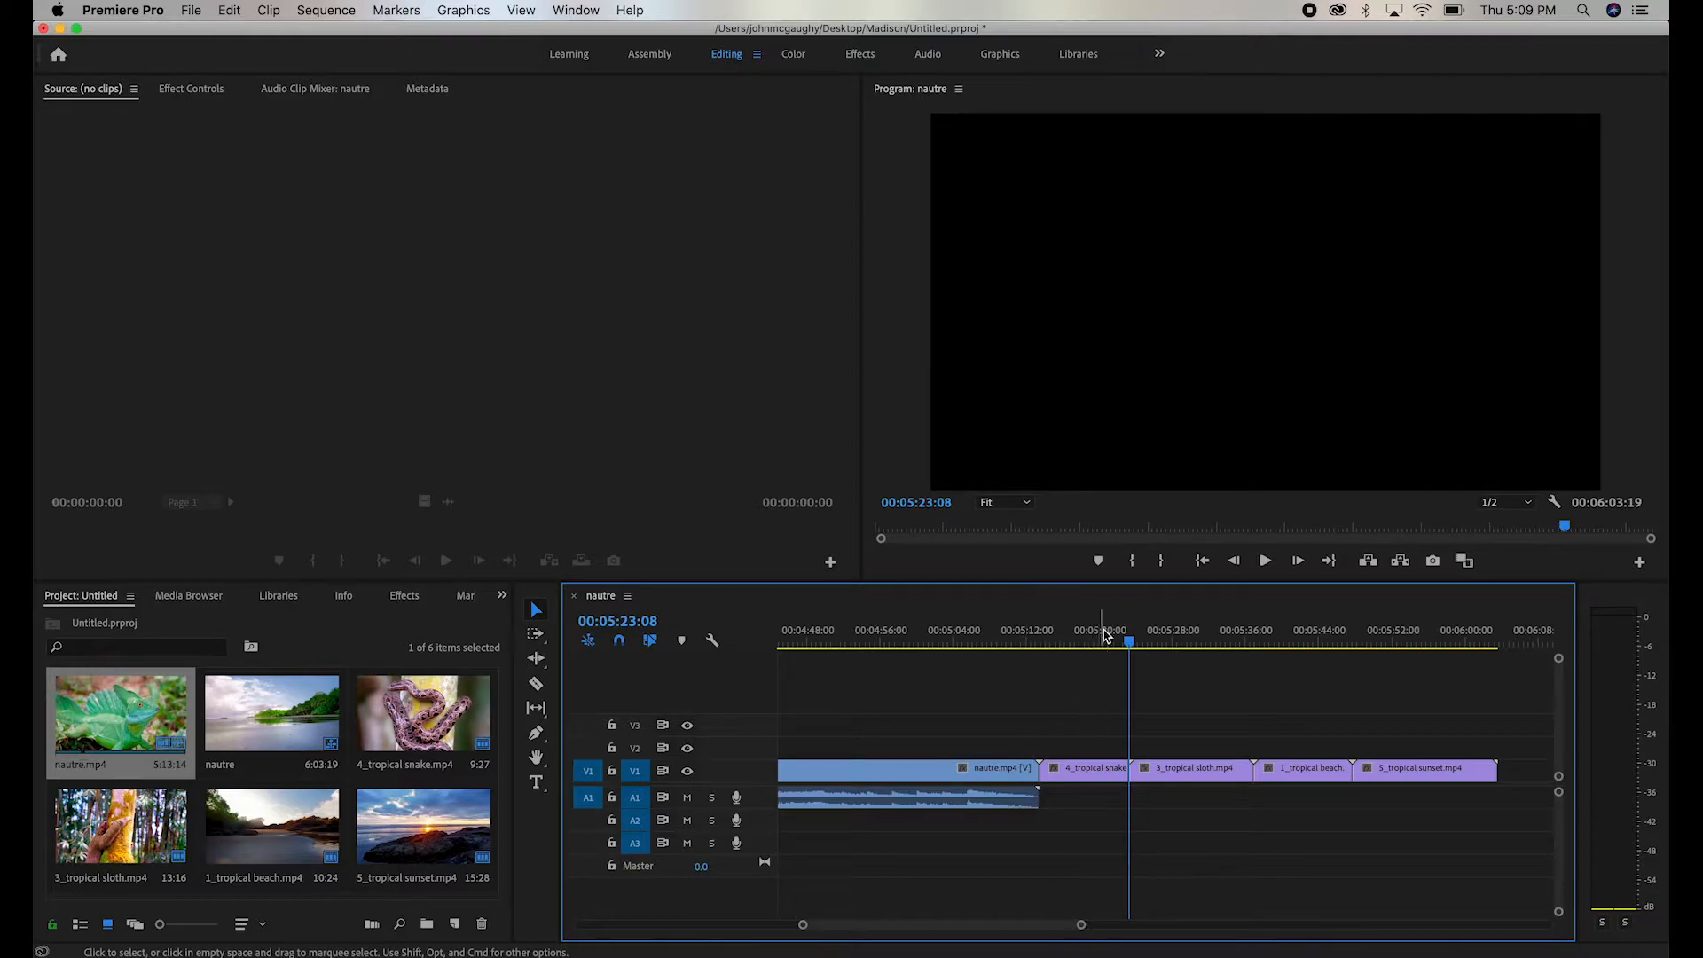
pyautogui.moveTo(1113, 631); pyautogui.dragTo(1132, 712)
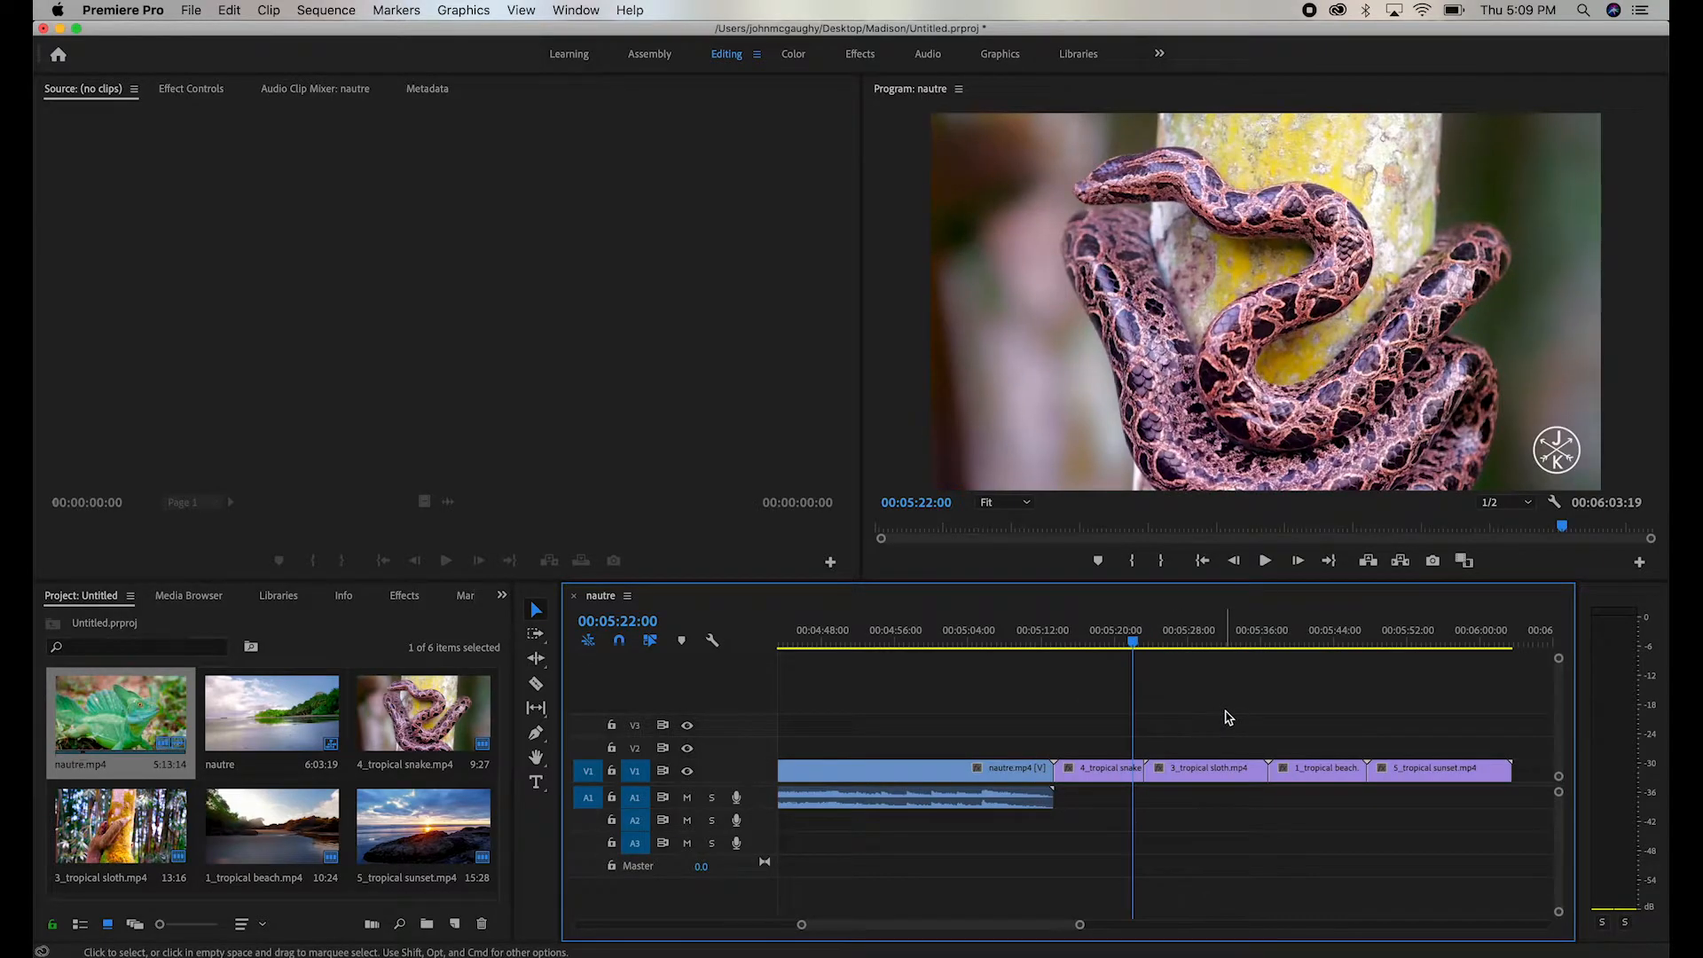
pyautogui.press('space')
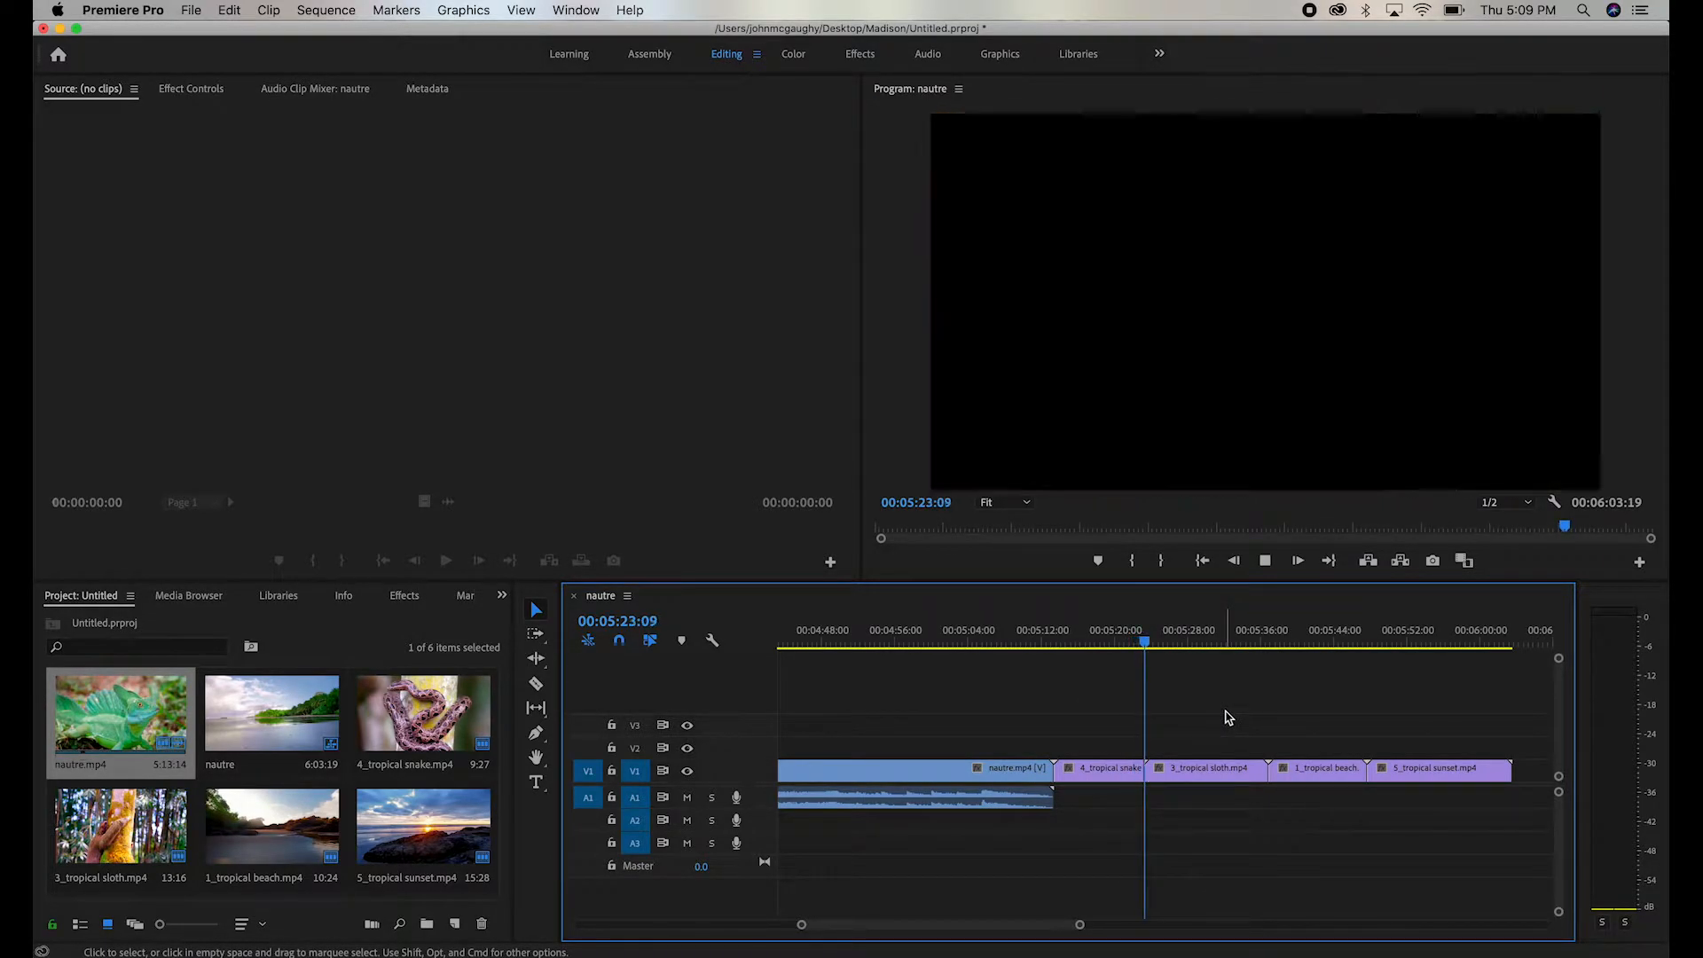
pyautogui.click(1125, 639)
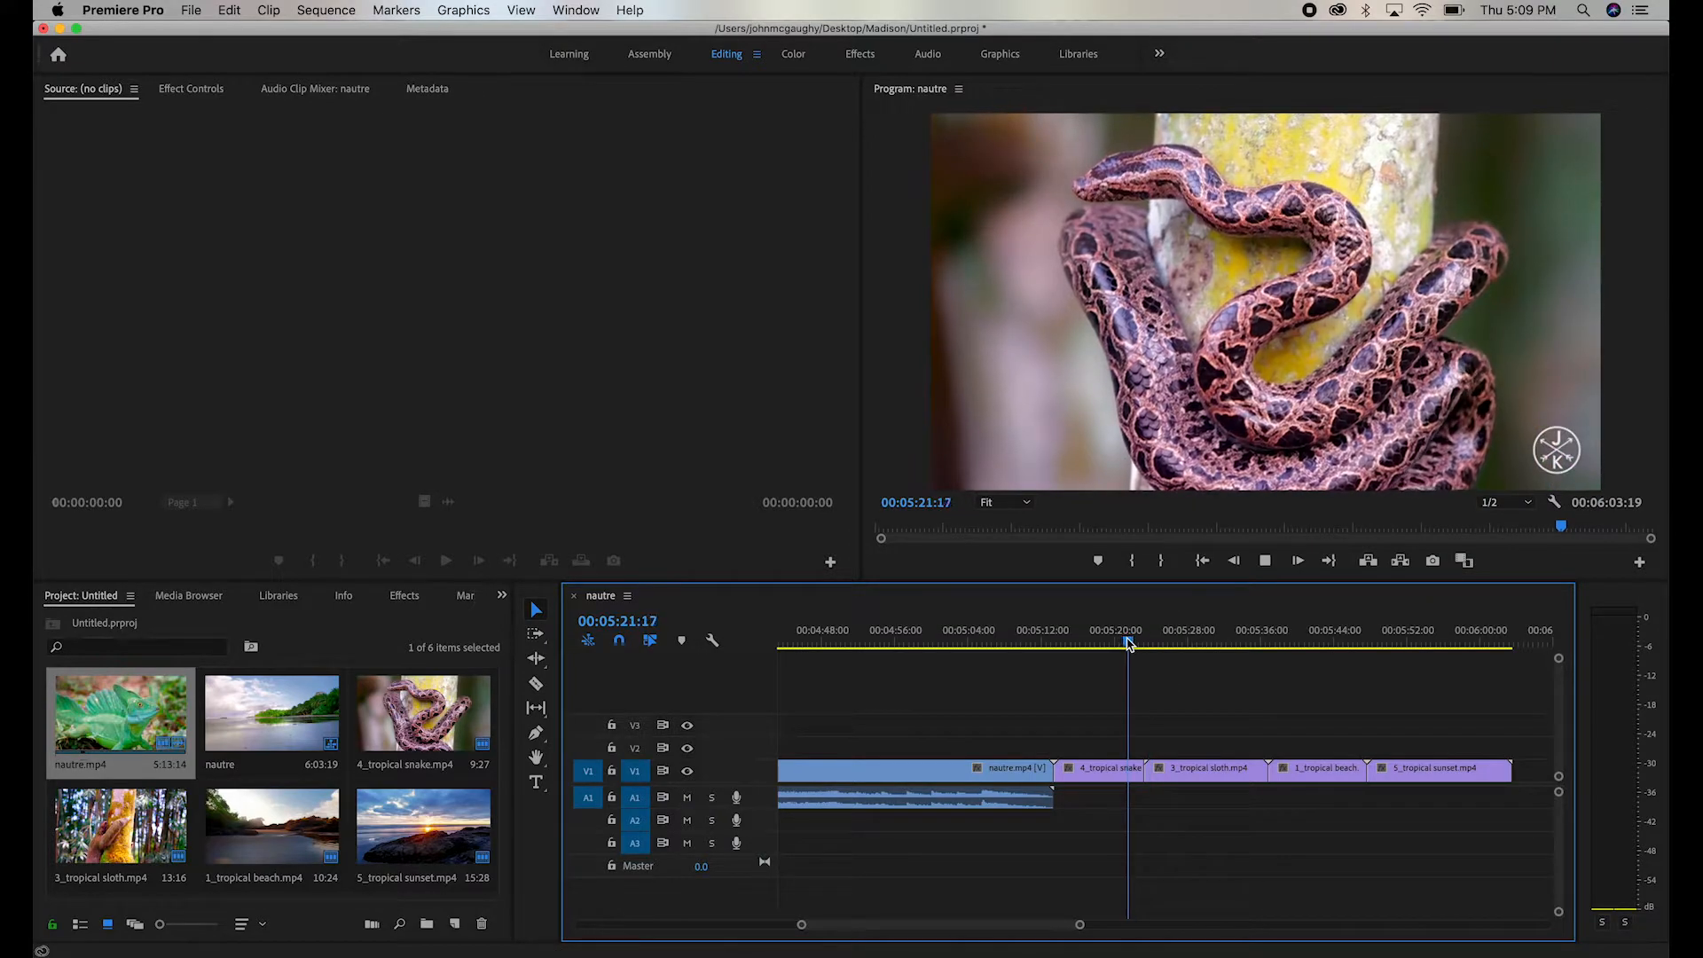
pyautogui.press('space')
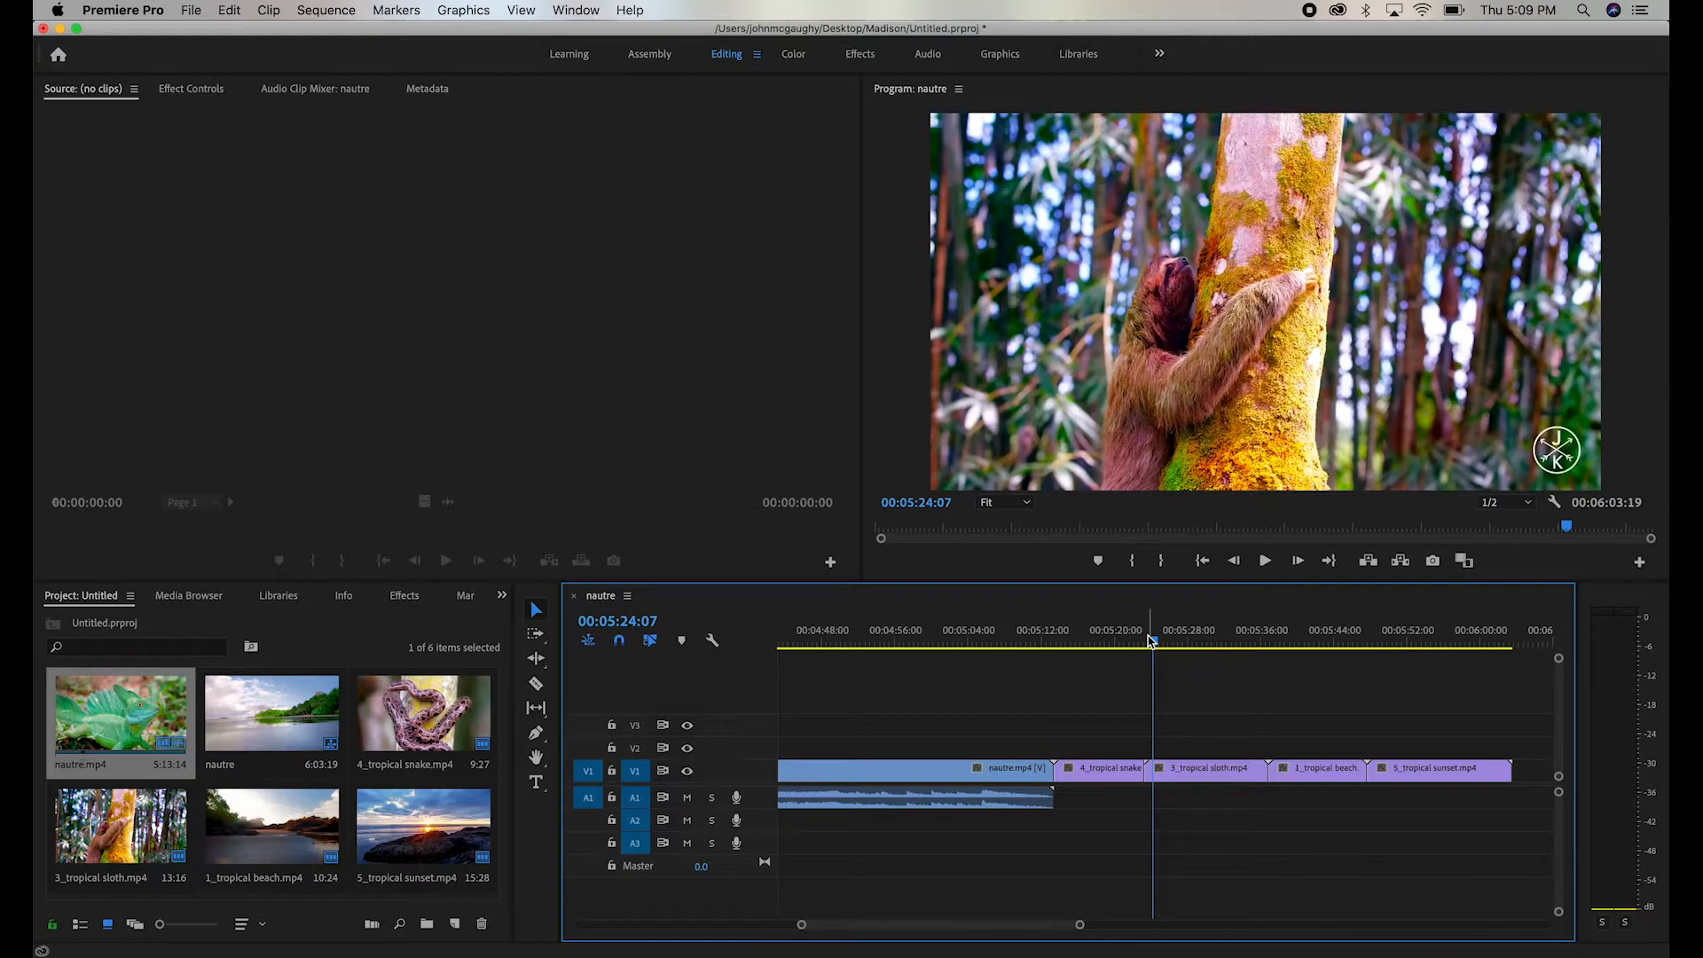
# - Examine the spacing between the snake and sloth clips up close and in the wider timeline
pyautogui.press('=')
pyautogui.press('=')
pyautogui.press('=')
pyautogui.press('=')
pyautogui.press('=')
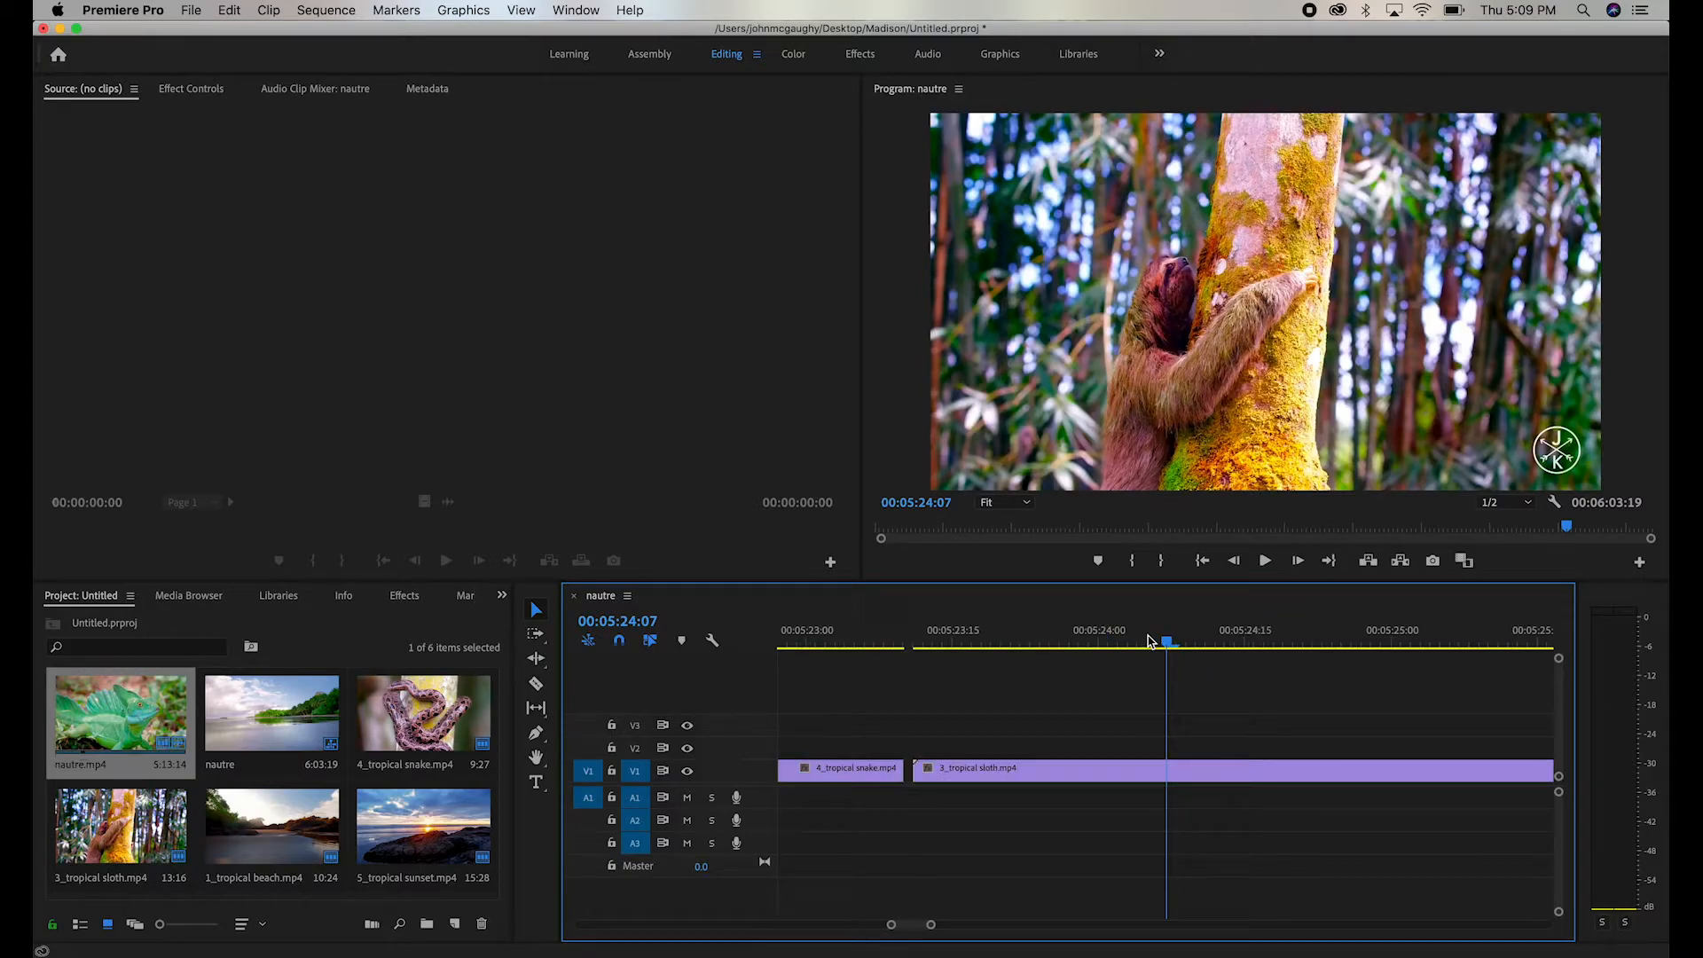
pyautogui.press('-')
pyautogui.press('-')
pyautogui.press('-')
pyautogui.press('-')
pyautogui.press('-')
pyautogui.press('-')
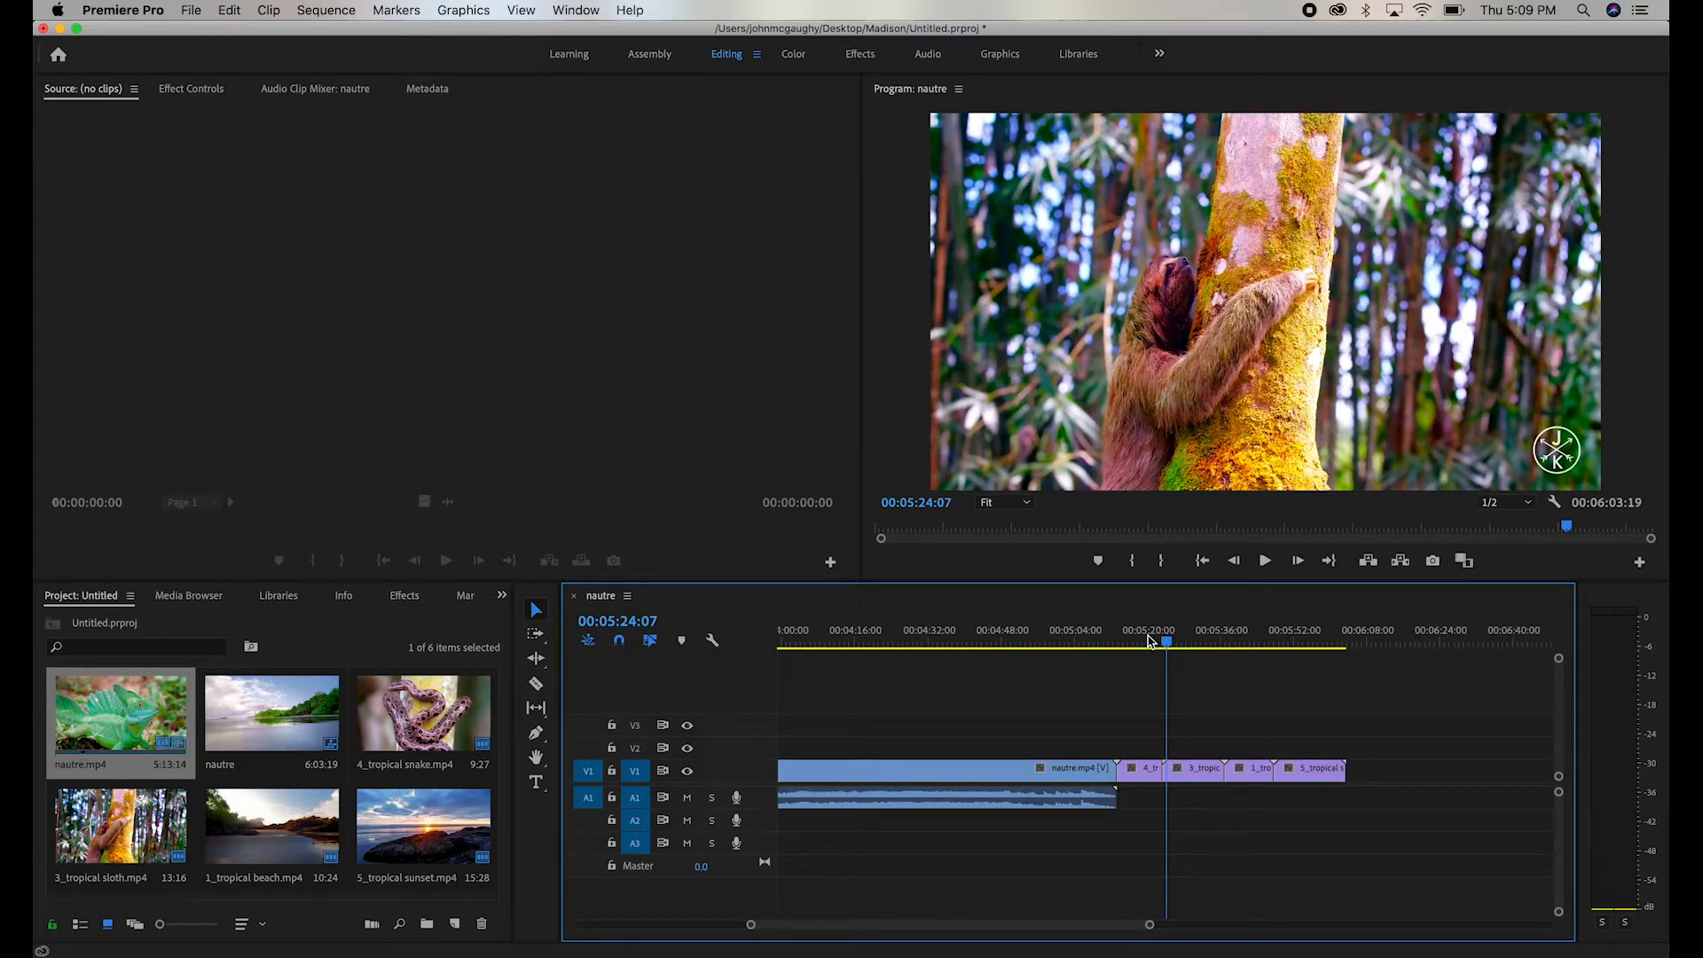
pyautogui.press('-')
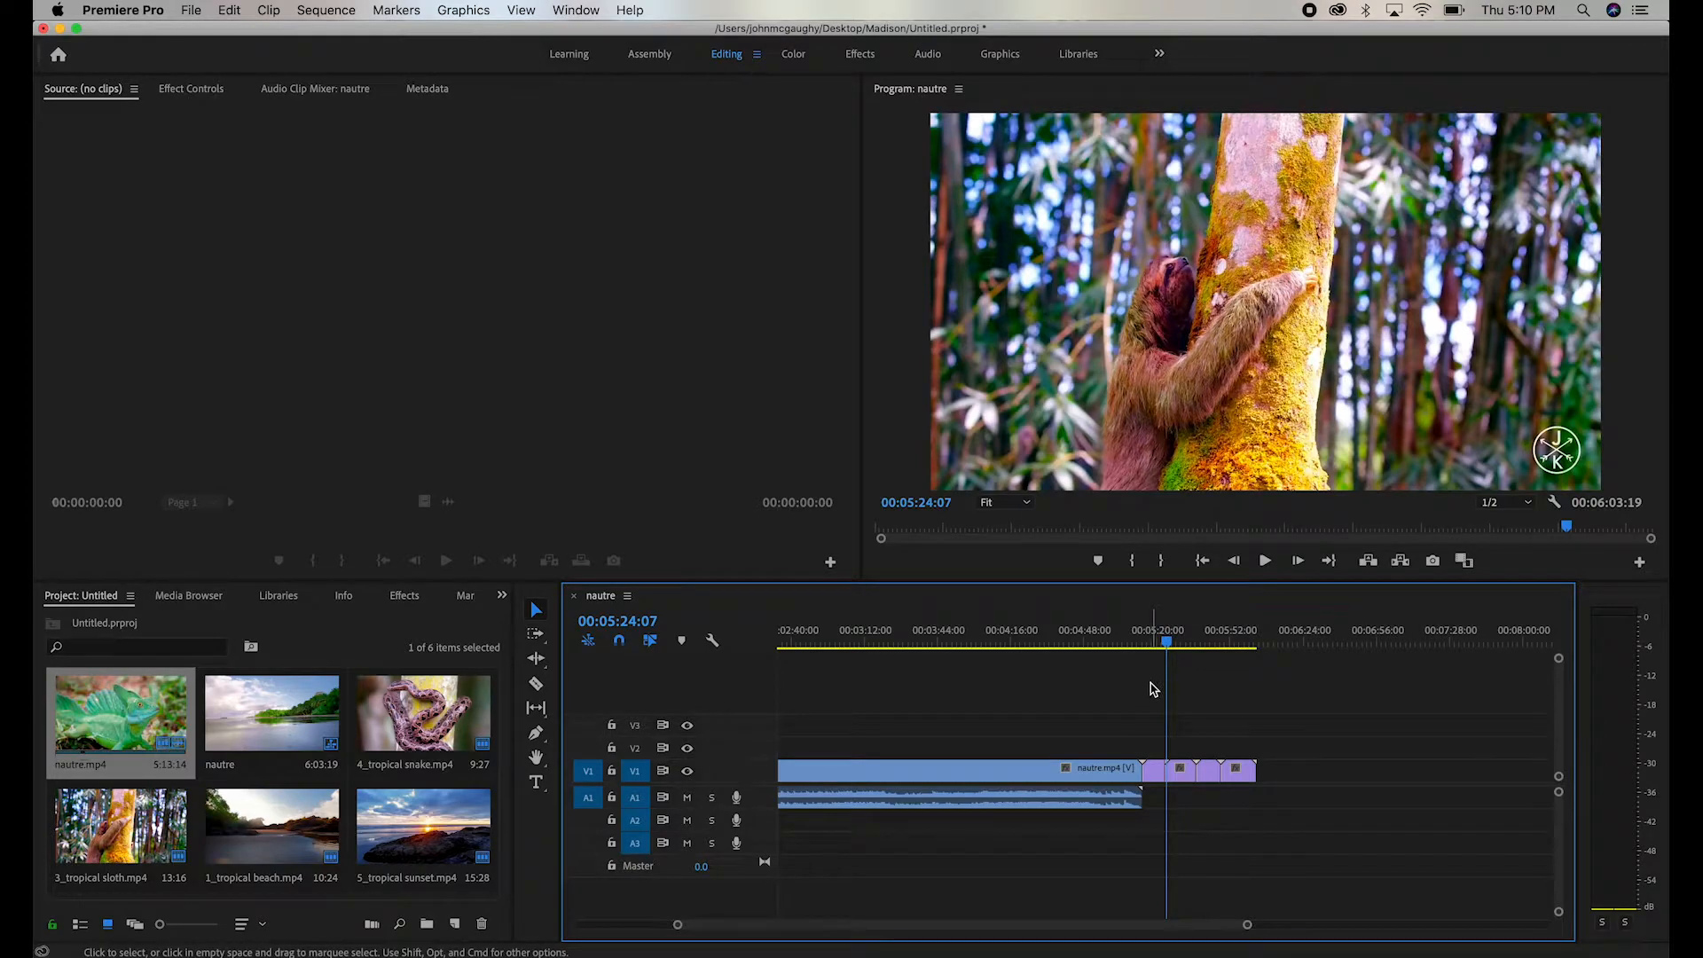
# - Close the gap between the selected 4_tropical snake.mp4 and 3_tropical sloth.mp4 clips on V1 and play back the cut
pyautogui.press('=')
pyautogui.press('=')
pyautogui.press('=')
pyautogui.press('=')
pyautogui.press('=')
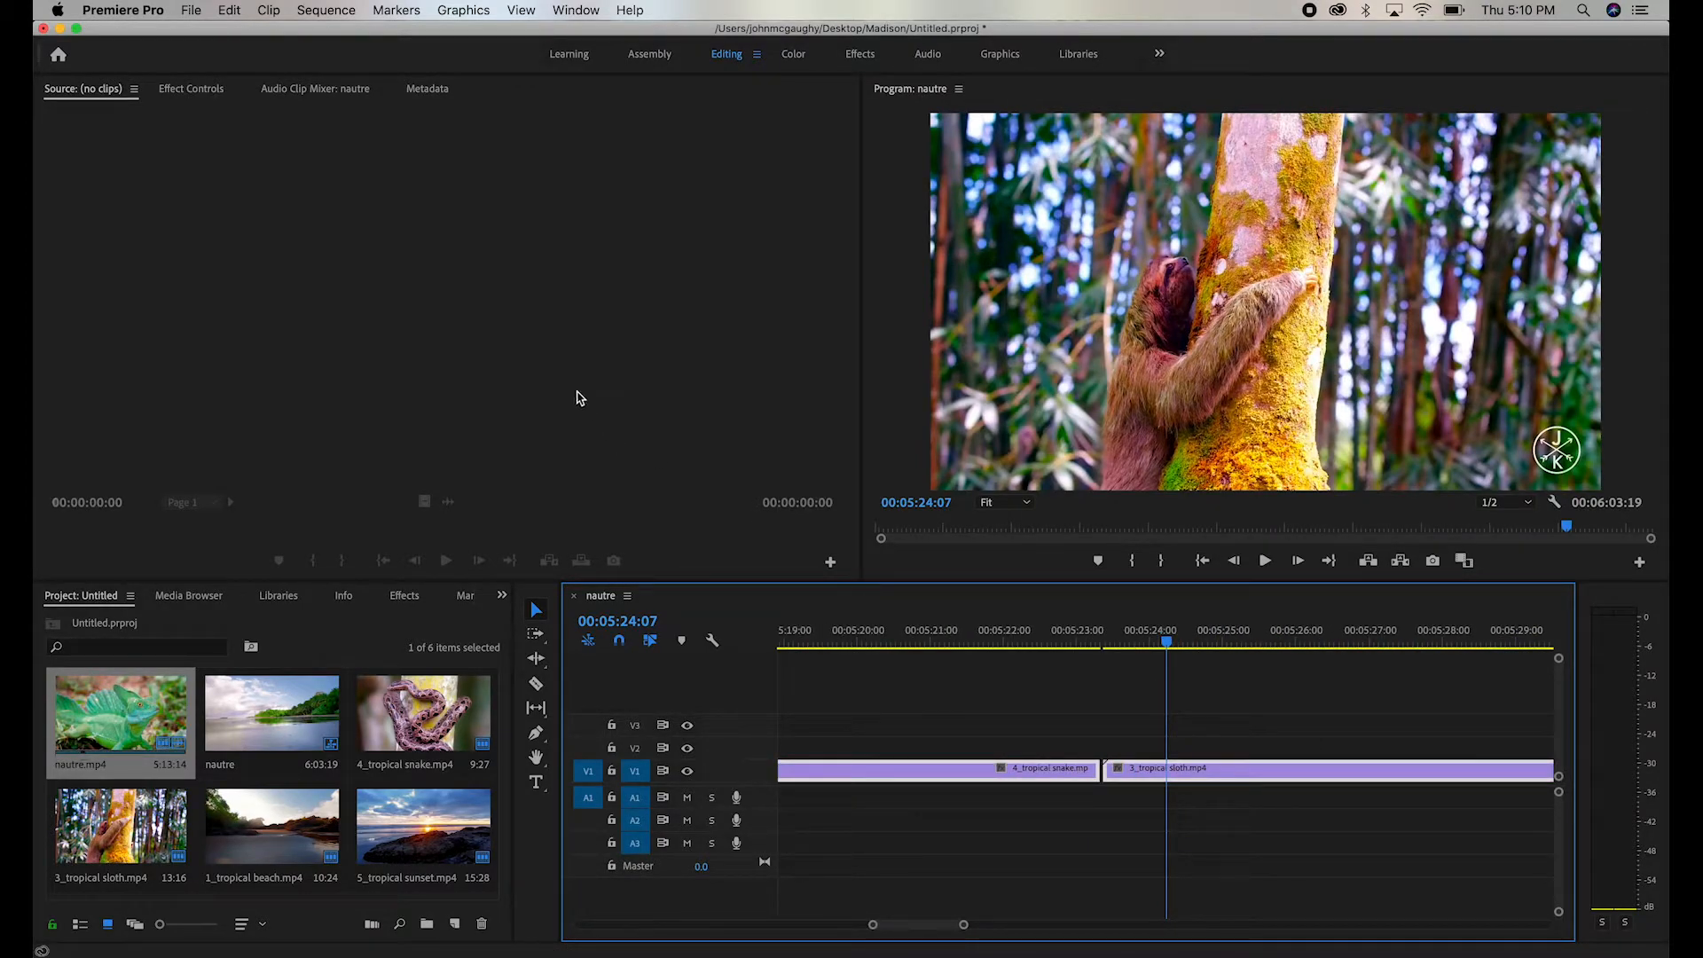
pyautogui.click(327, 9)
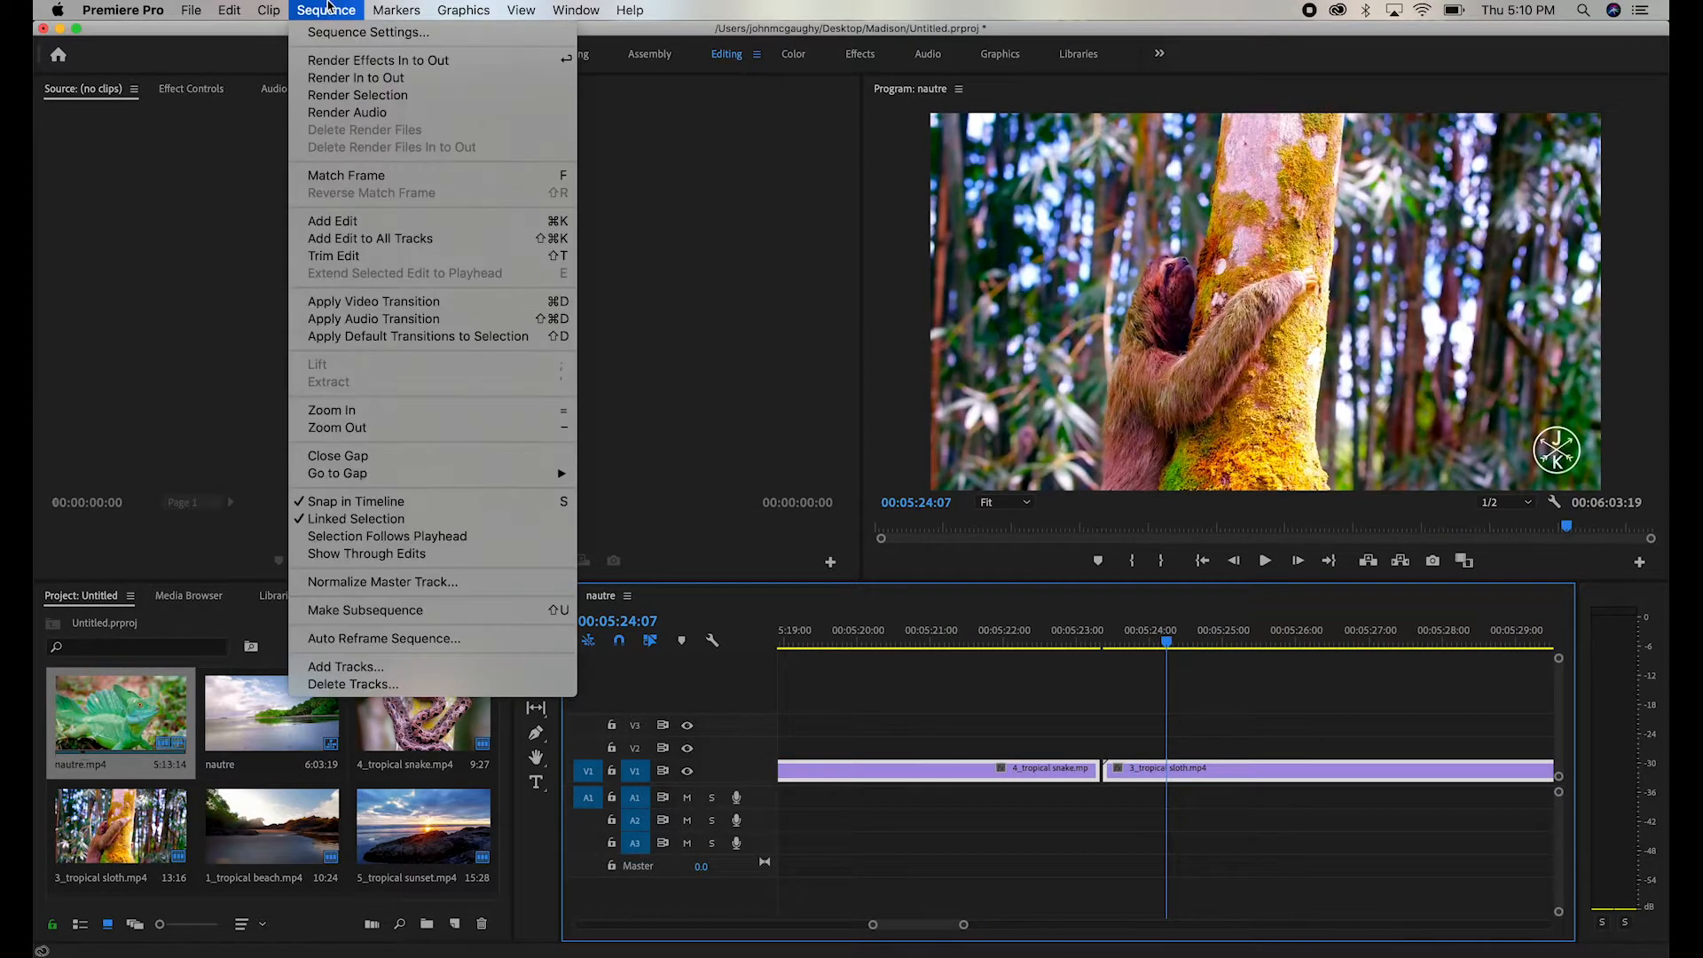
pyautogui.click(370, 458)
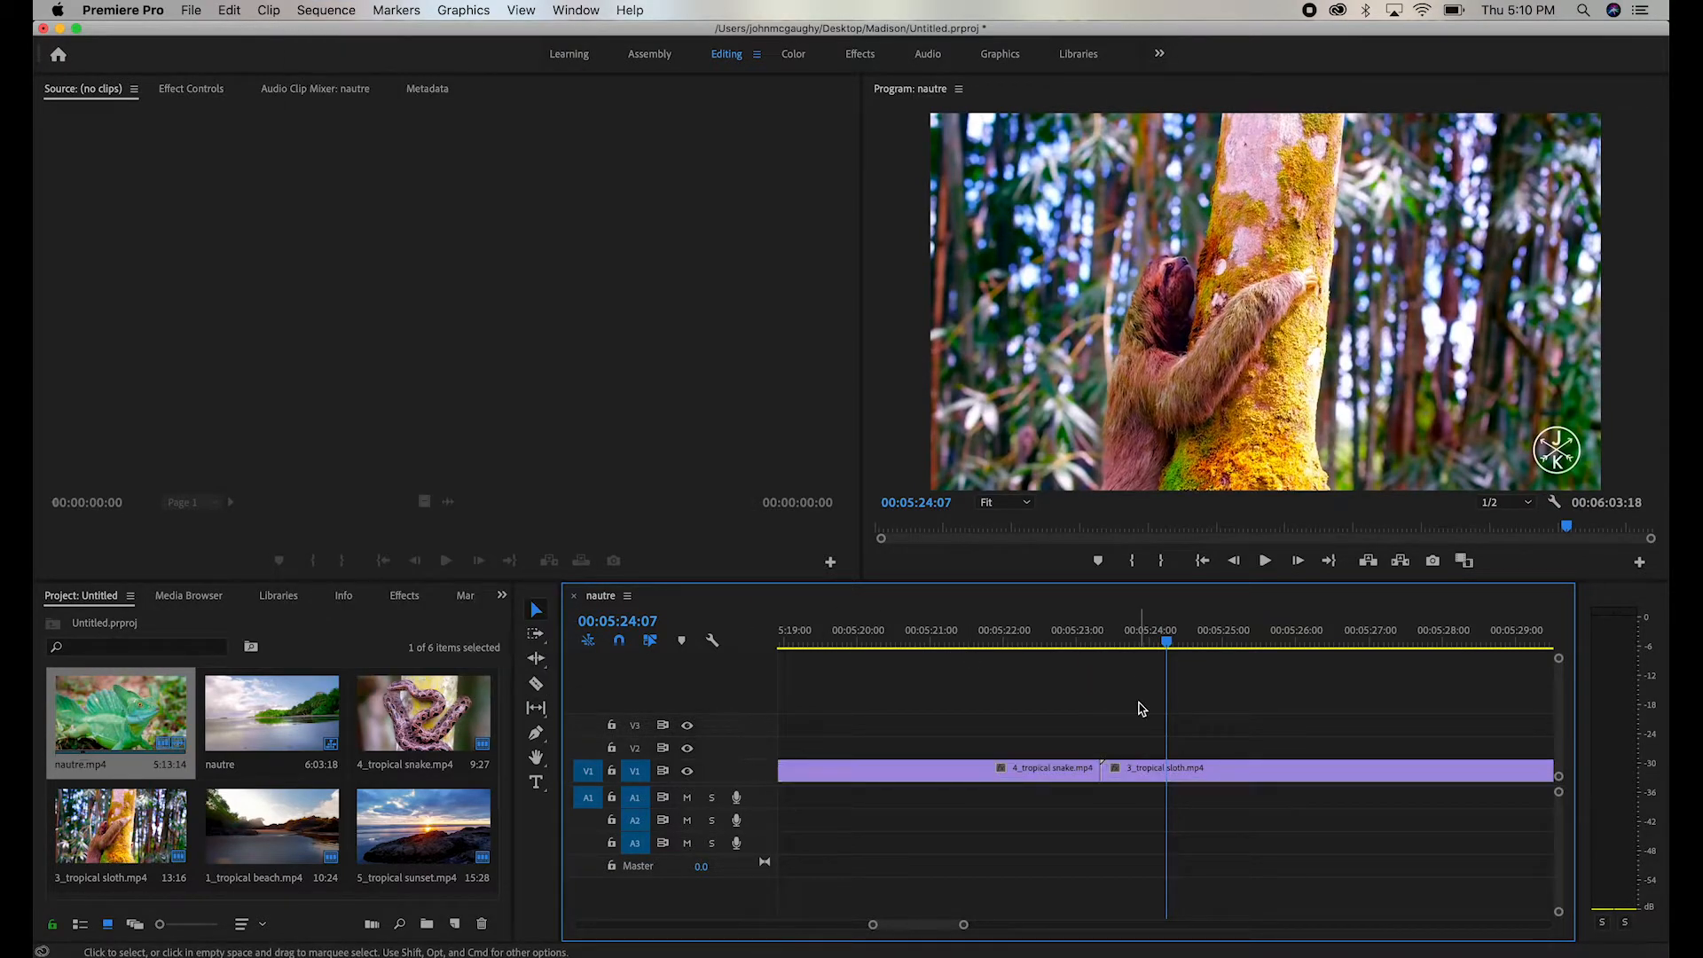
pyautogui.moveTo(1124, 633); pyautogui.dragTo(940, 638)
pyautogui.press('space')
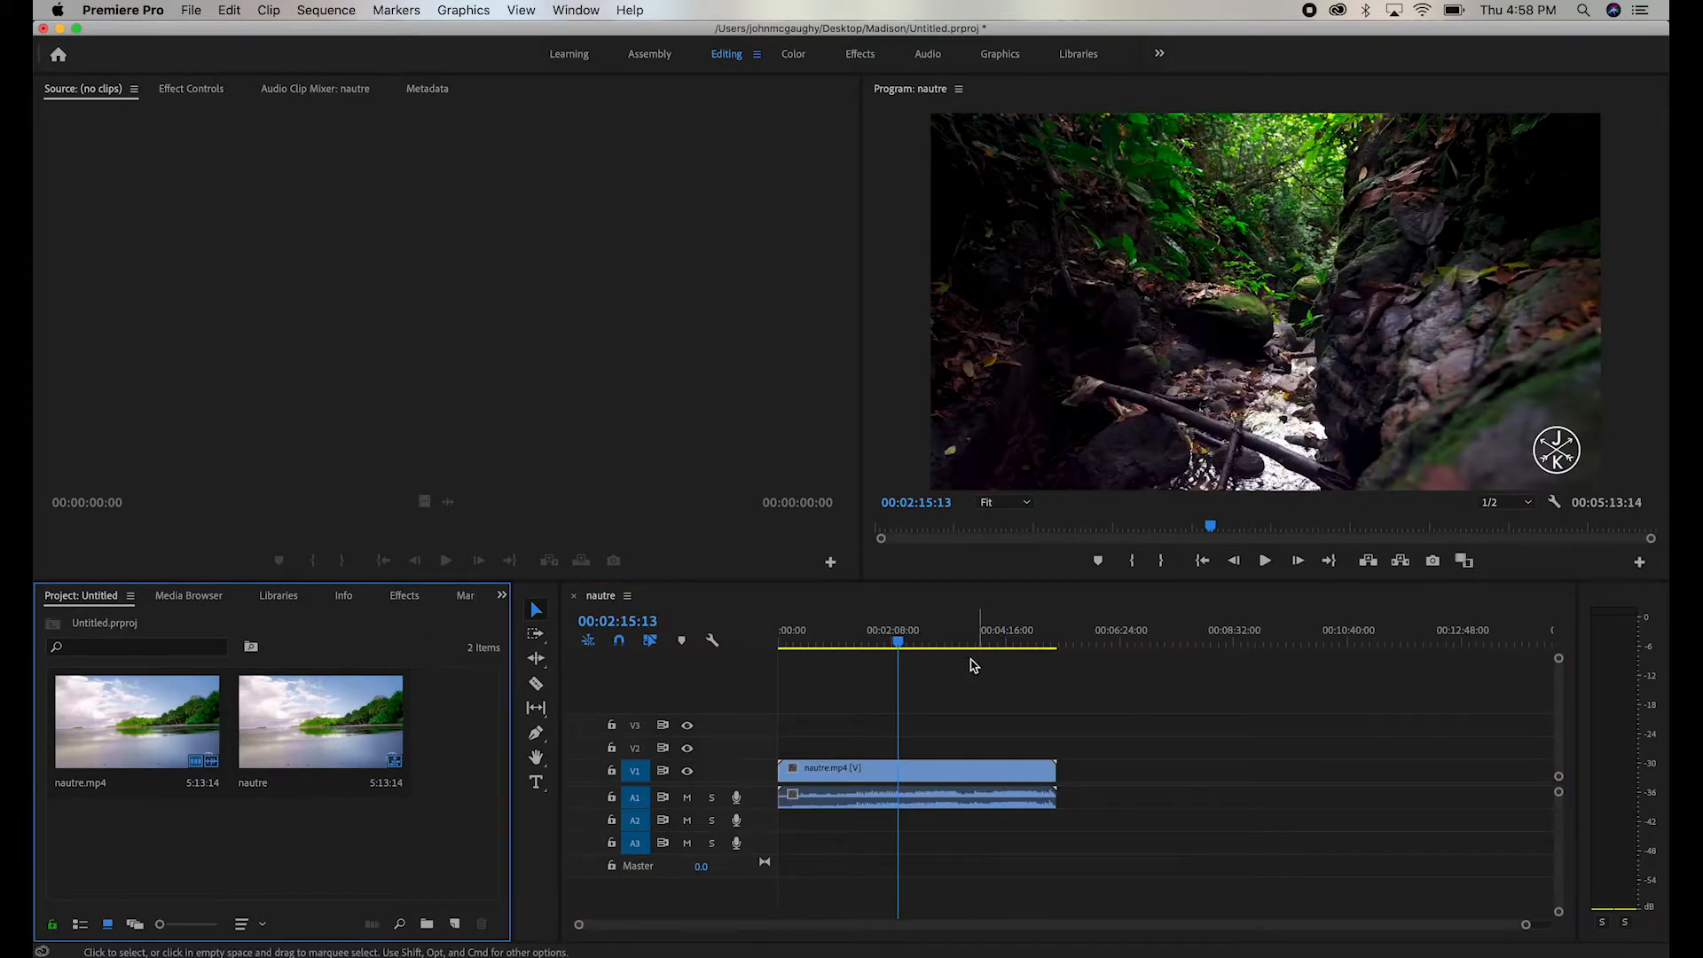
# - View the folder containing Untitled.prproj in Finder and return to Premiere Pro
pyautogui.click(902, 646)
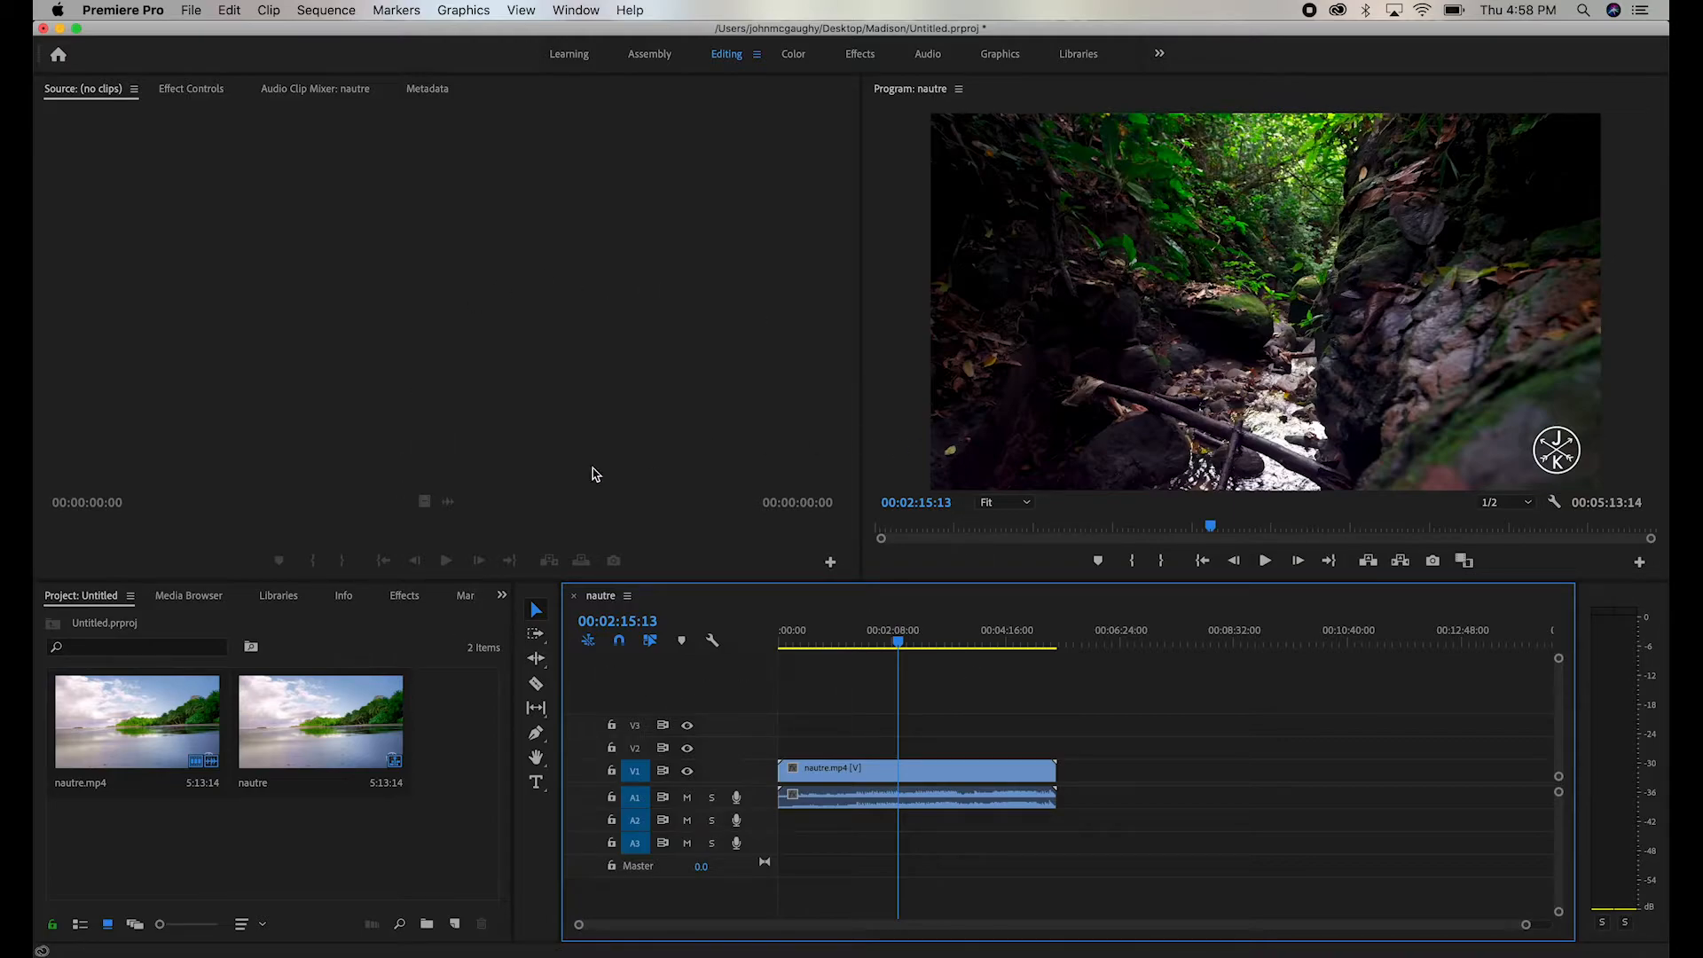
pyautogui.click(234, 957)
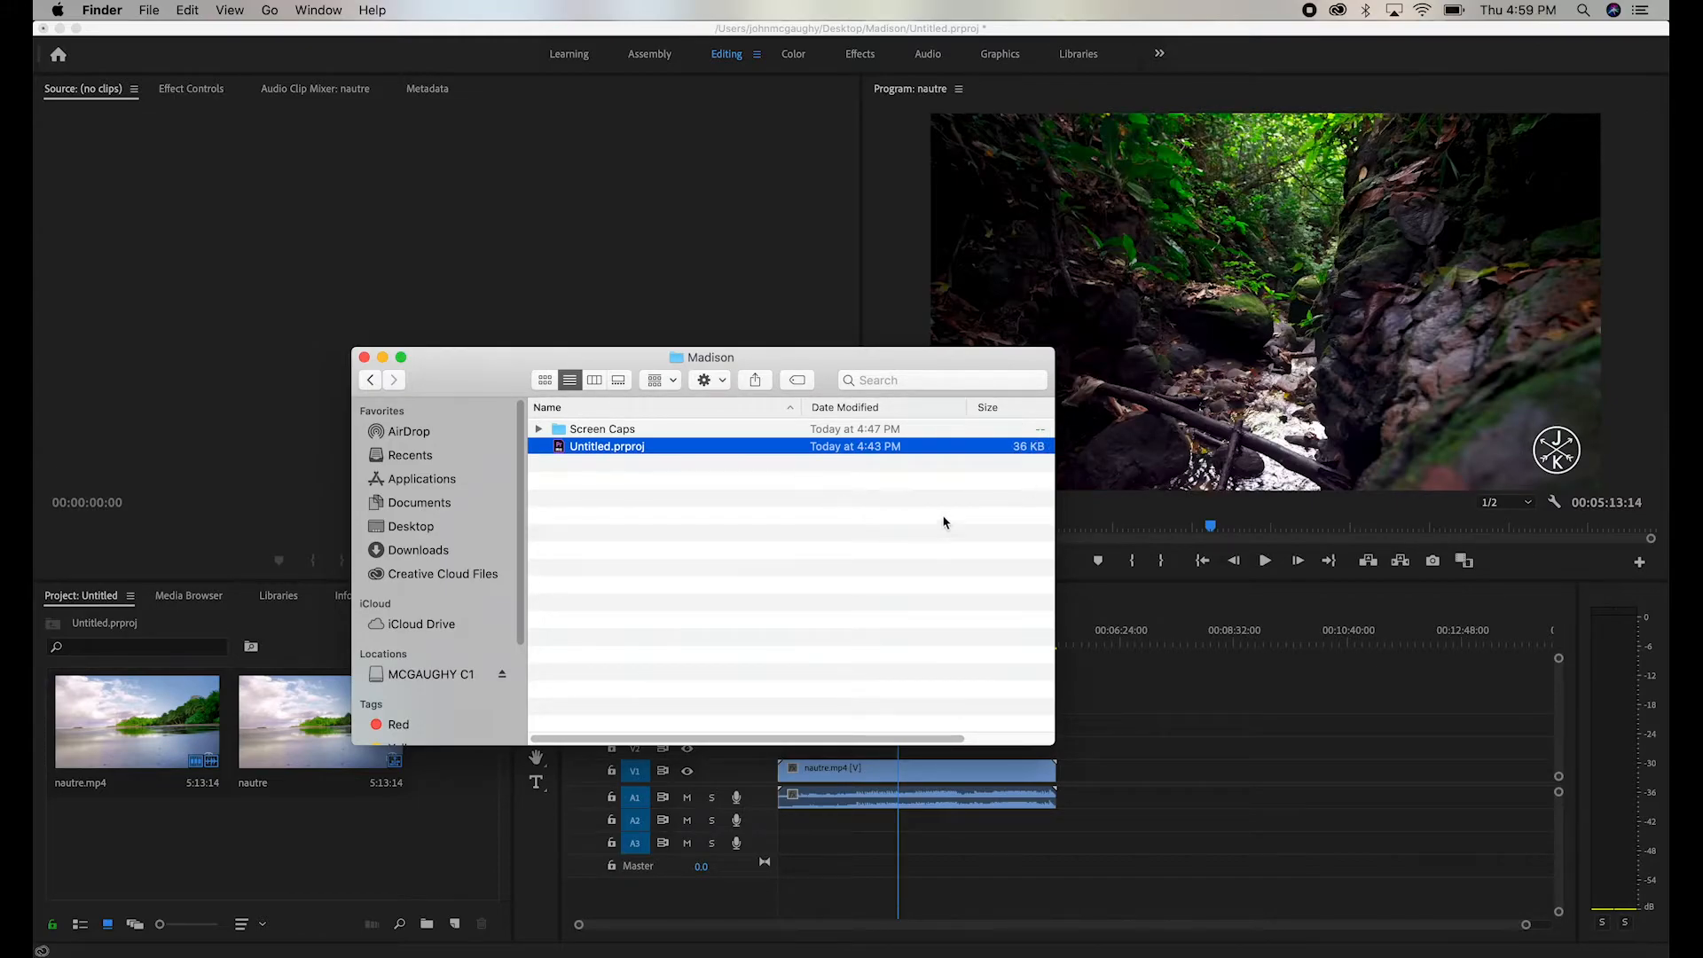
pyautogui.click(641, 260)
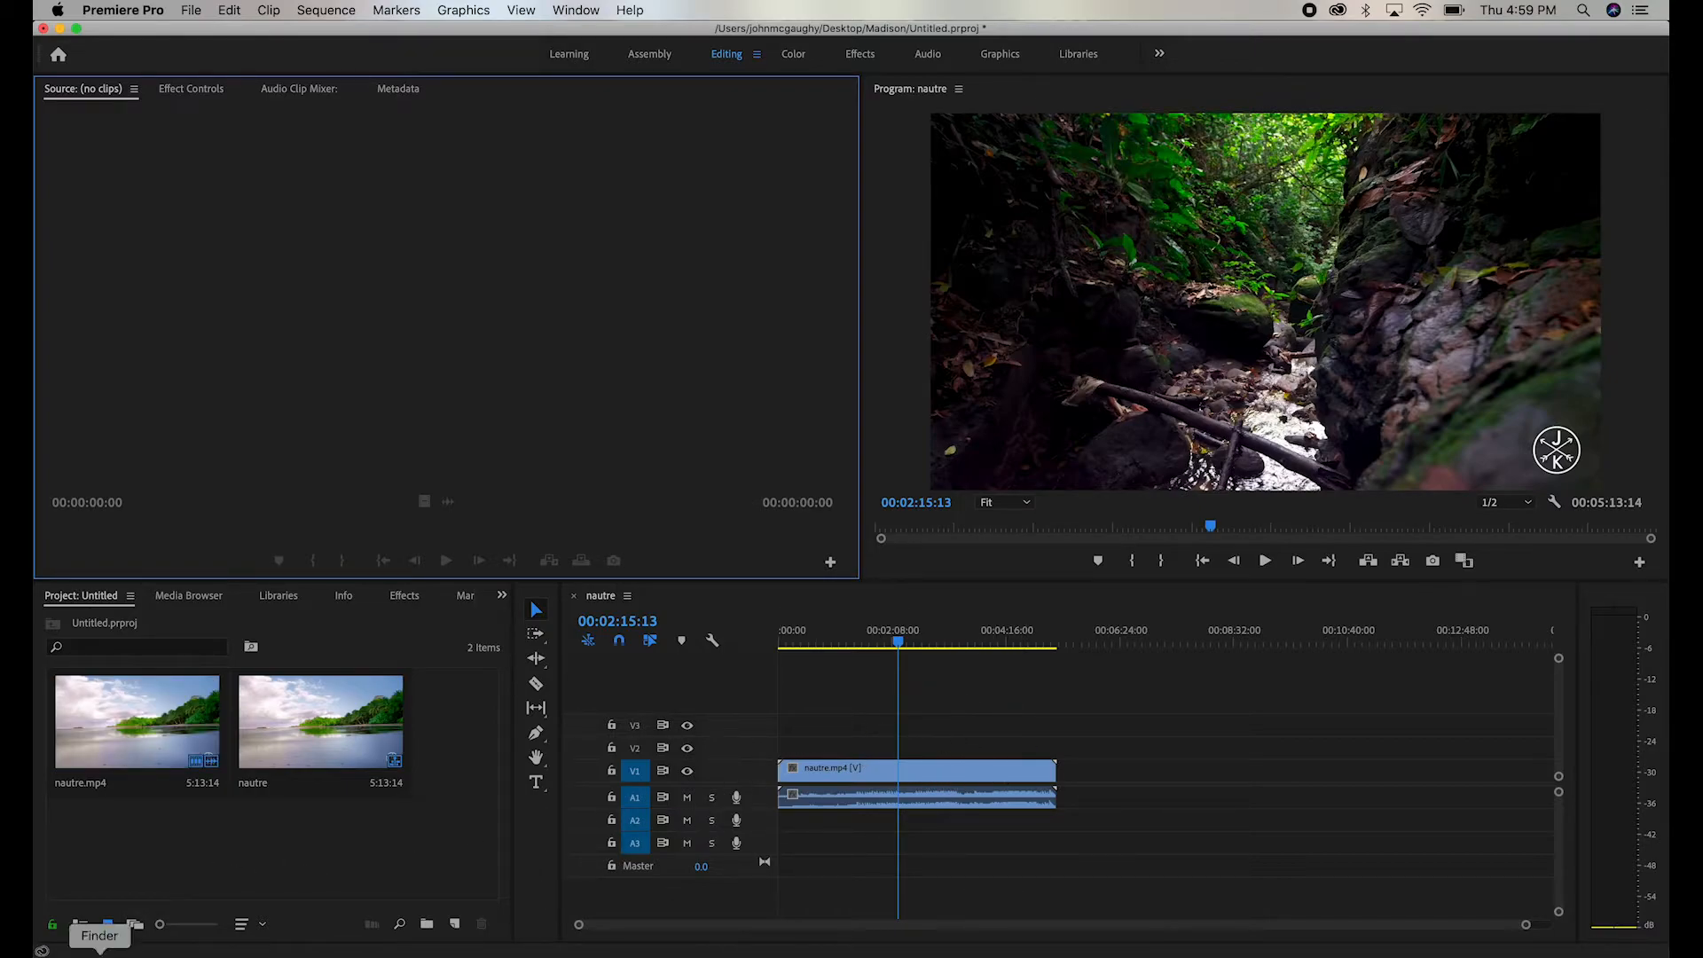
# - Switch to Finder, move nautre.mp4 out of the Footage folder into its parent folder, and return to Premiere Pro
pyautogui.click(99, 954)
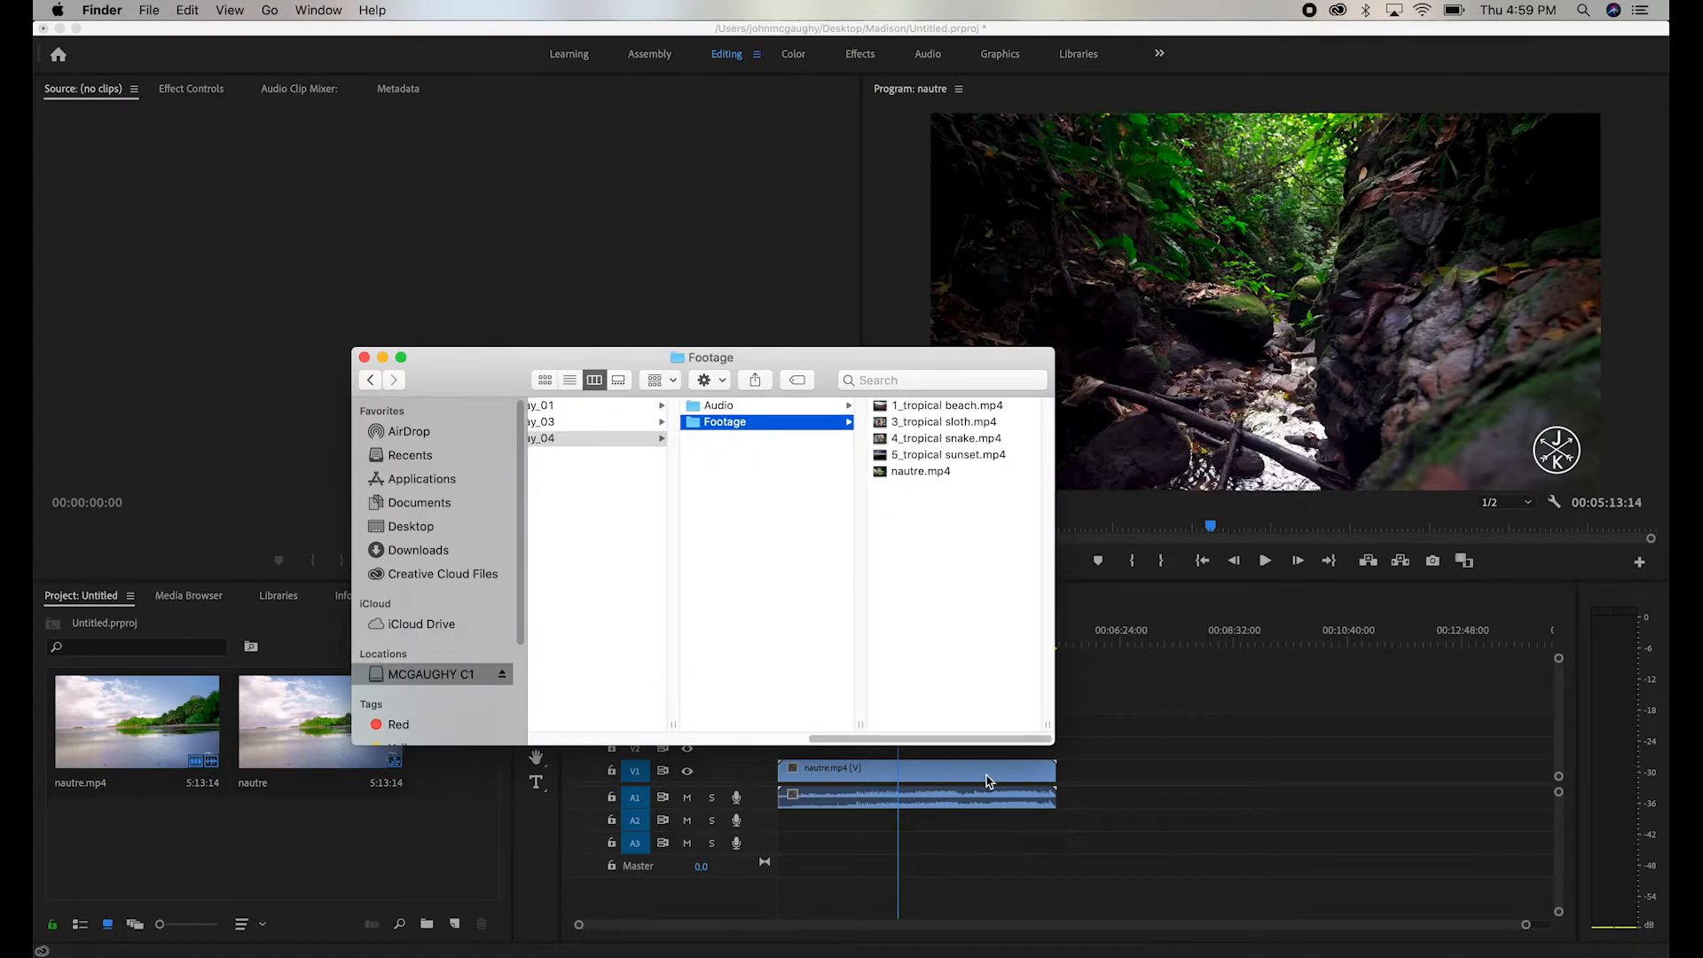
pyautogui.click(914, 472)
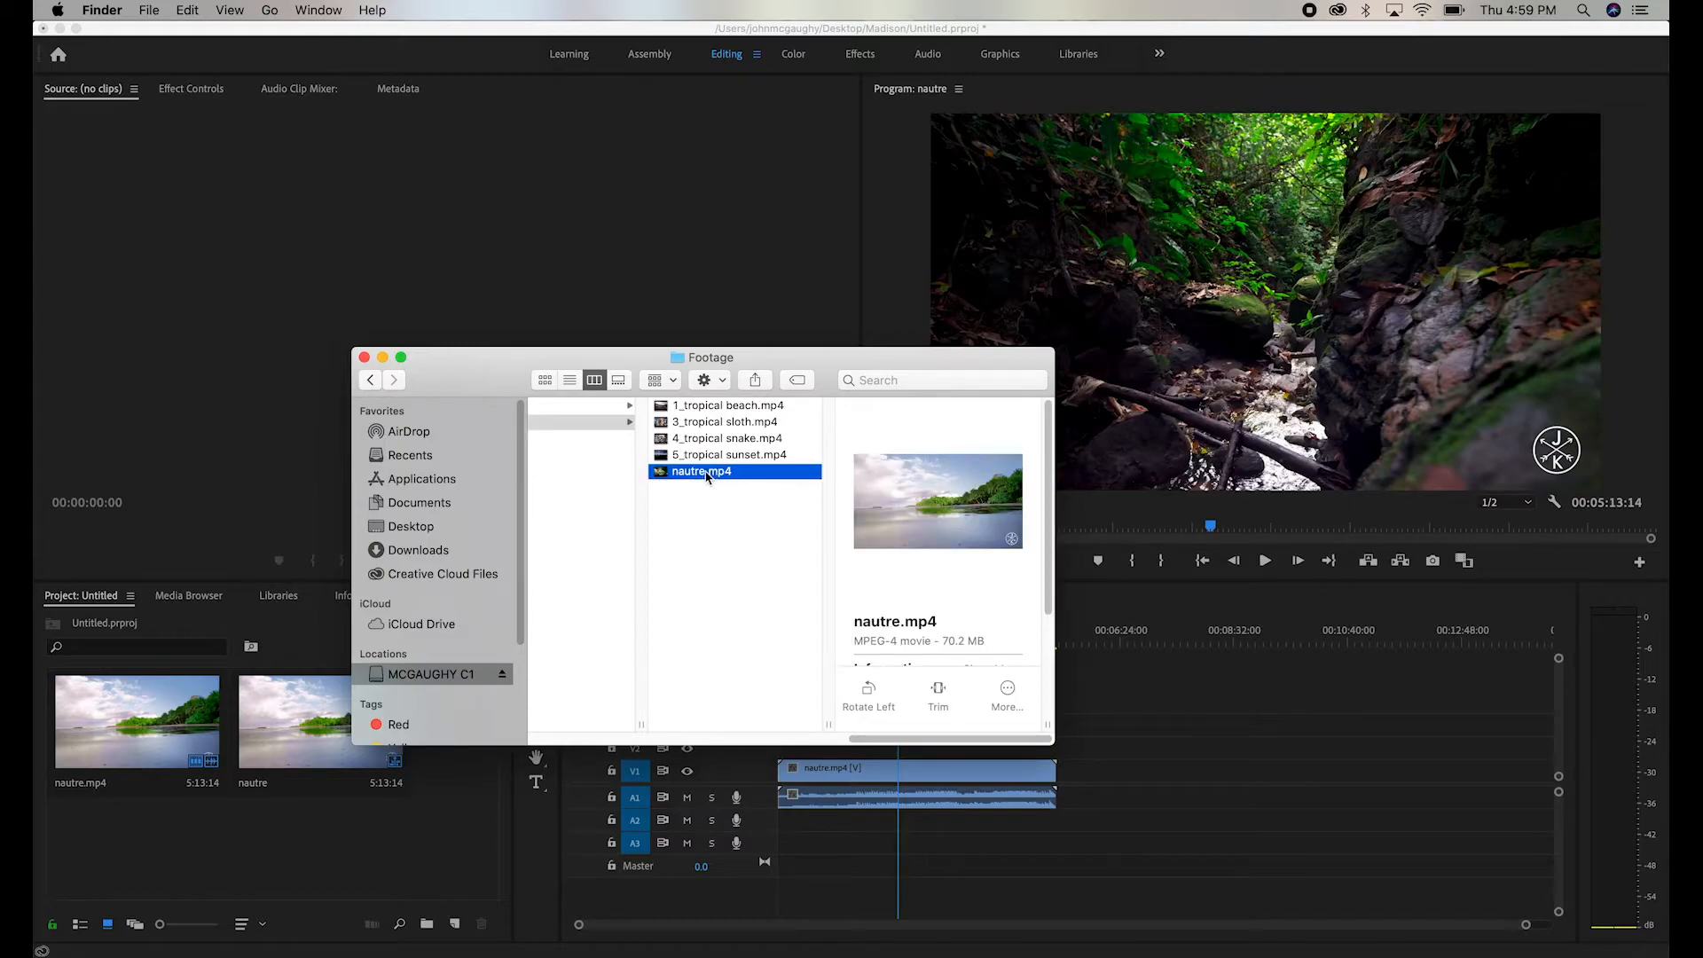
pyautogui.moveTo(710, 476); pyautogui.dragTo(609, 479)
pyautogui.click(1243, 700)
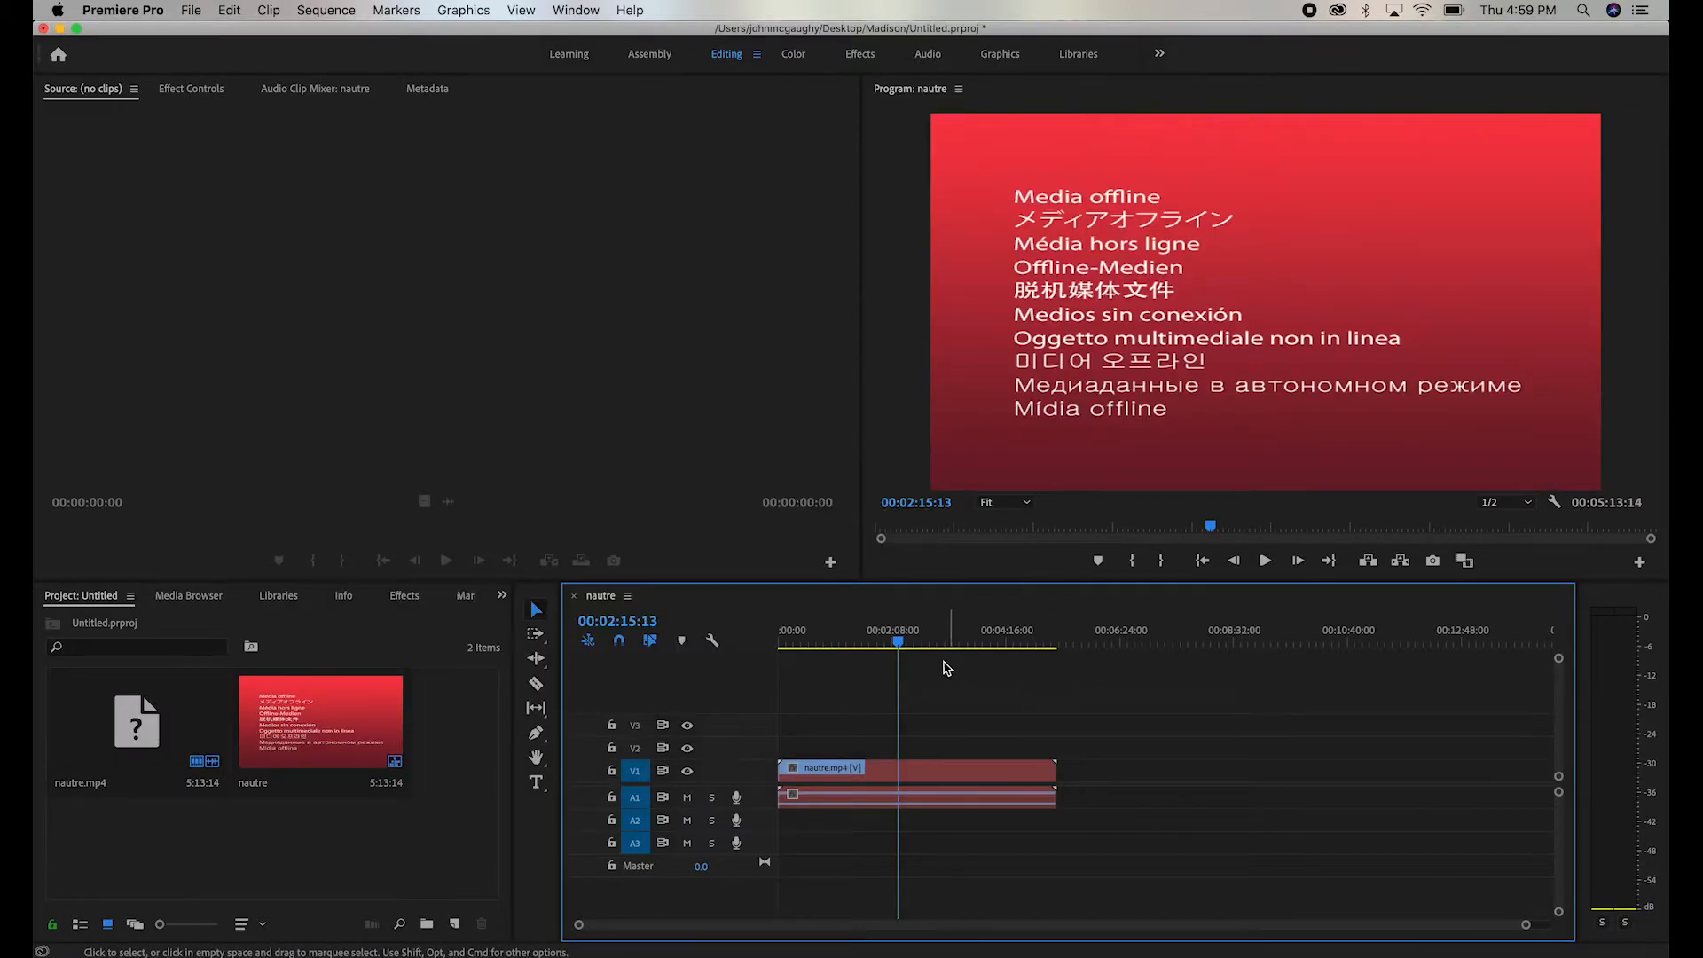
# - Scrub the playhead through the nautre.mp4 clip in the timeline to check its media, stopping at 00:02:45:06
pyautogui.click(887, 639)
pyautogui.moveTo(889, 639); pyautogui.dragTo(938, 639)
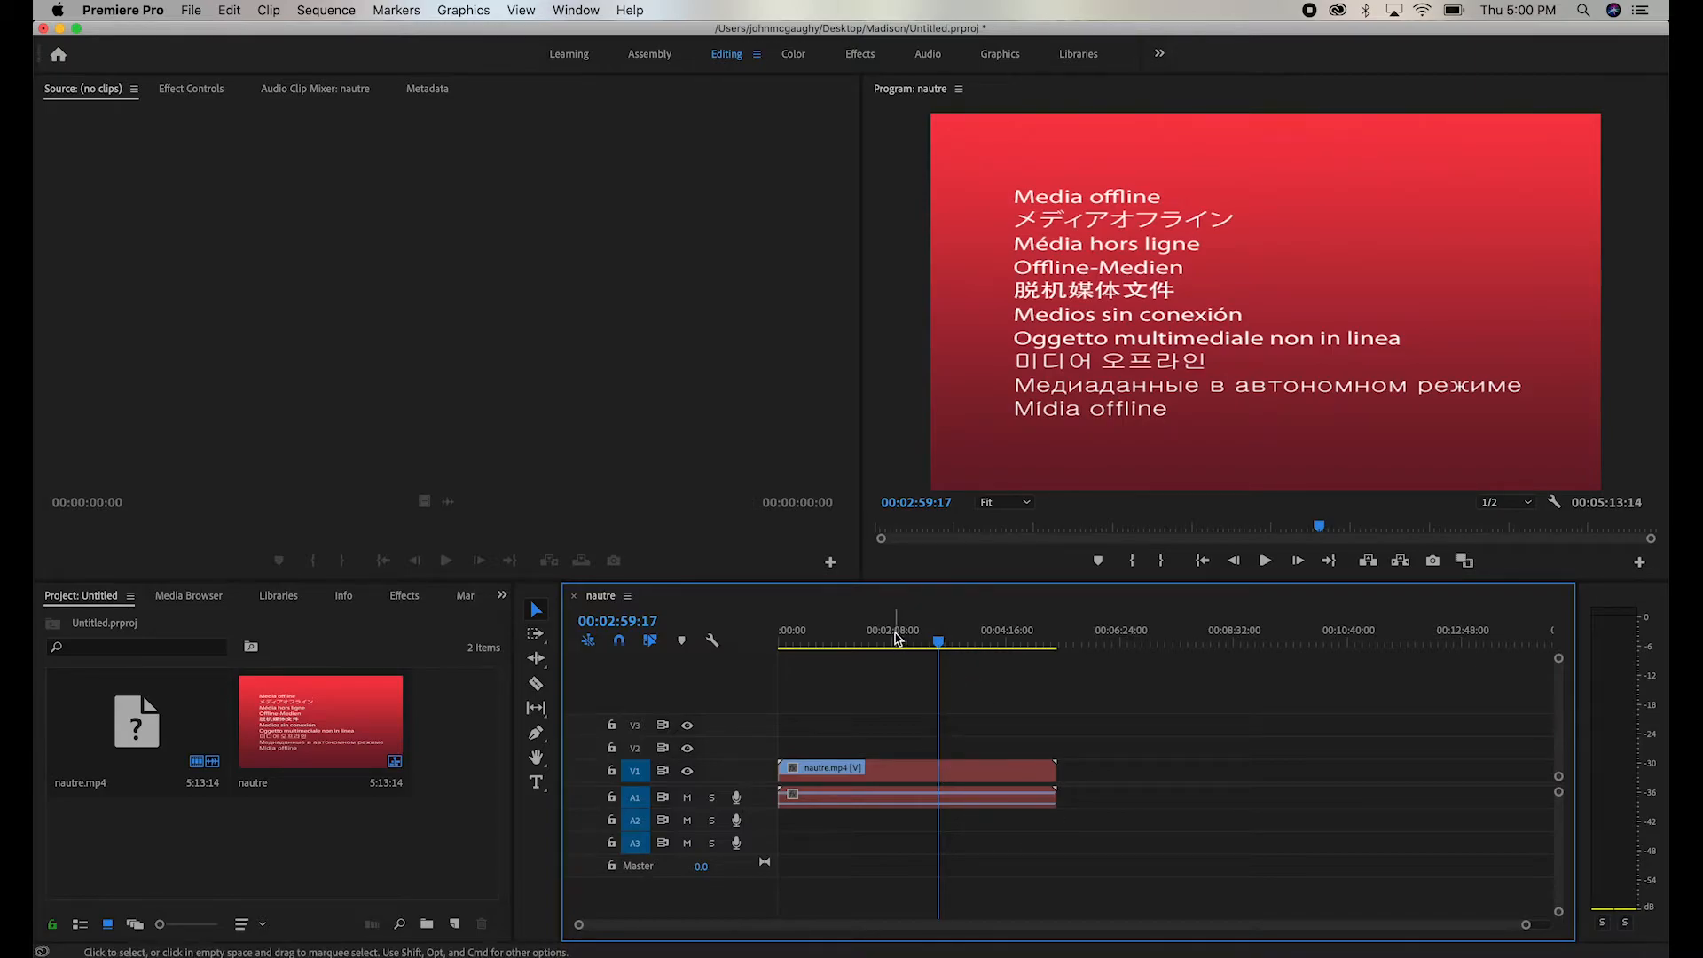
pyautogui.moveTo(939, 637); pyautogui.dragTo(925, 639)
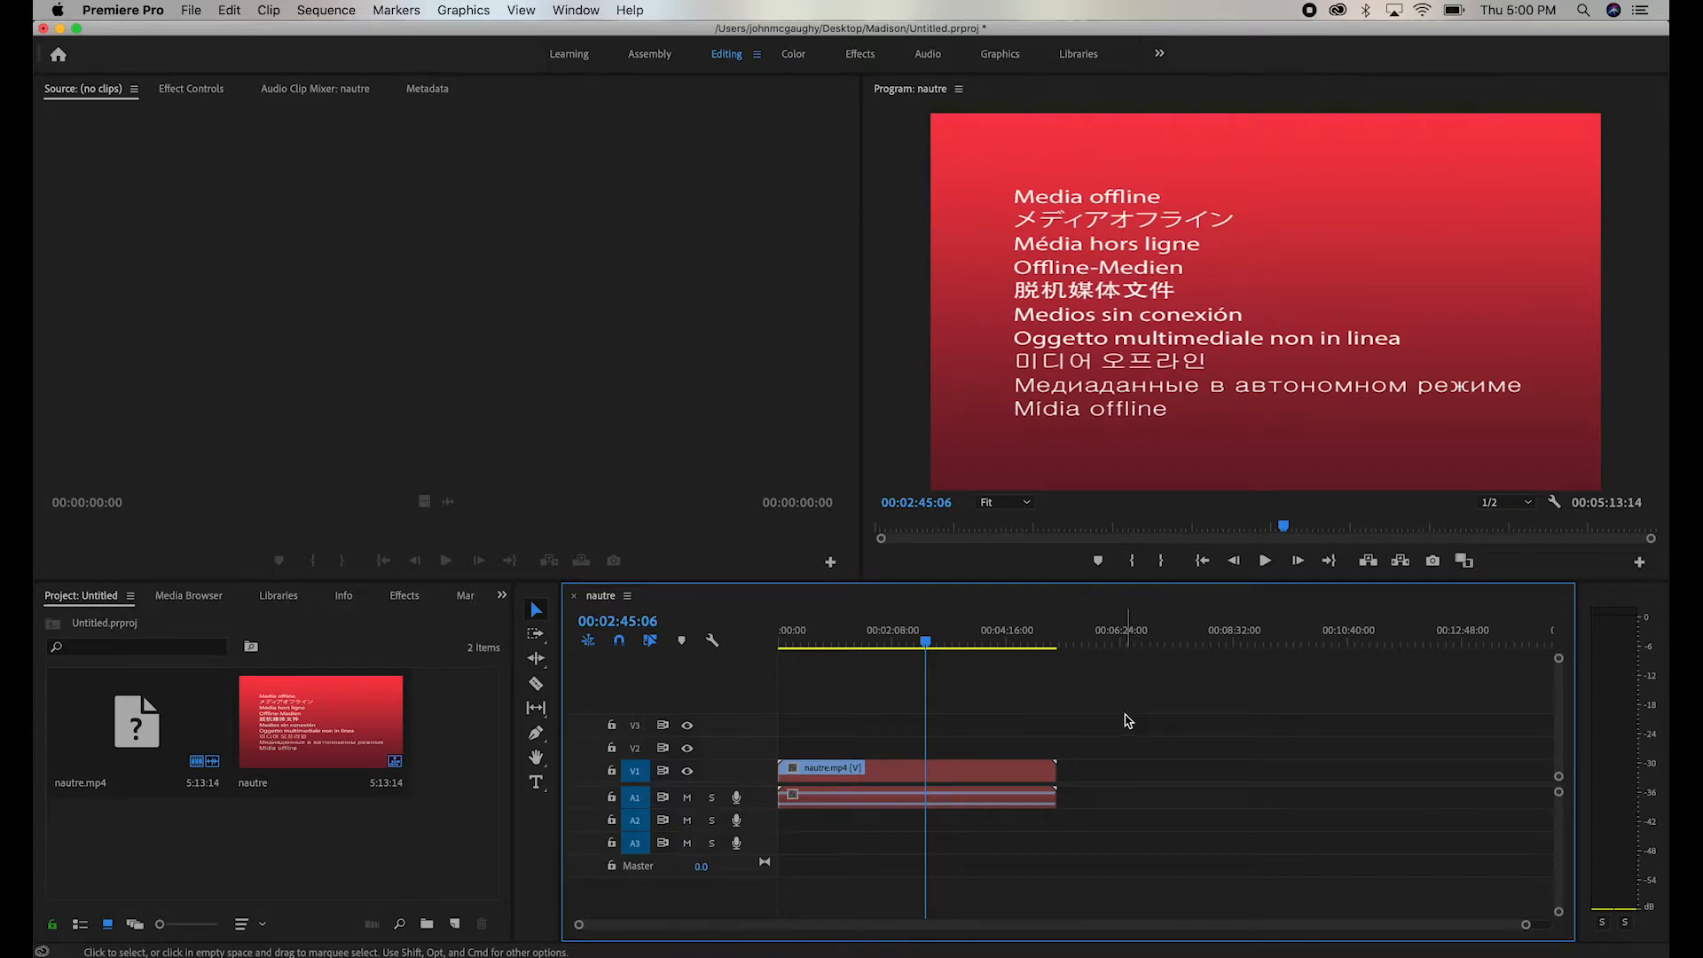
# - Relink the offline nautre.mp4 project clip to nautre.mp4 in the Day_04 folder and scrub the timeline to check it
pyautogui.click(99, 734)
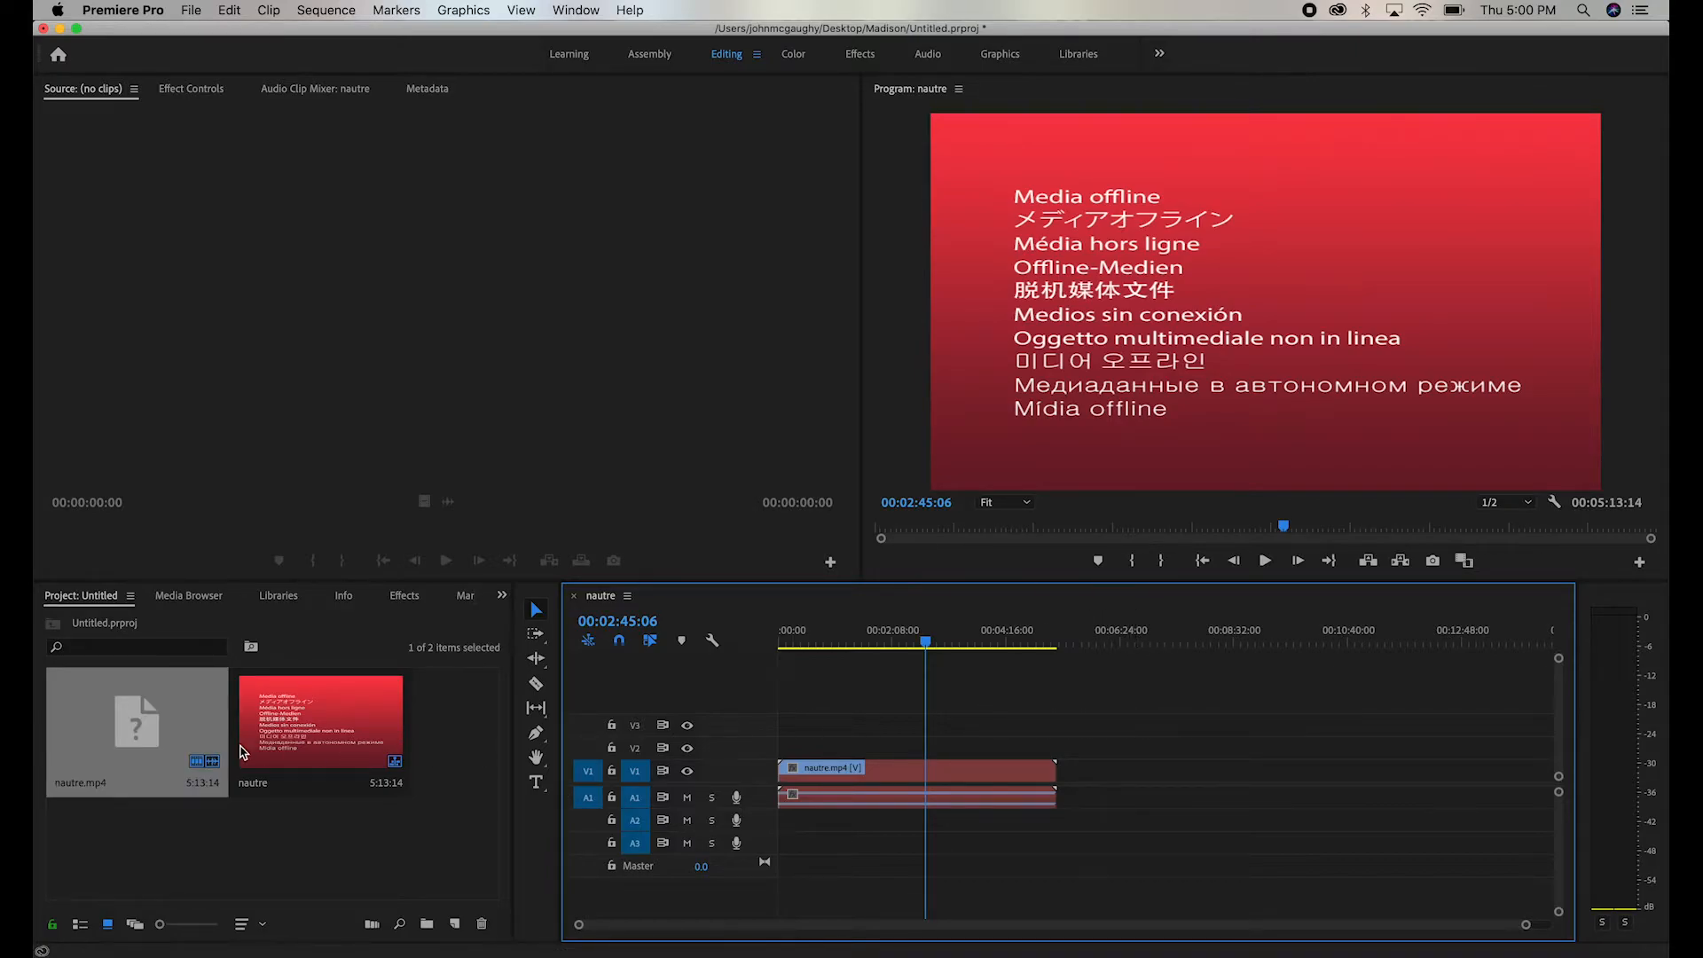
pyautogui.rightClick(156, 723)
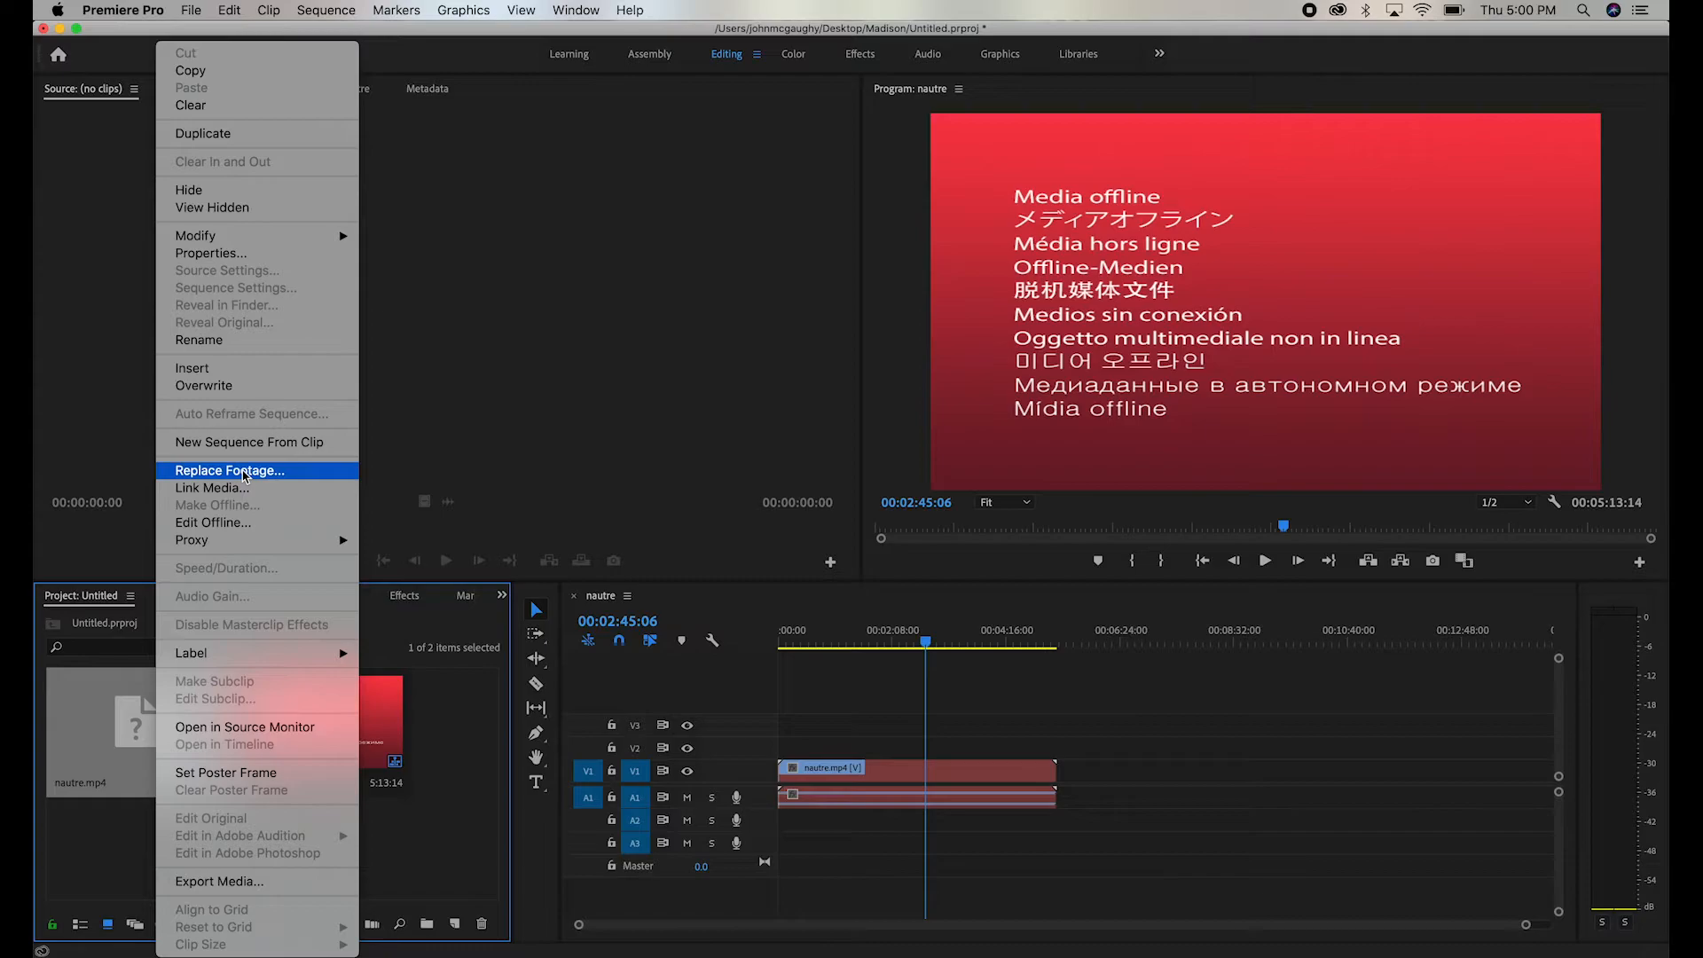
pyautogui.click(294, 496)
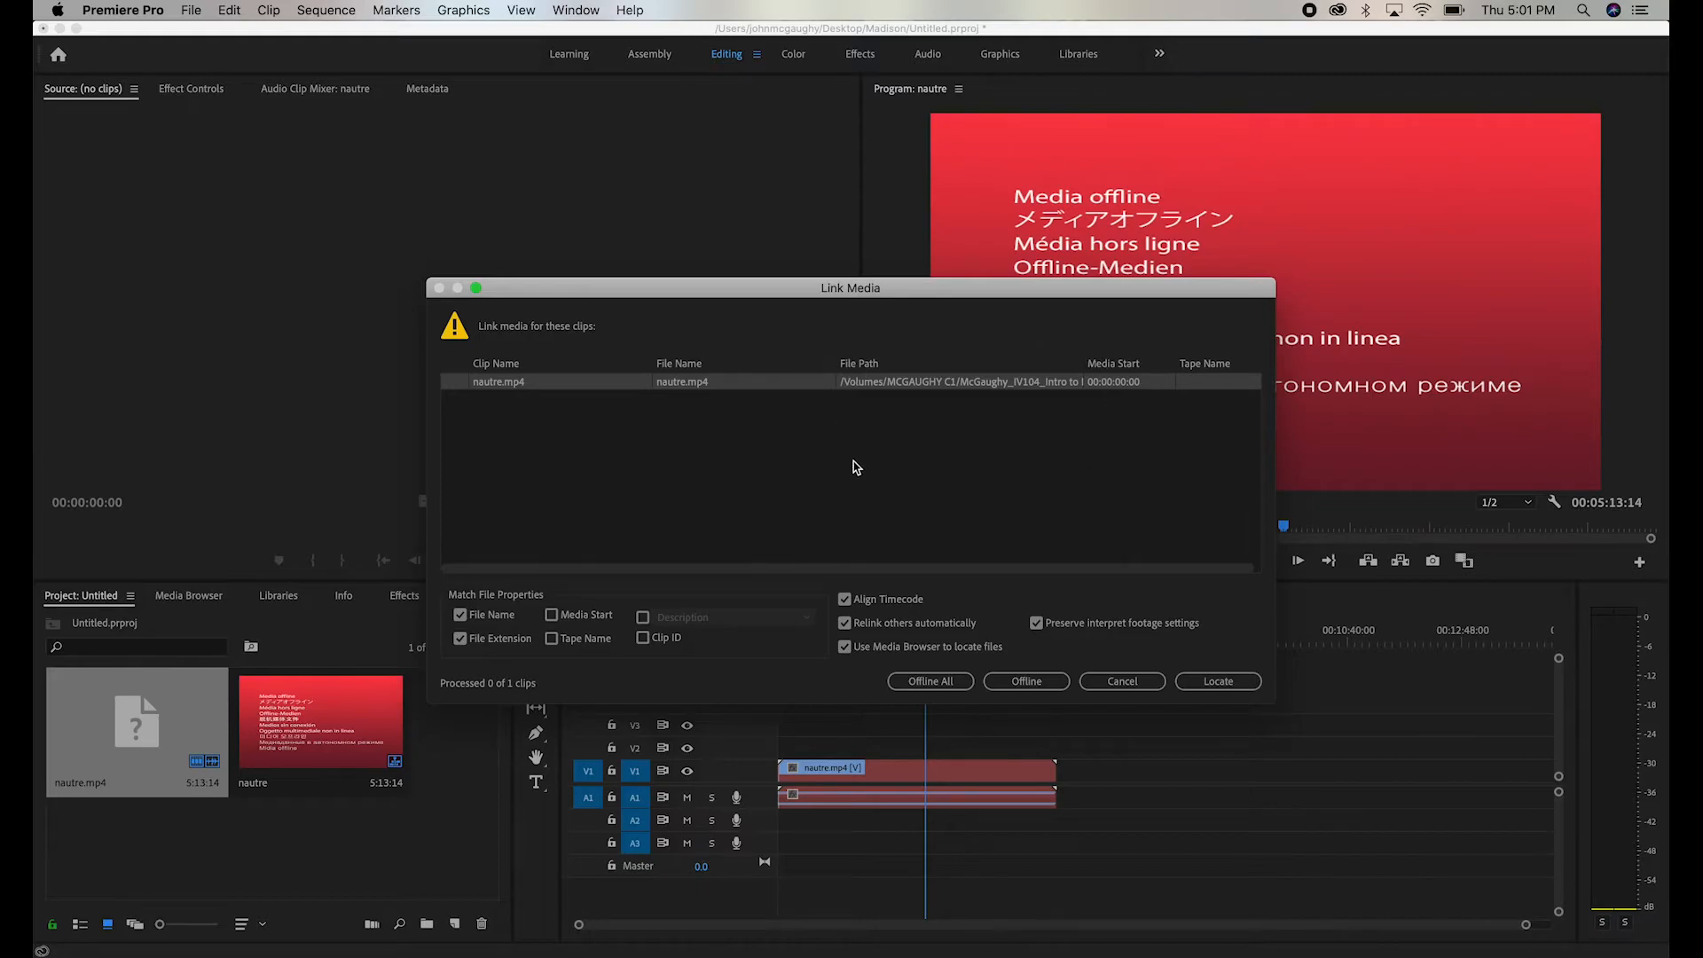
pyautogui.click(1219, 681)
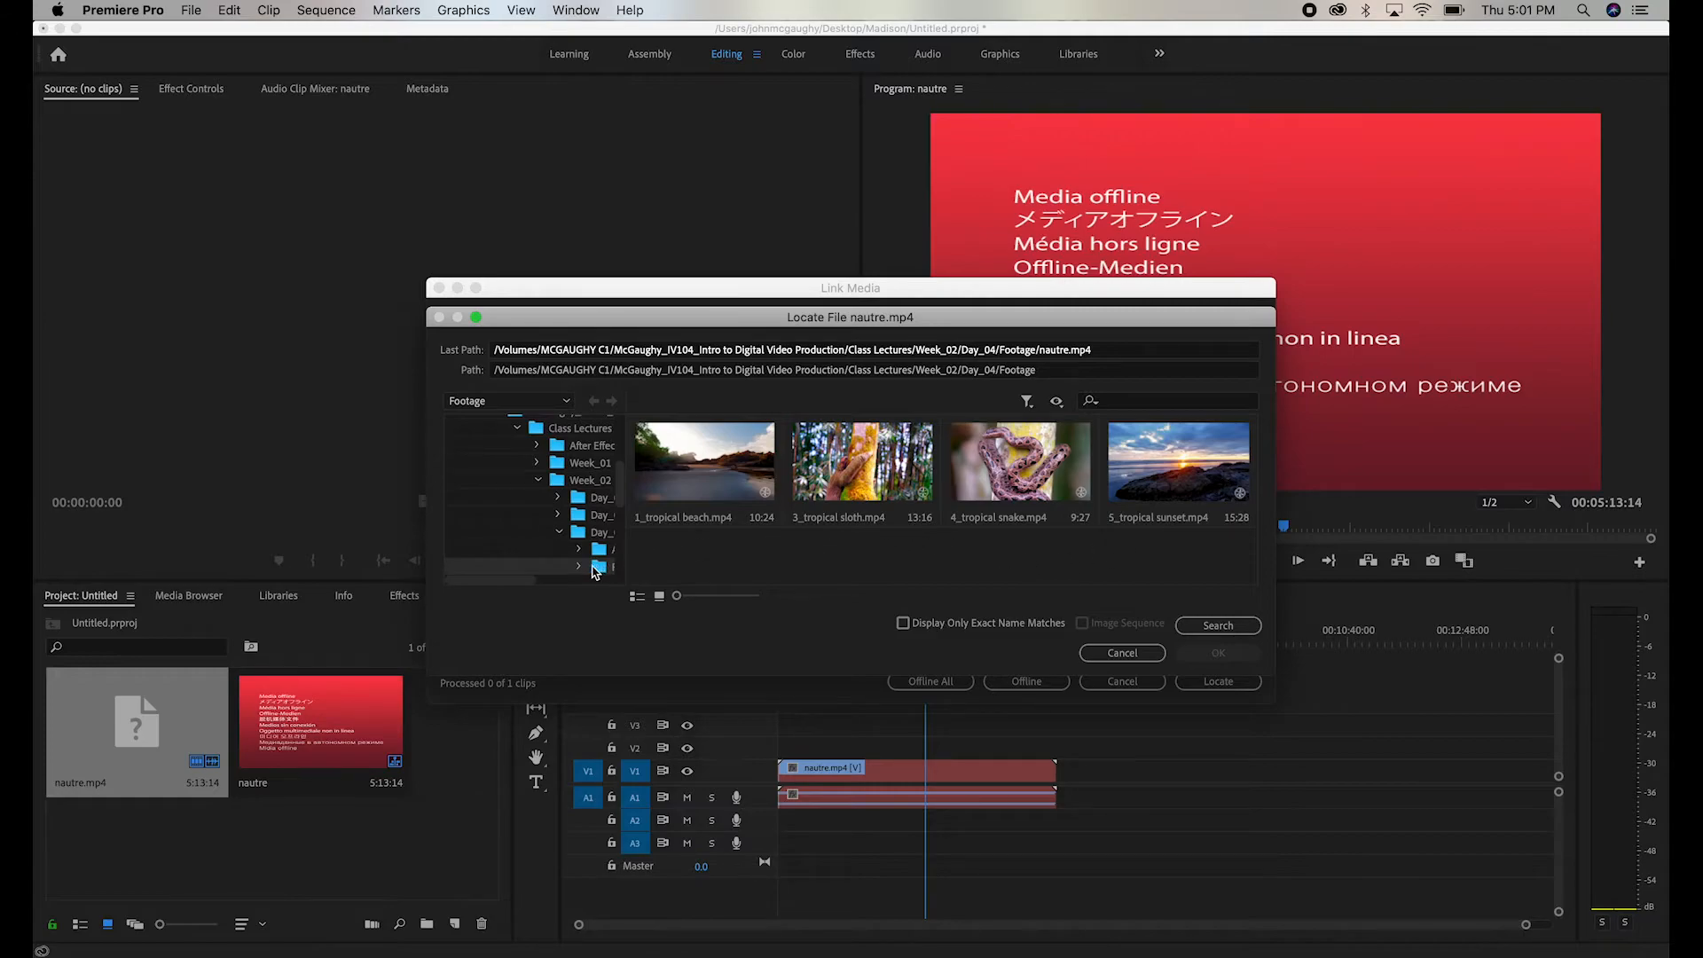
pyautogui.click(487, 584)
pyautogui.moveTo(487, 584); pyautogui.dragTo(526, 589)
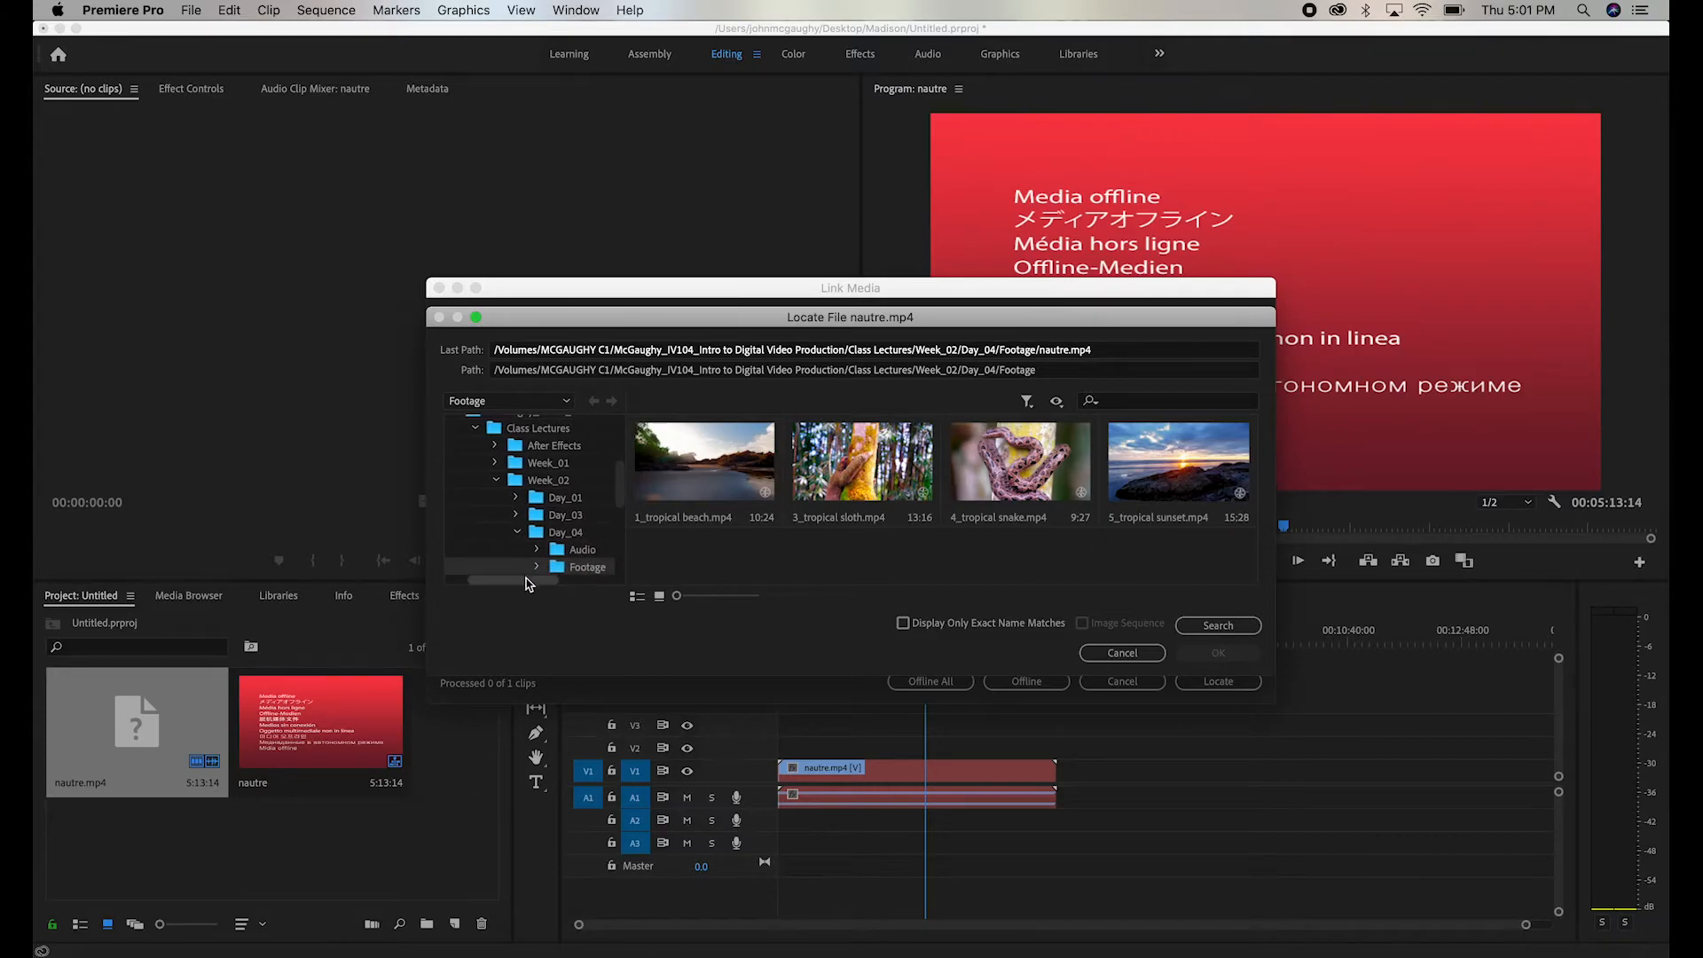
pyautogui.click(539, 536)
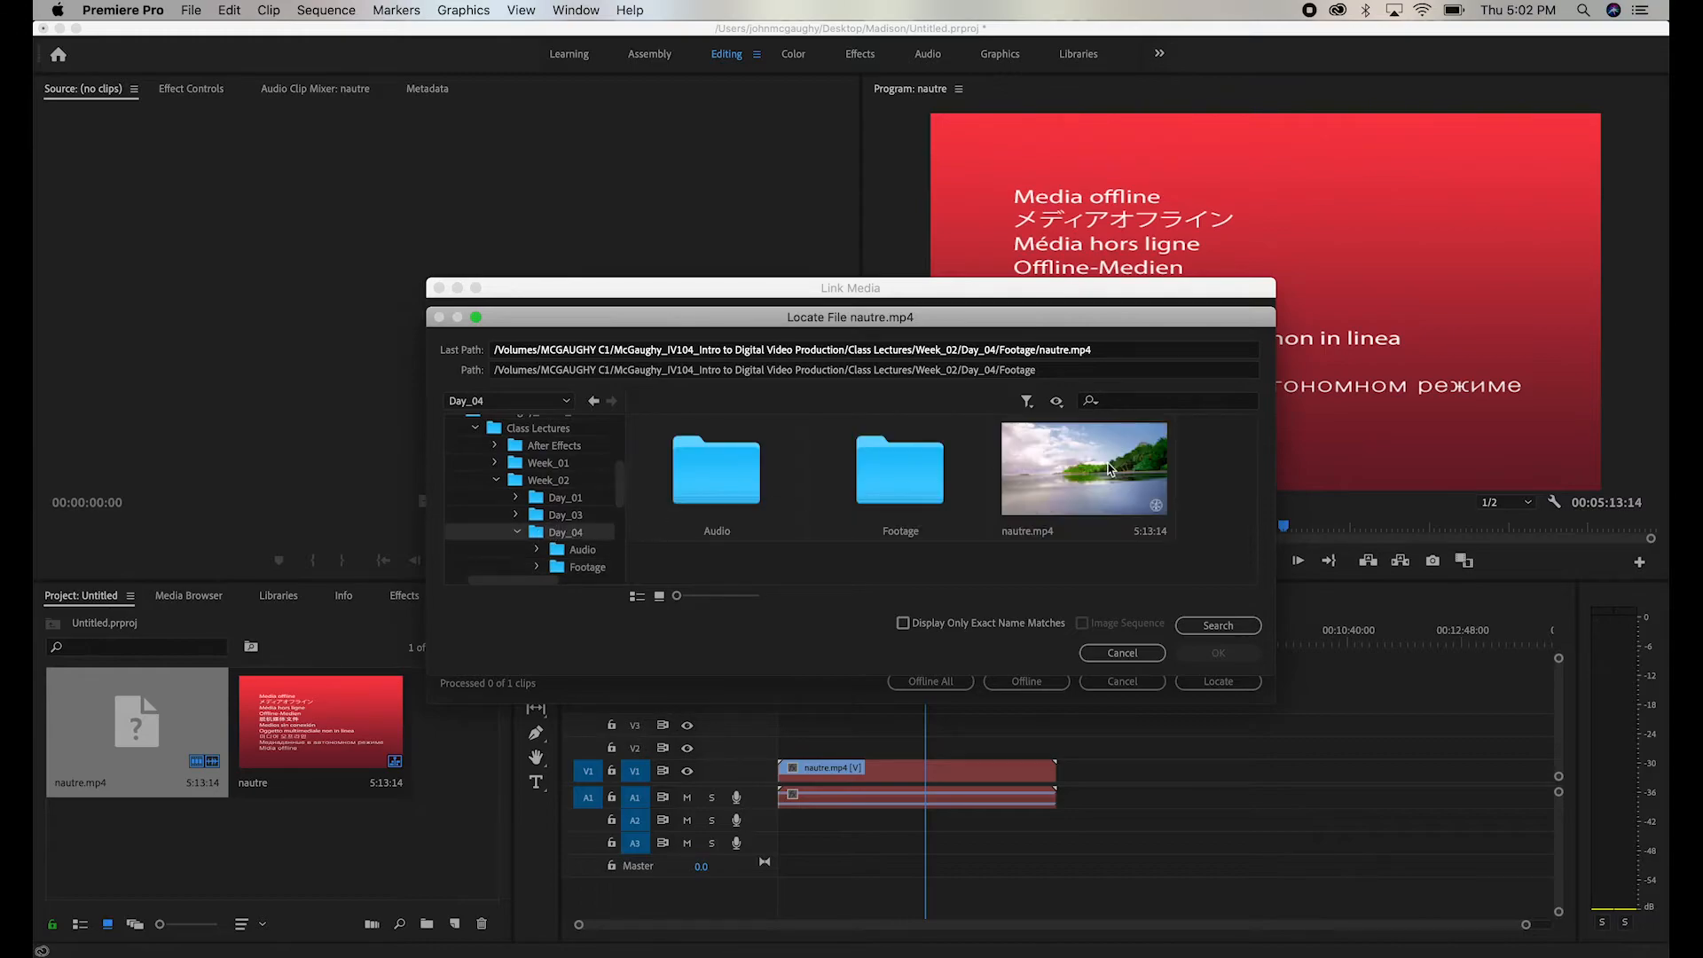
pyautogui.click(1124, 471)
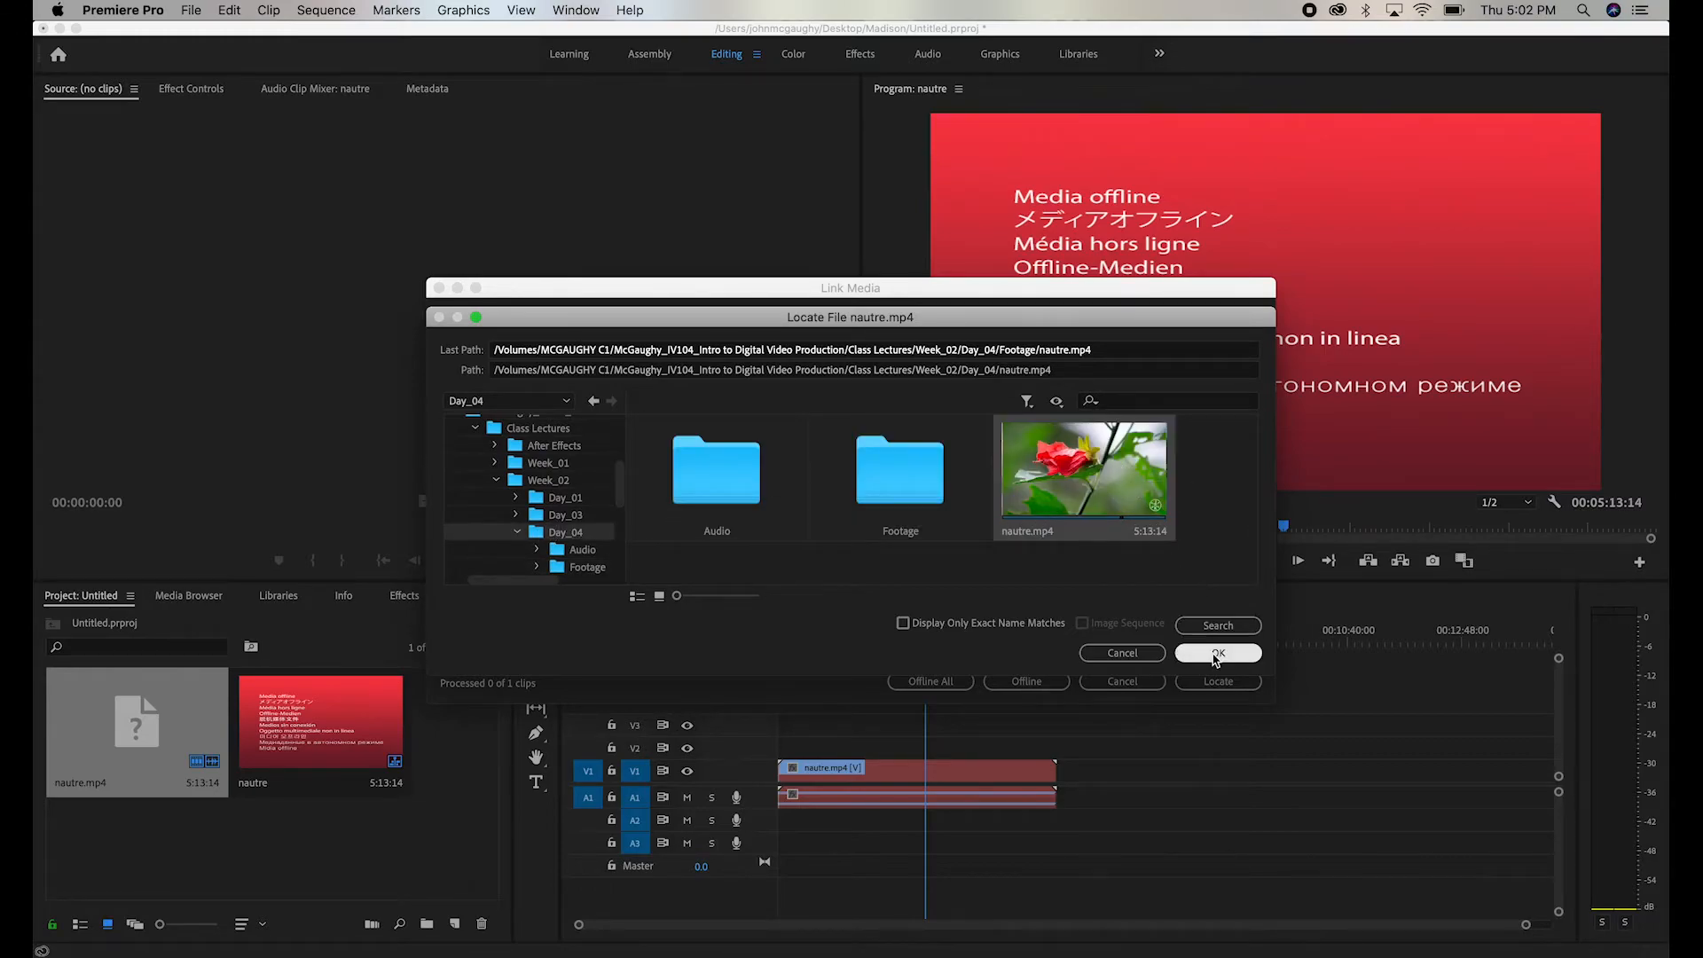
pyautogui.click(1217, 654)
pyautogui.moveTo(926, 628); pyautogui.dragTo(845, 630)
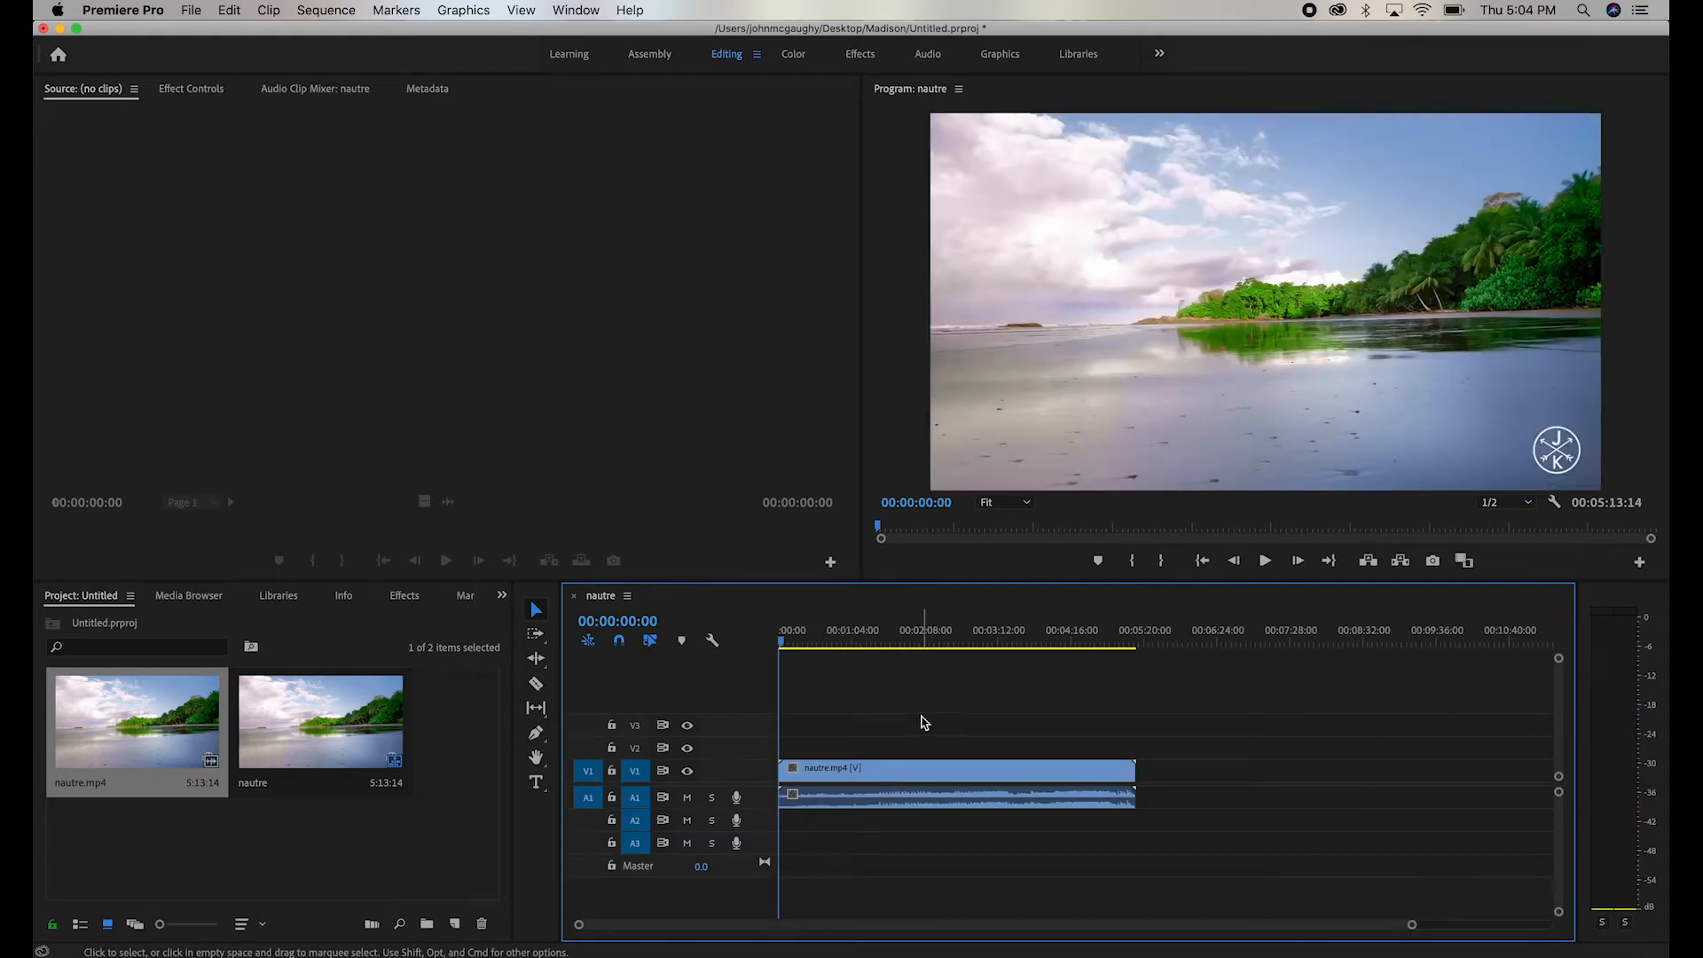
# - Import the four tropical clips from the Footage folder and place them on V1 directly after nautre.mp4
pyautogui.doubleClick(444, 817)
pyautogui.click(720, 252)
pyautogui.keyDown('shift'); pyautogui.click(707, 203); pyautogui.keyUp('shift')
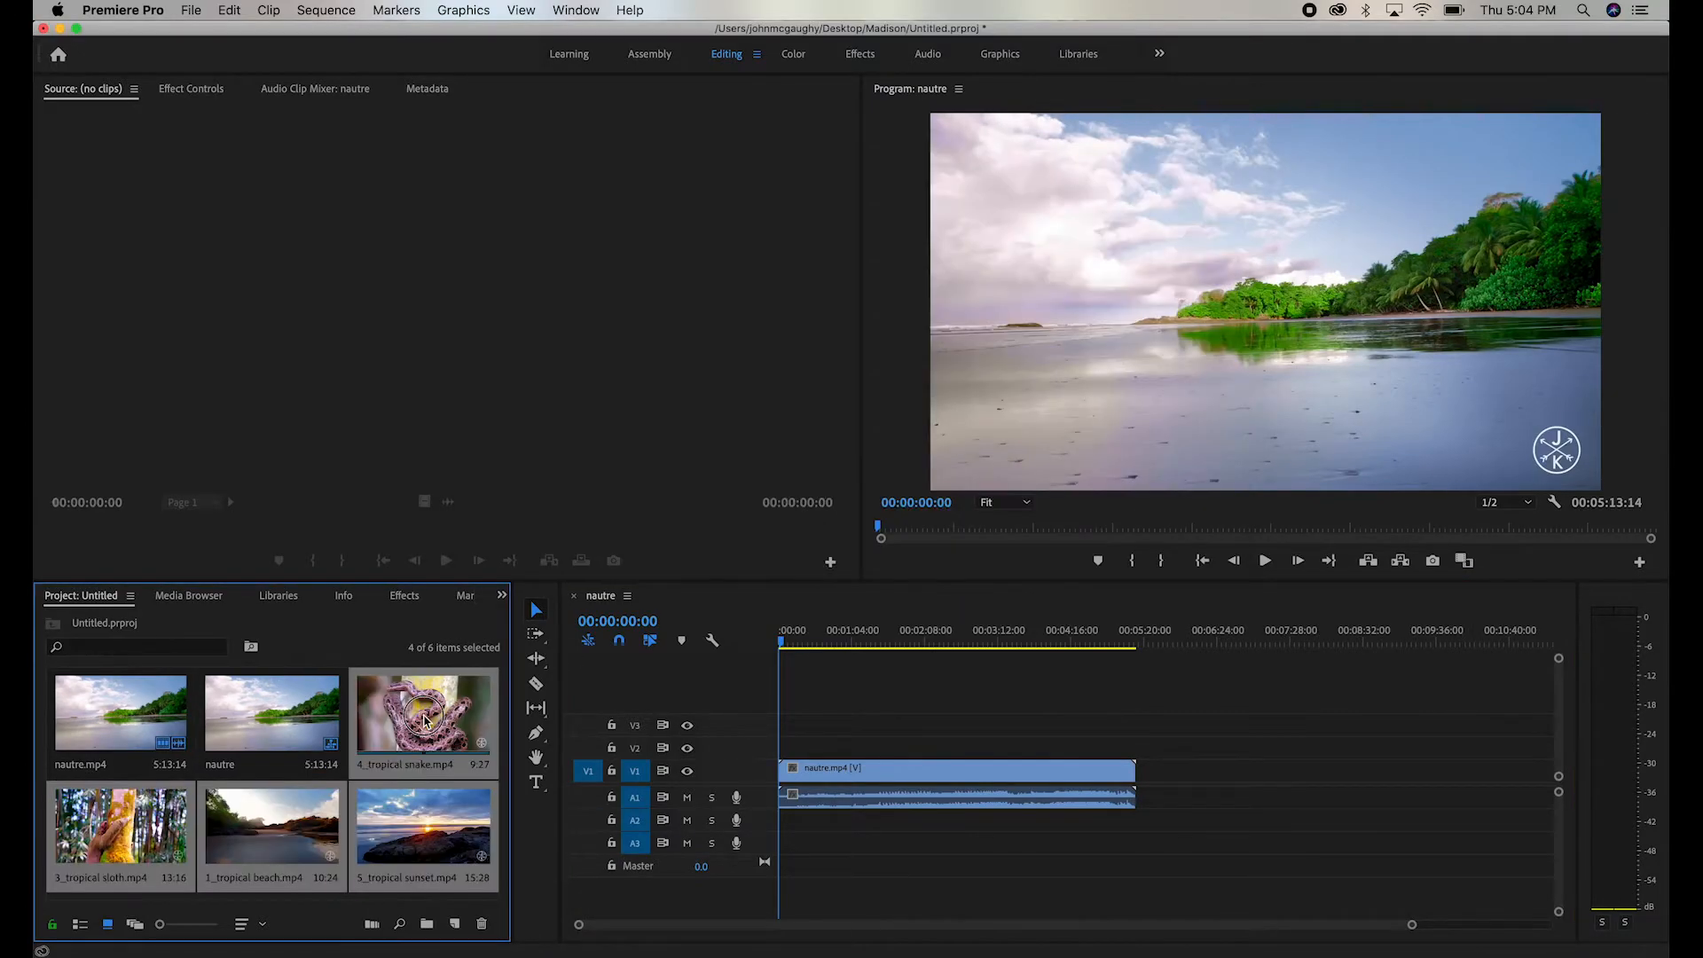
pyautogui.moveTo(424, 715); pyautogui.dragTo(1174, 766)
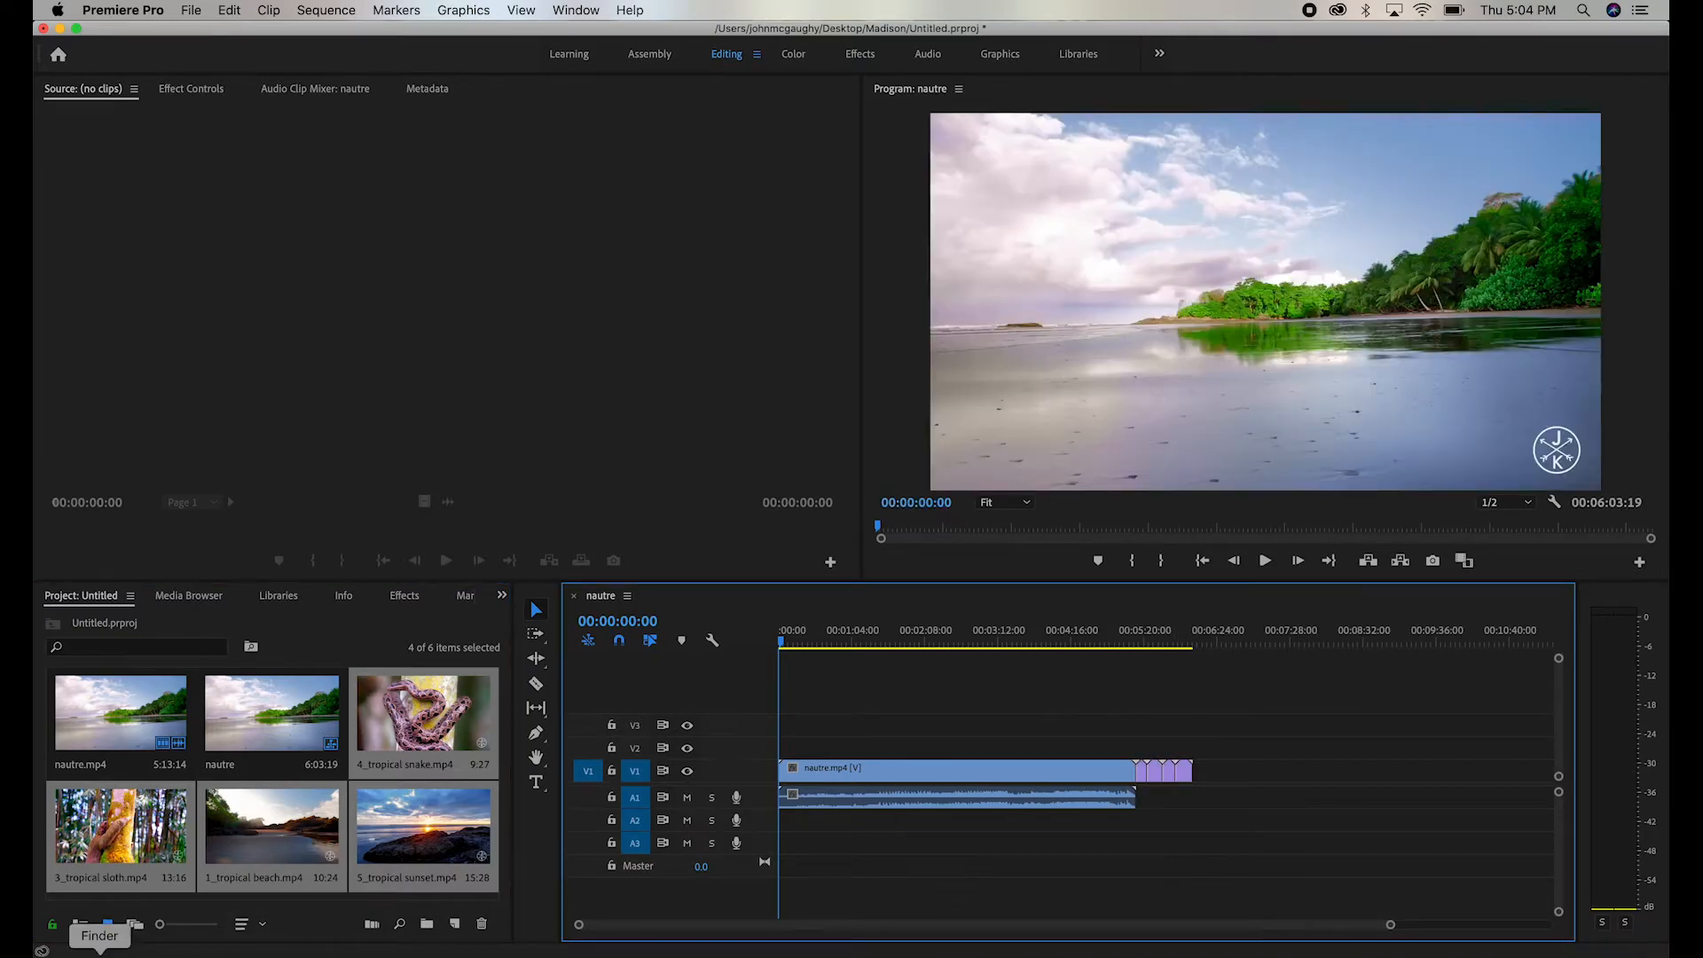
# - Switch to Finder, move the four tropical clips out of Footage into its parent folder, and return to Premiere Pro
pyautogui.click(100, 956)
pyautogui.moveTo(834, 555); pyautogui.dragTo(610, 506)
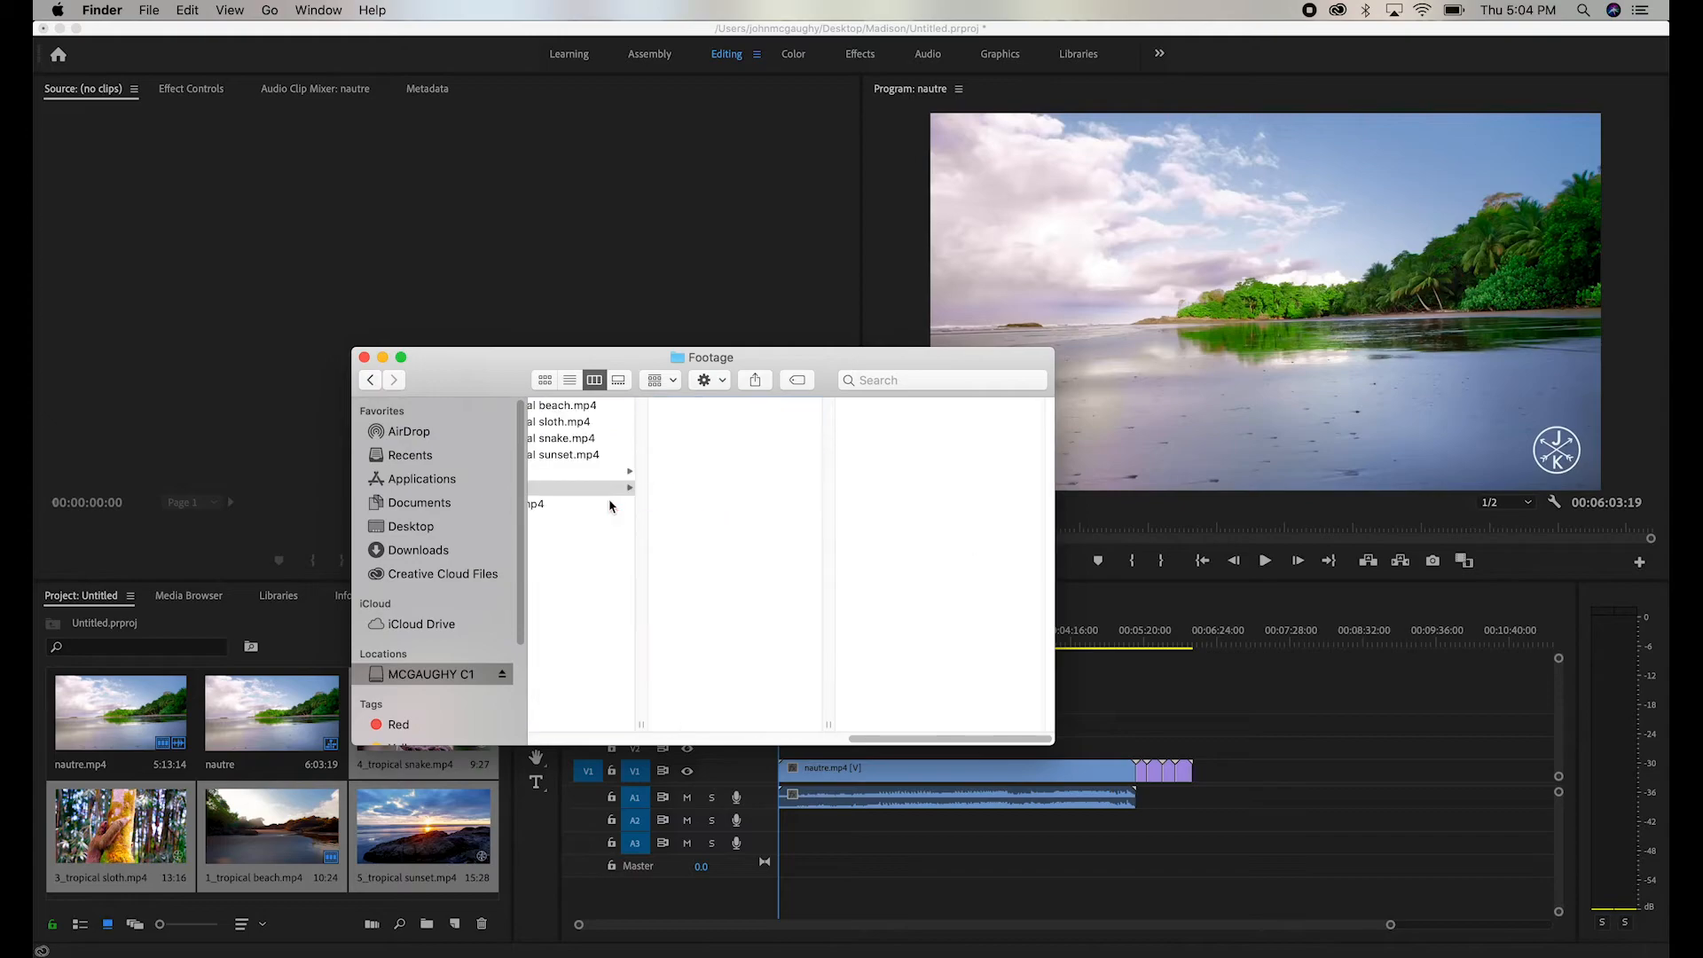
pyautogui.click(1242, 697)
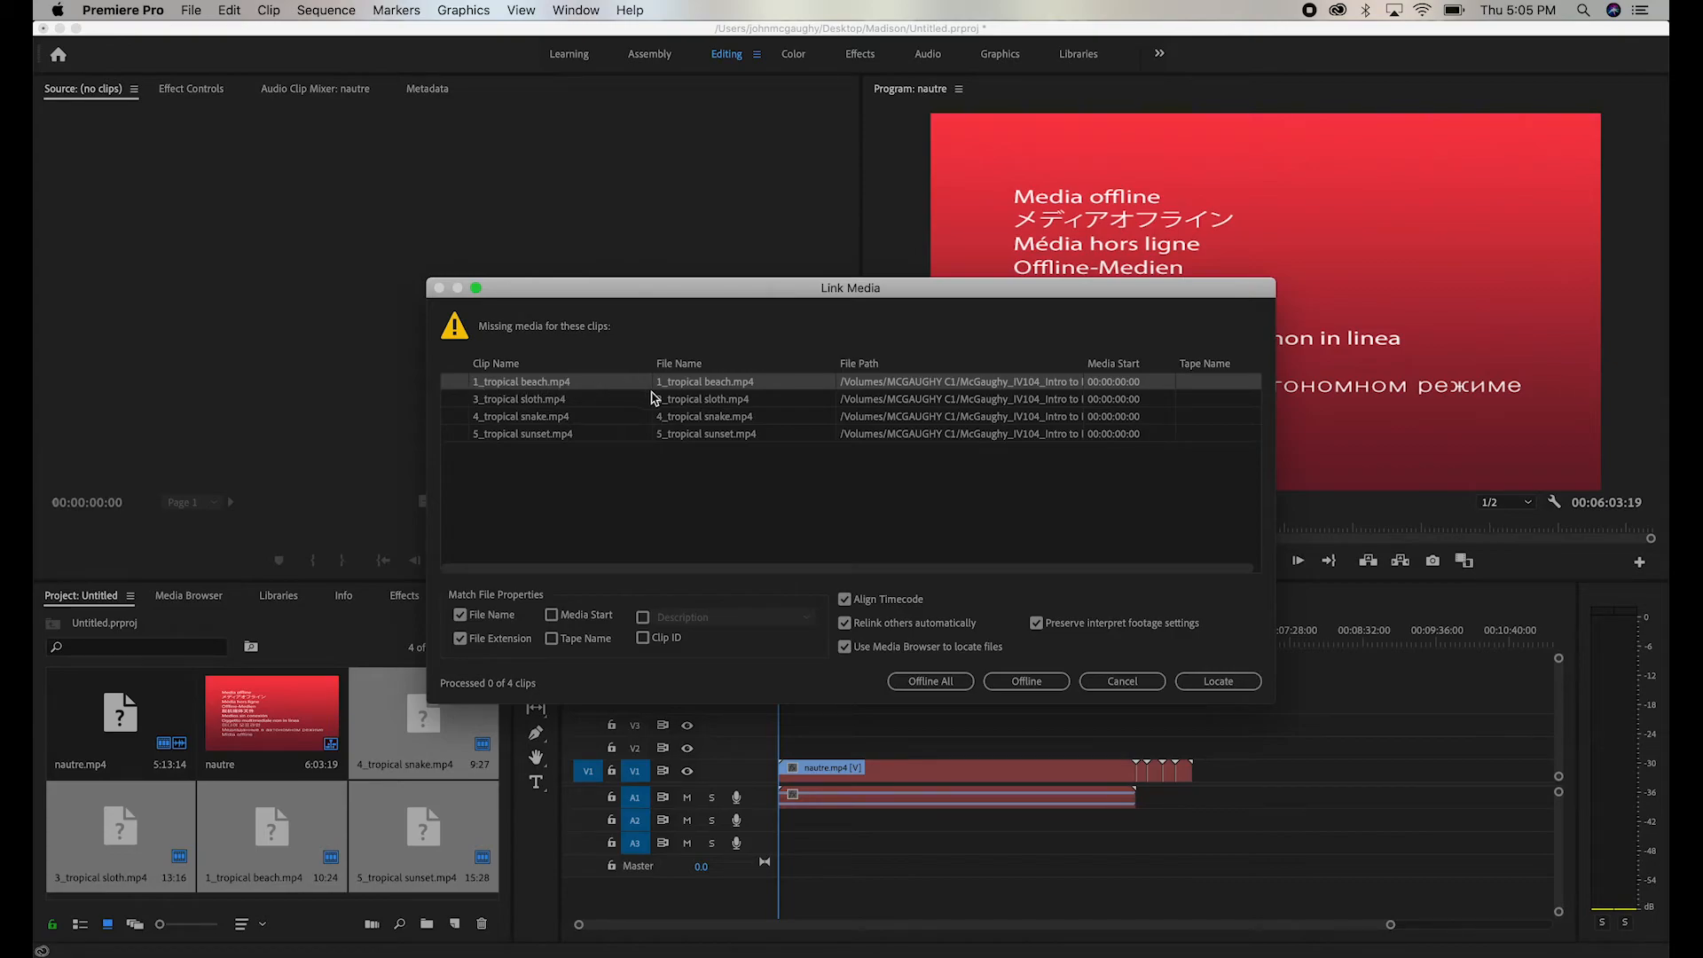
# - Relink the missing tropical clips by locating 1_tropical beach.mp4 in the Day_04 folder, and check the timeline at 00:02:51:01
pyautogui.click(1215, 688)
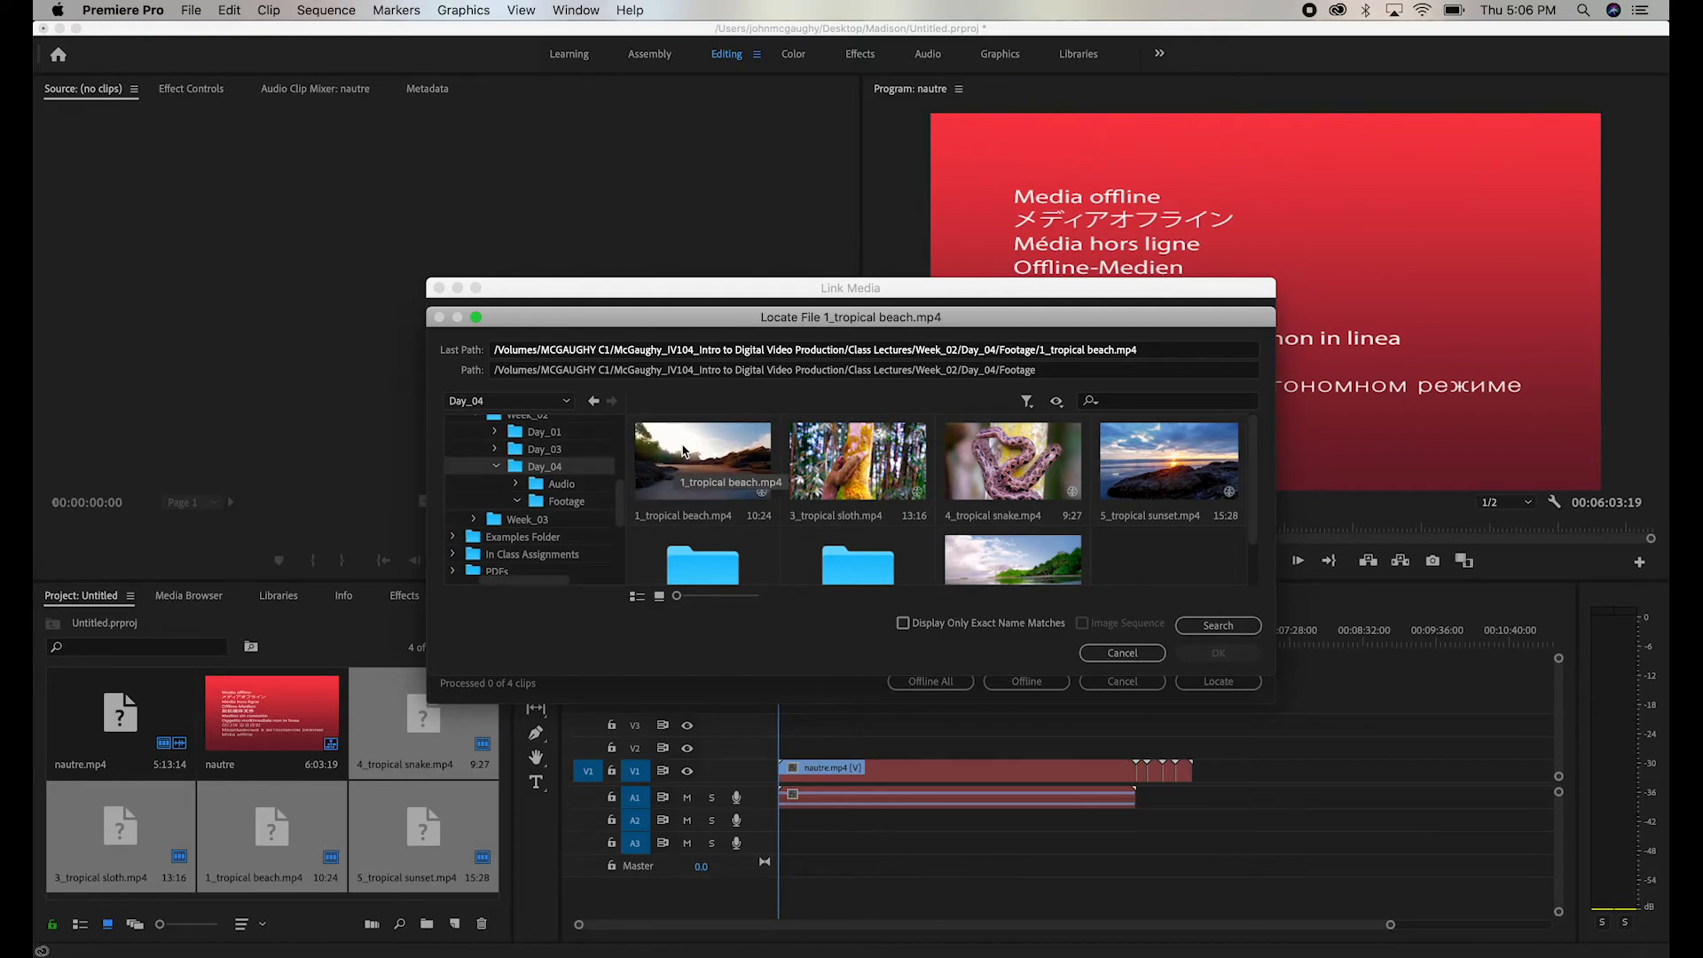
pyautogui.click(683, 451)
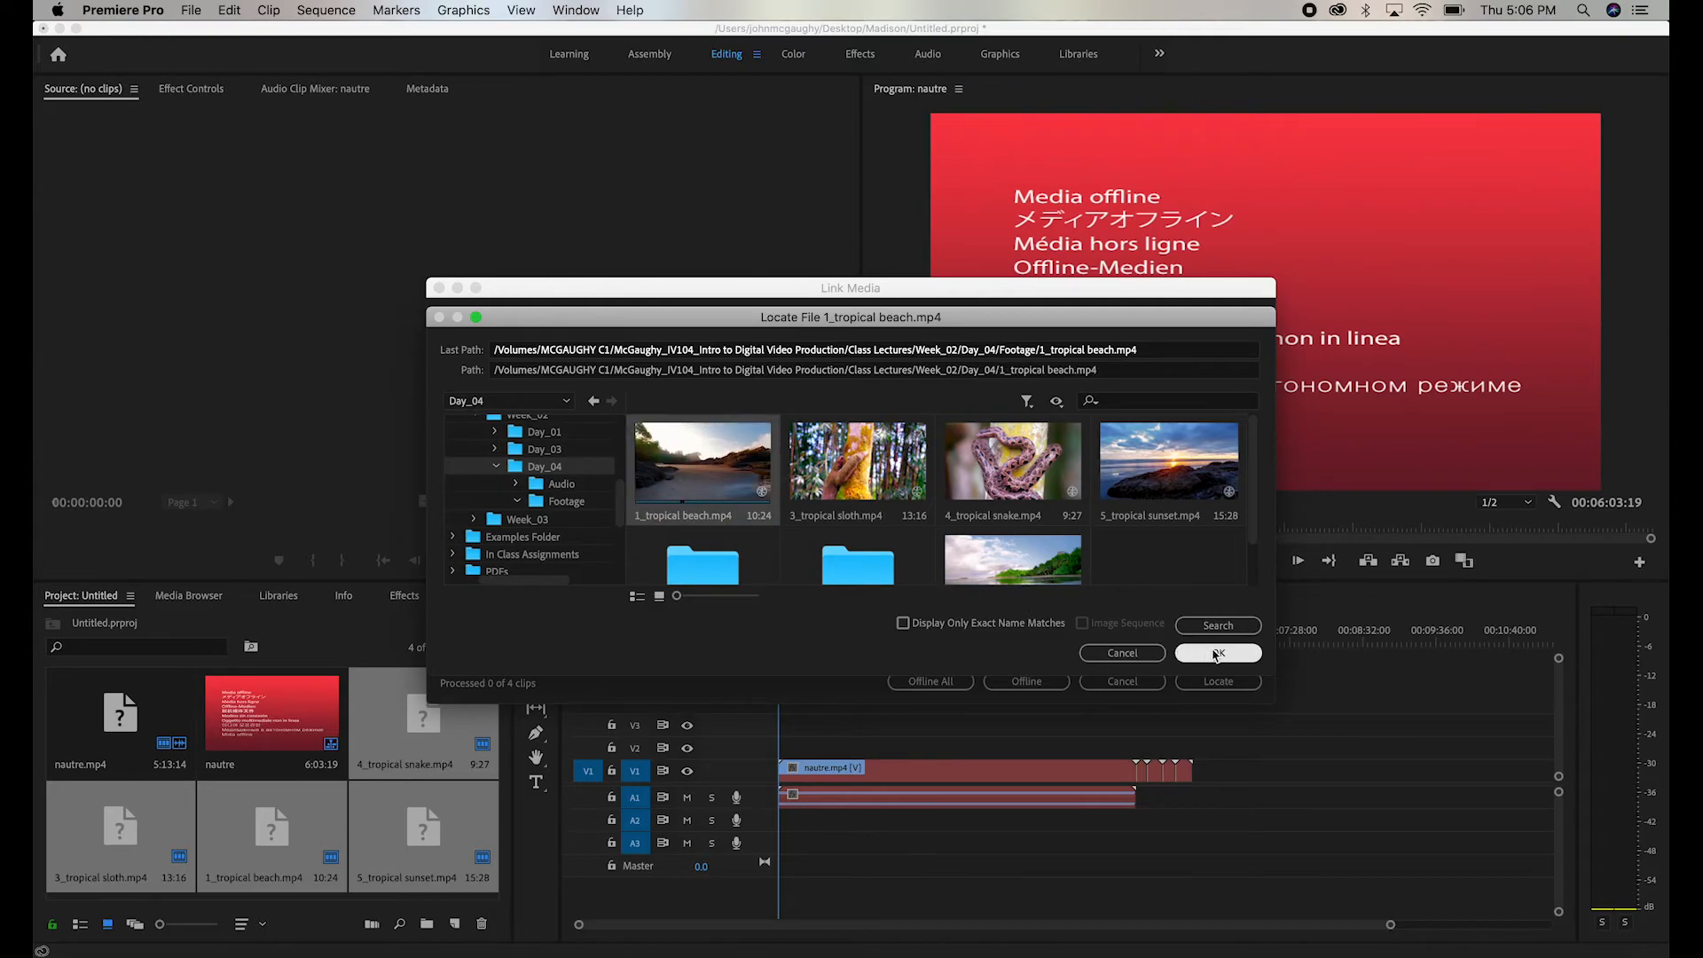
pyautogui.click(1217, 653)
pyautogui.click(975, 640)
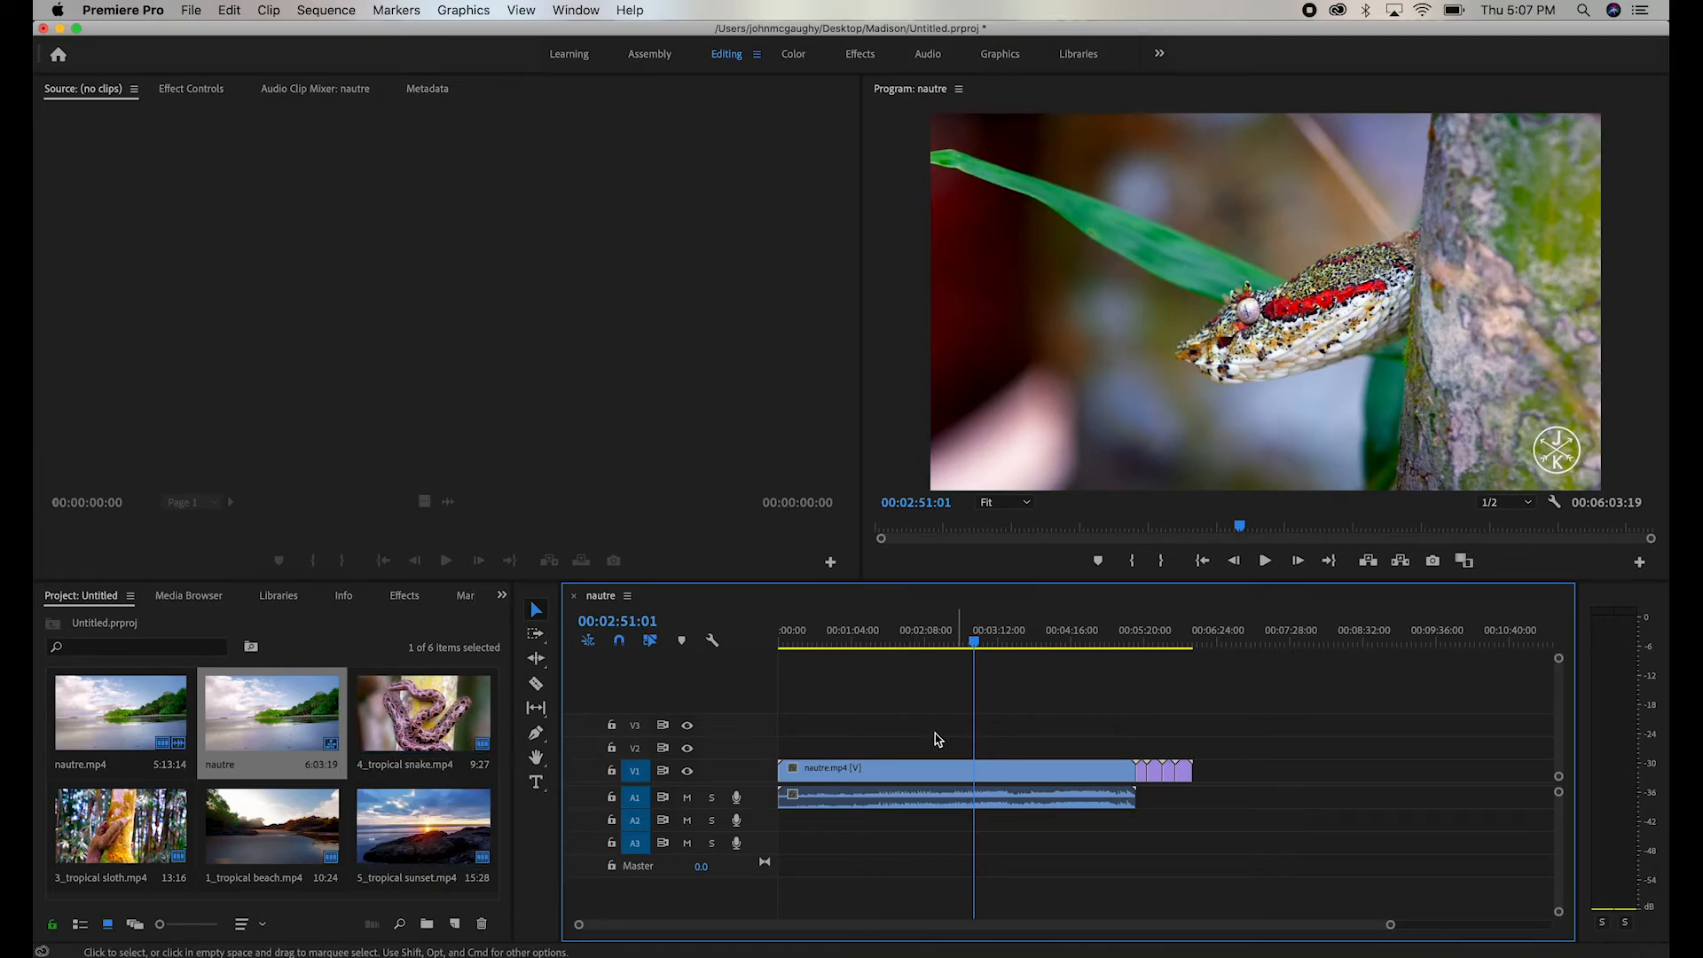
pyautogui.click(95, 703)
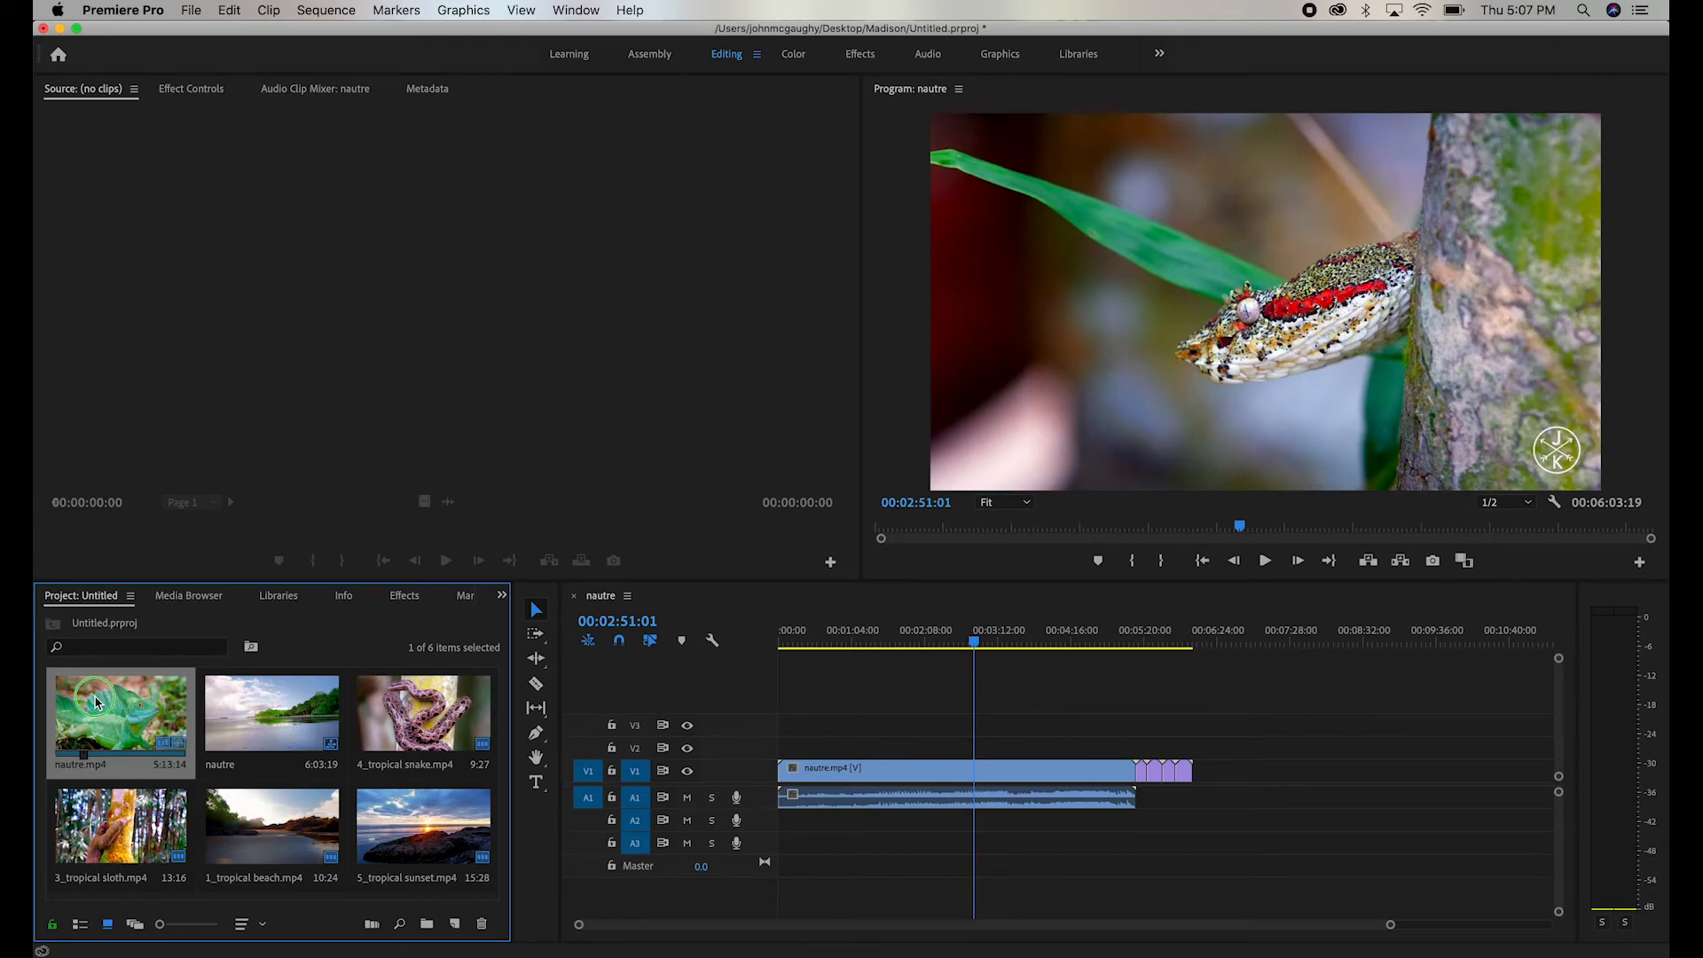
pyautogui.rightClick(96, 703)
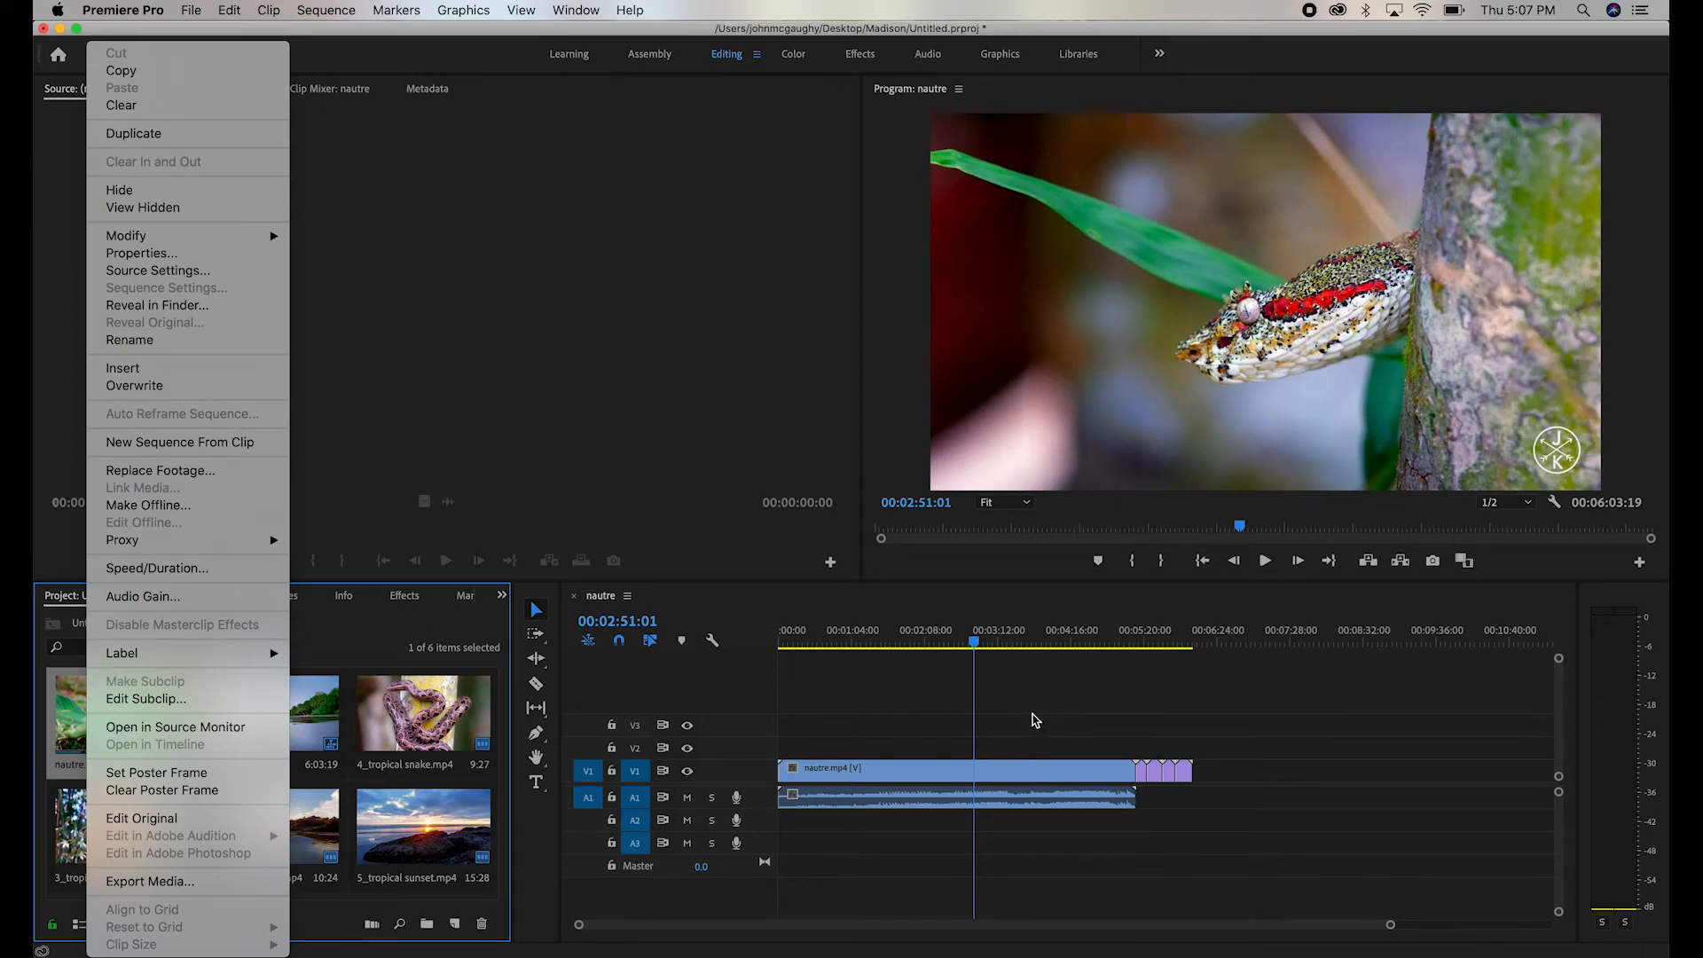
pyautogui.click(908, 692)
# - Try splitting the nautre.mp4 video and audio at 00:03:23:00 with the Razor tool, selecting each resulting part in turn
pyautogui.moveTo(954, 637); pyautogui.dragTo(1012, 640)
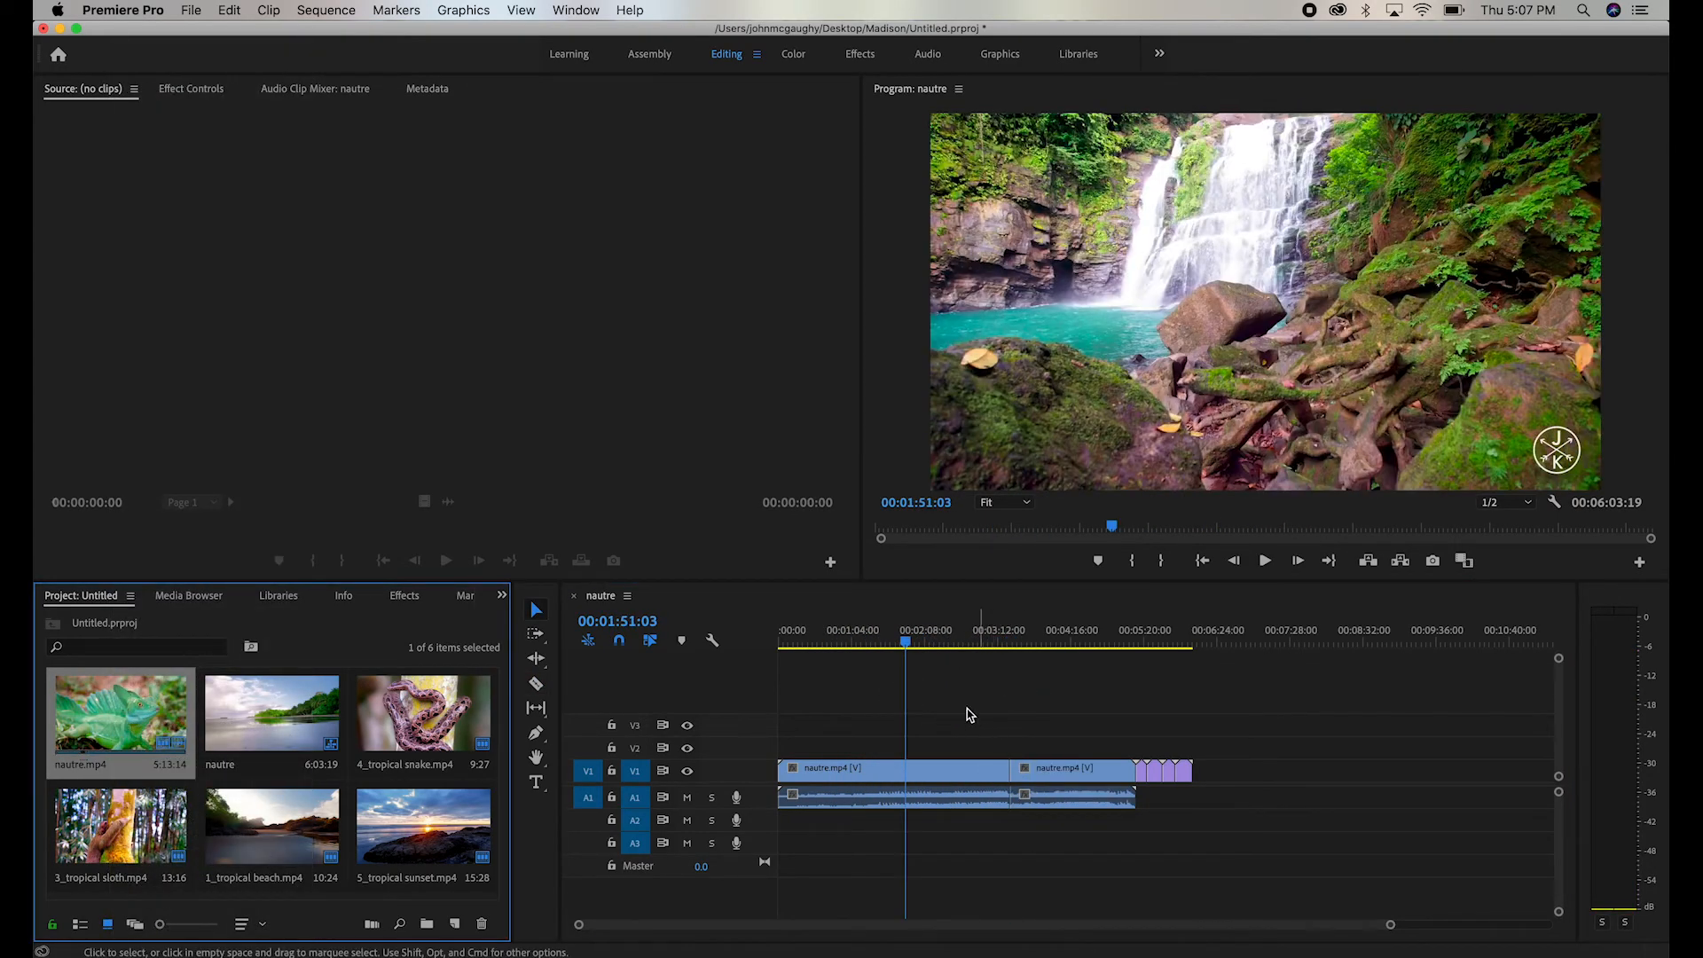
pyautogui.moveTo(970, 715); pyautogui.dragTo(894, 865)
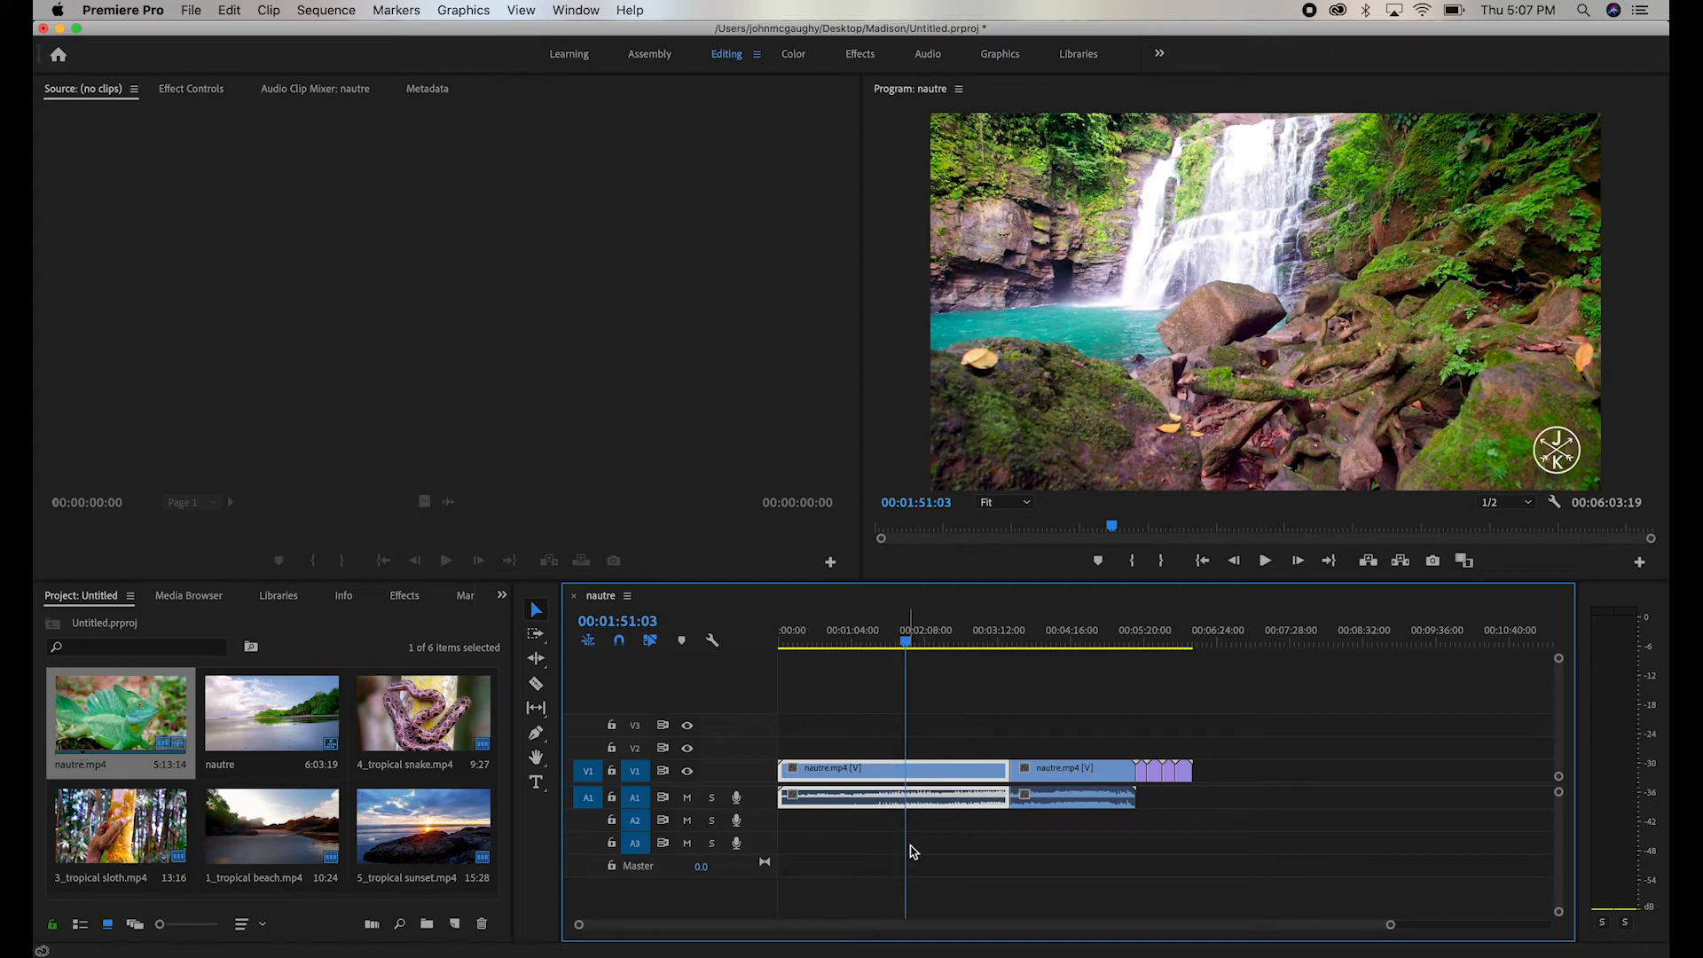
pyautogui.moveTo(1042, 710); pyautogui.dragTo(1099, 866)
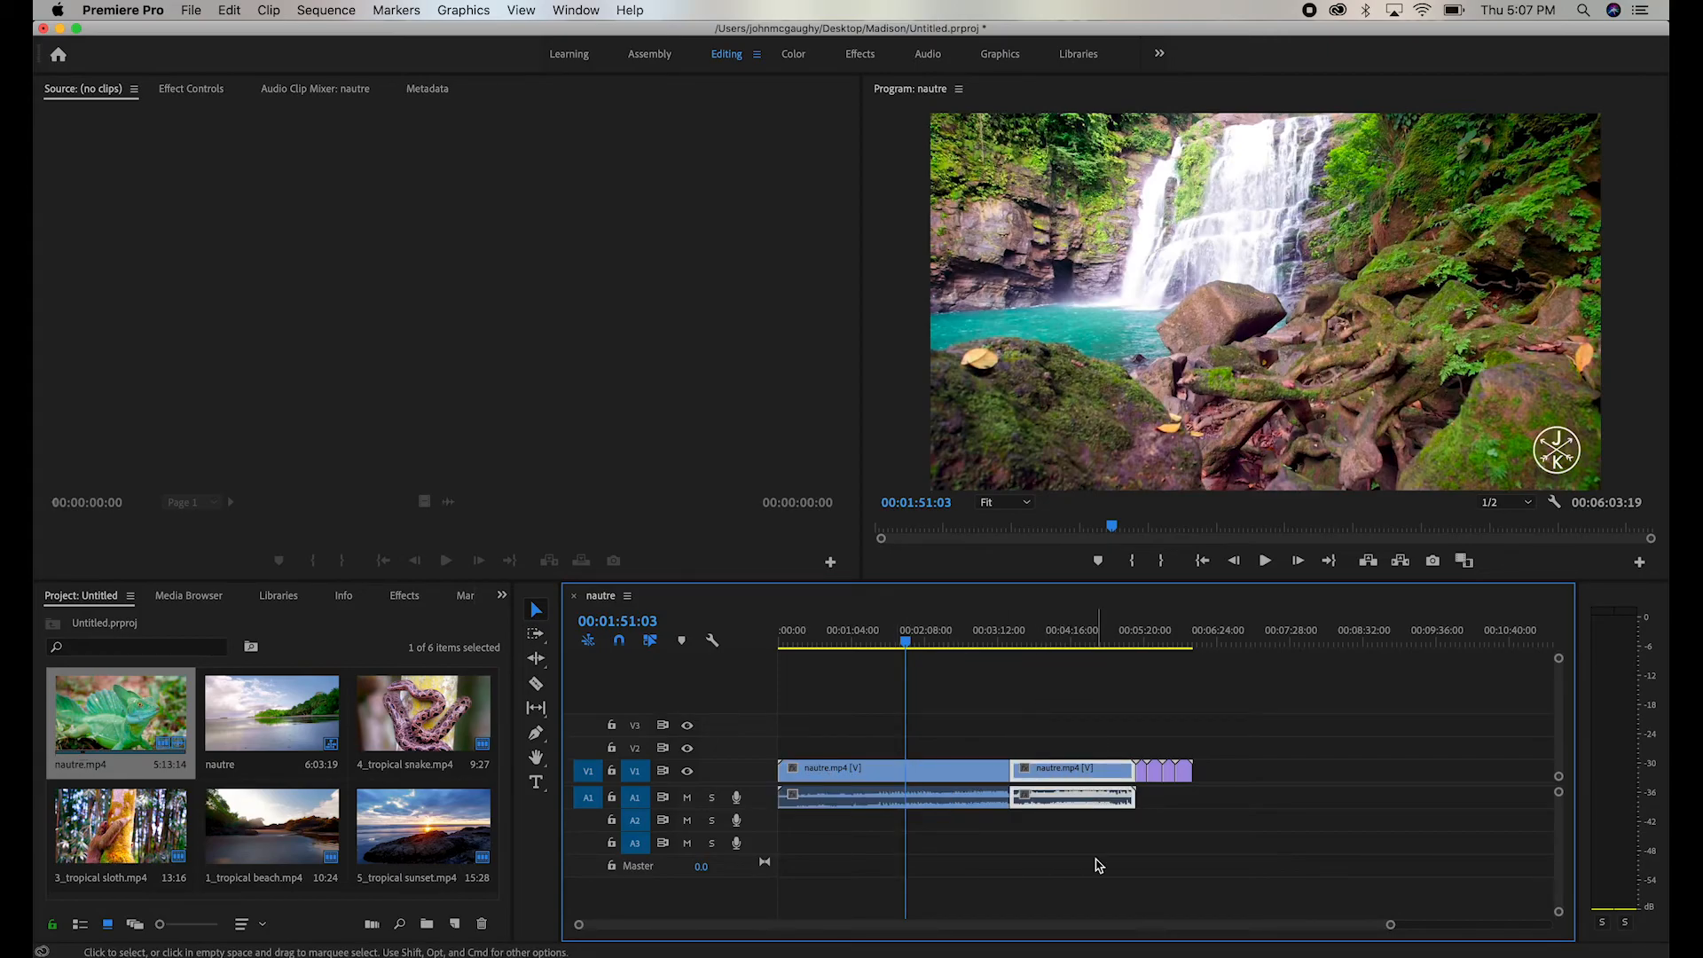
# - Scrub the playhead back to 00:02:09:14 and look at the Replace Footage option for the nautre.mp4 project clip
pyautogui.moveTo(976, 618)
pyautogui.mouseDown()
pyautogui.moveTo(1063, 618)
pyautogui.moveTo(995, 628)
pyautogui.mouseUp()
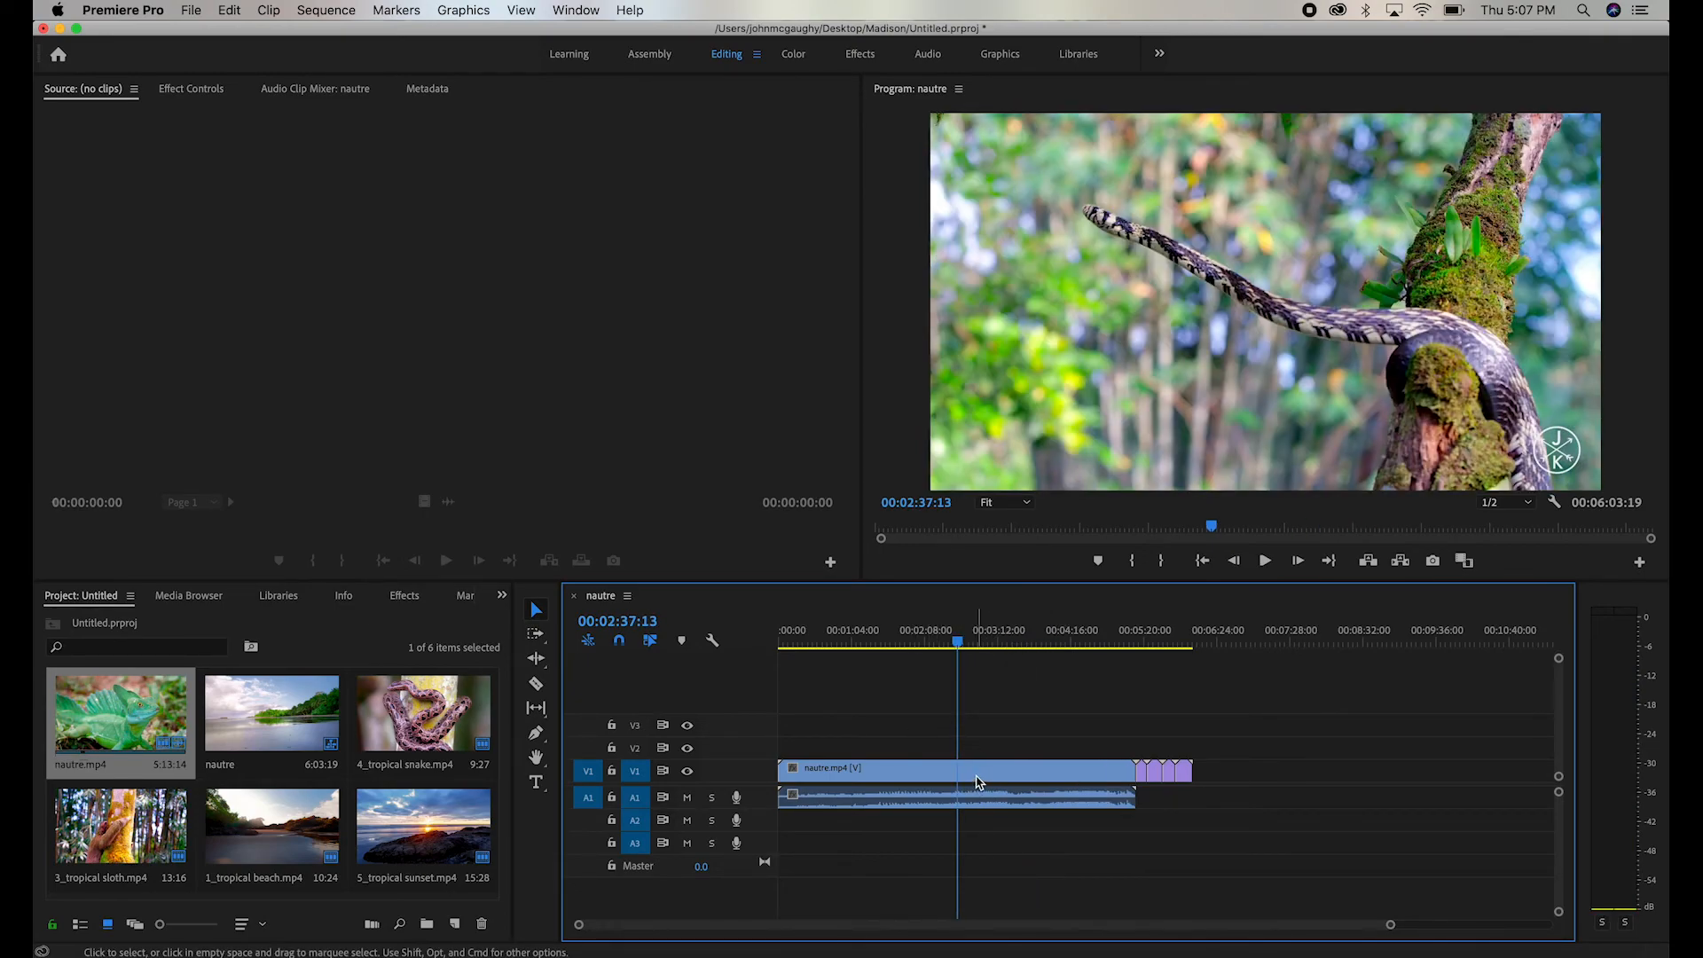
pyautogui.moveTo(958, 643)
pyautogui.mouseDown()
pyautogui.moveTo(901, 654)
pyautogui.moveTo(985, 655)
pyautogui.moveTo(908, 669)
pyautogui.moveTo(900, 640)
pyautogui.moveTo(925, 639)
pyautogui.mouseUp()
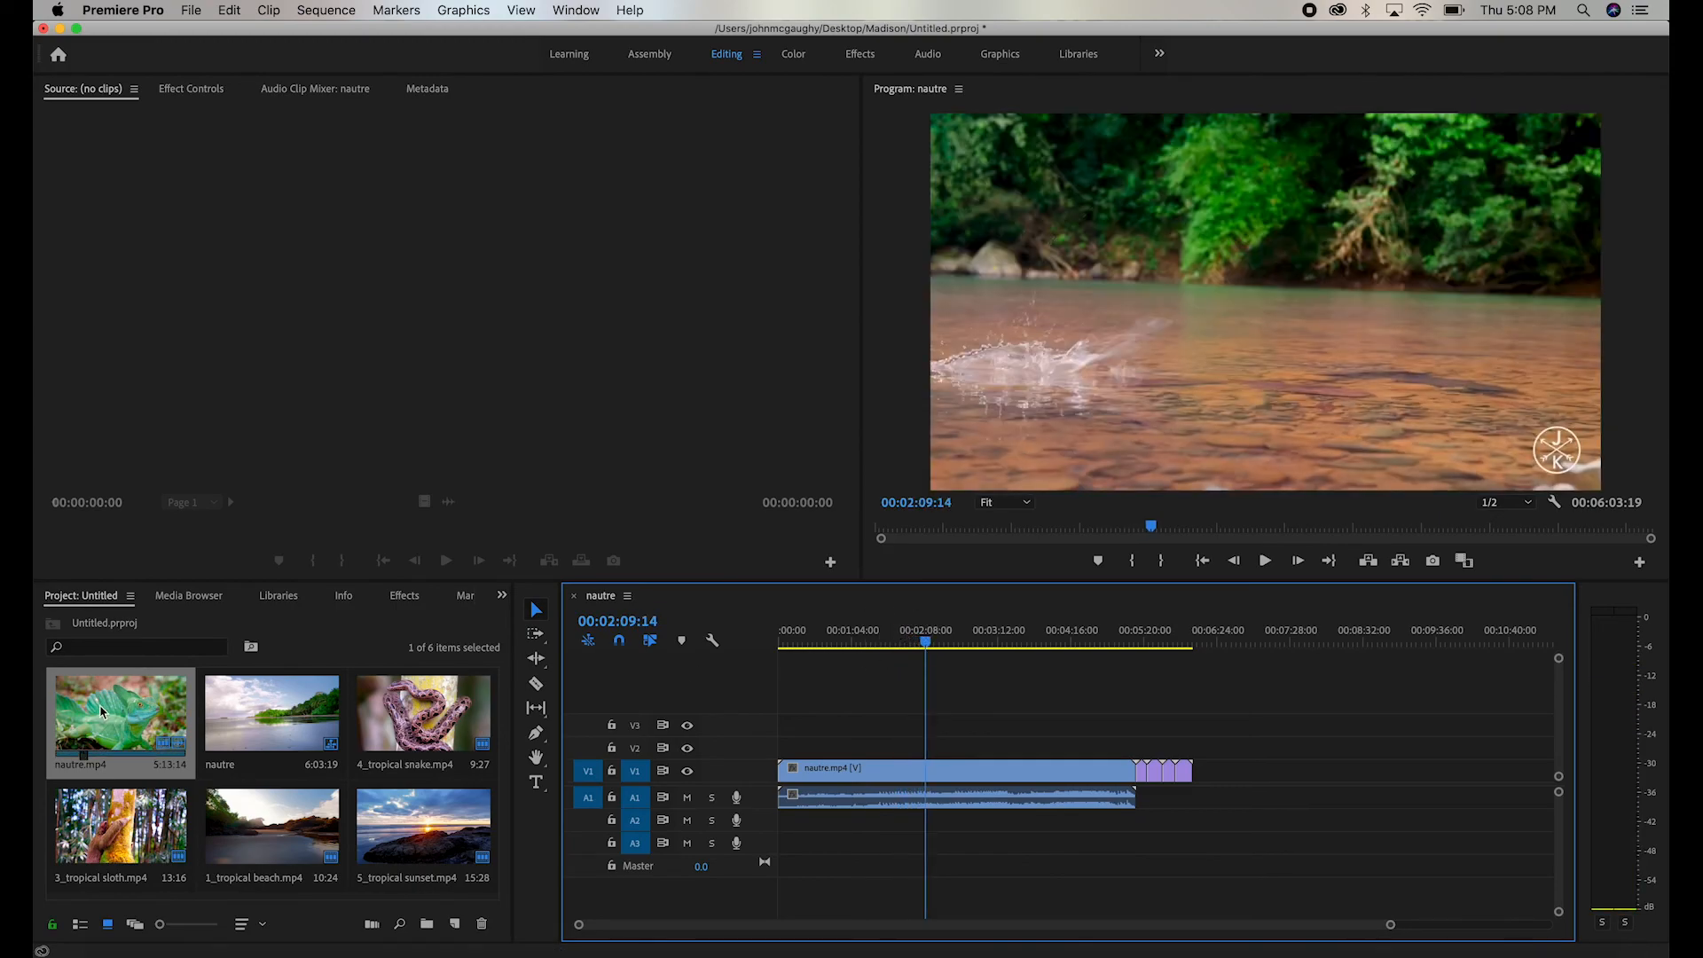
pyautogui.rightClick(103, 710)
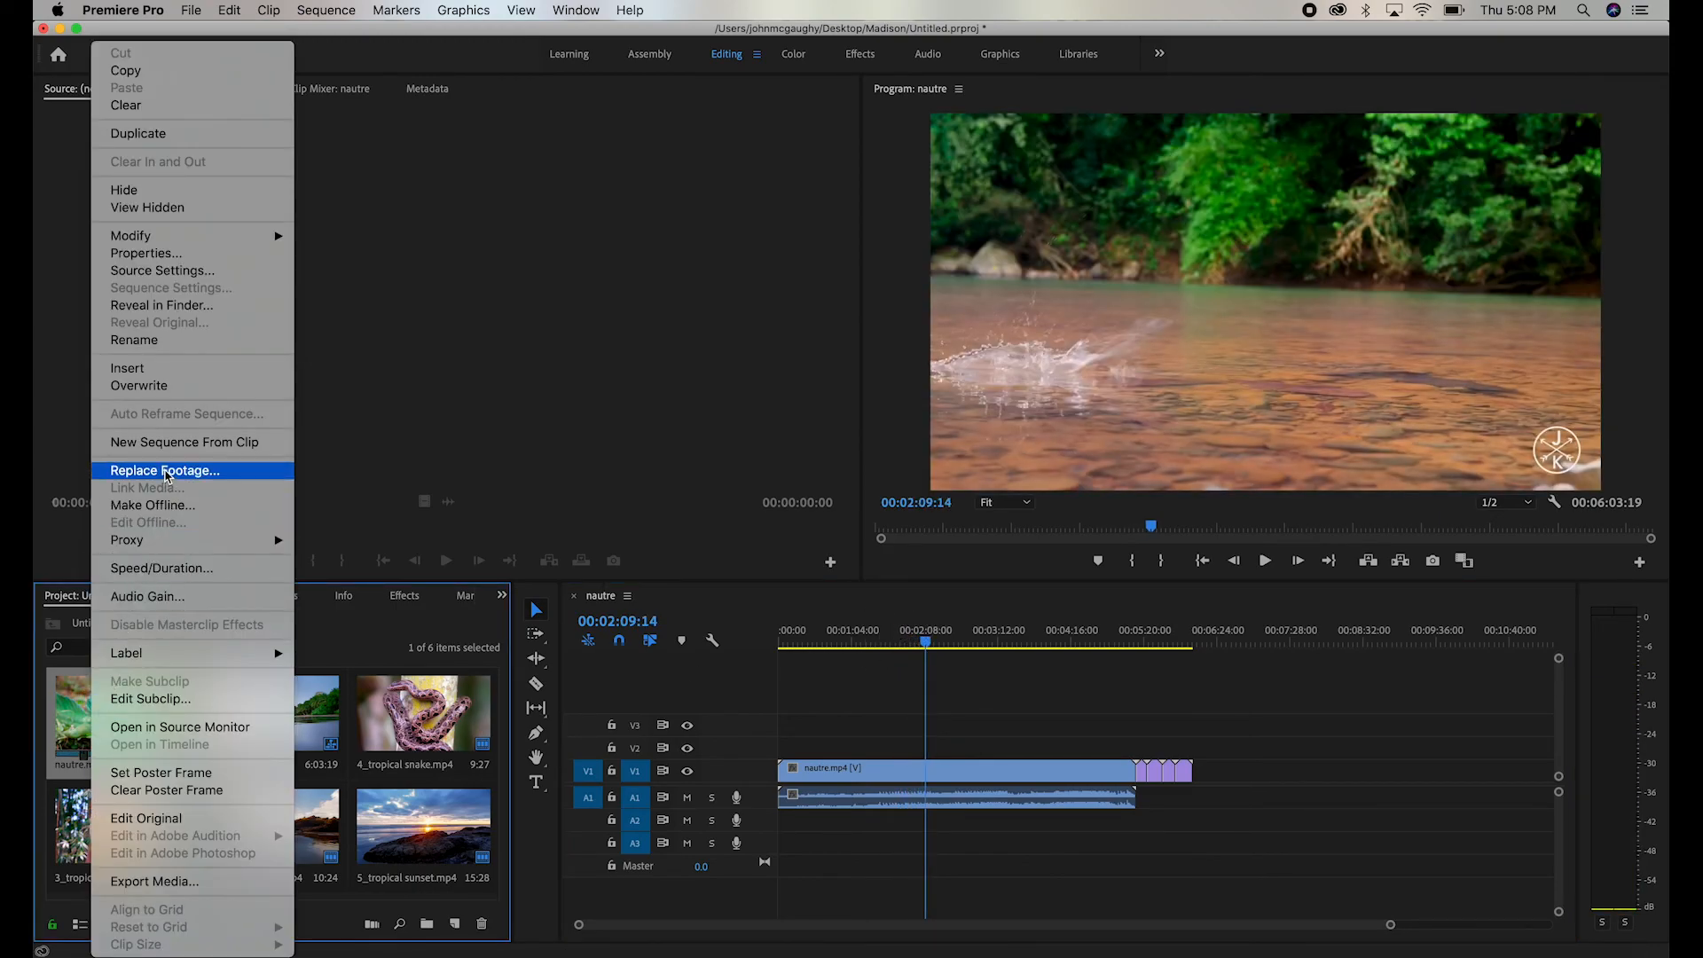
pyautogui.click(910, 787)
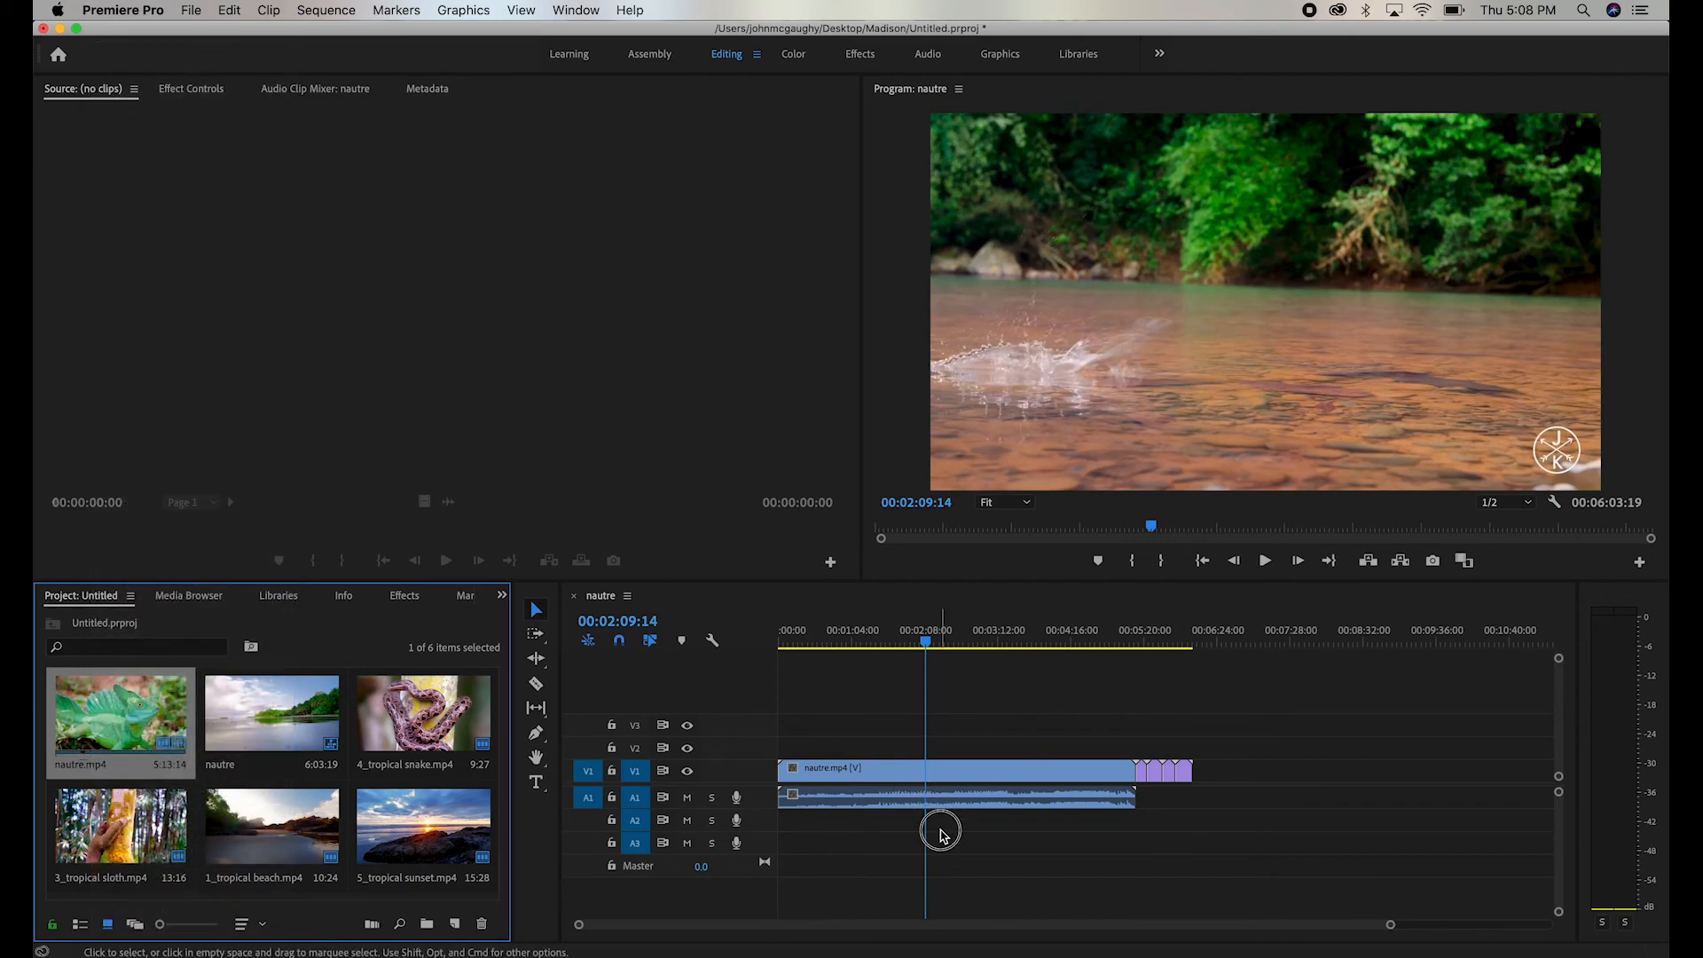